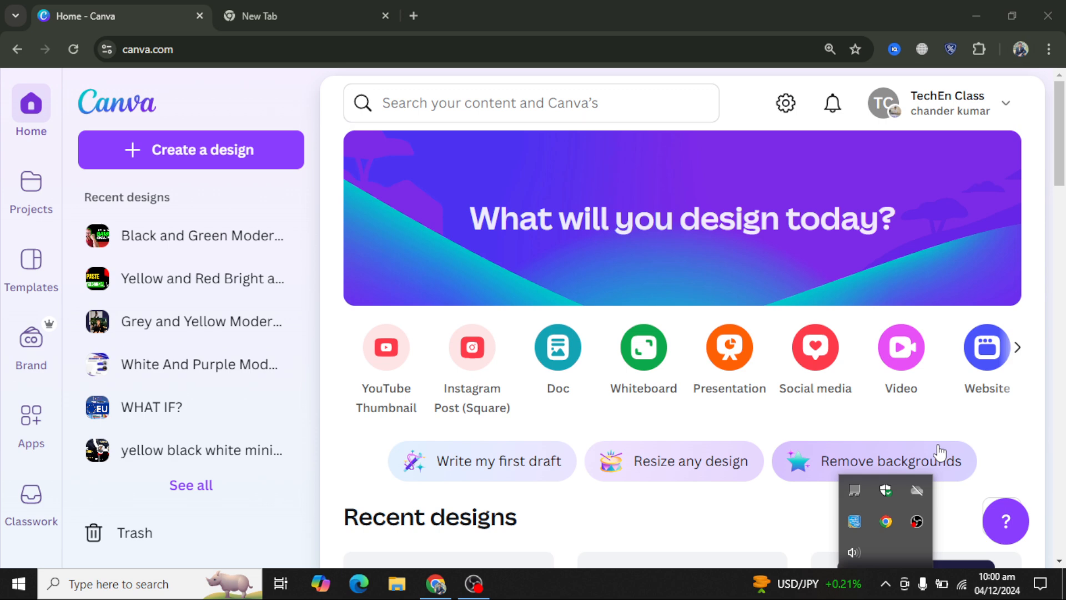
Open the full list of design types and look through its categories, such as popular formats, common layouts and marketing
click(1057, 475)
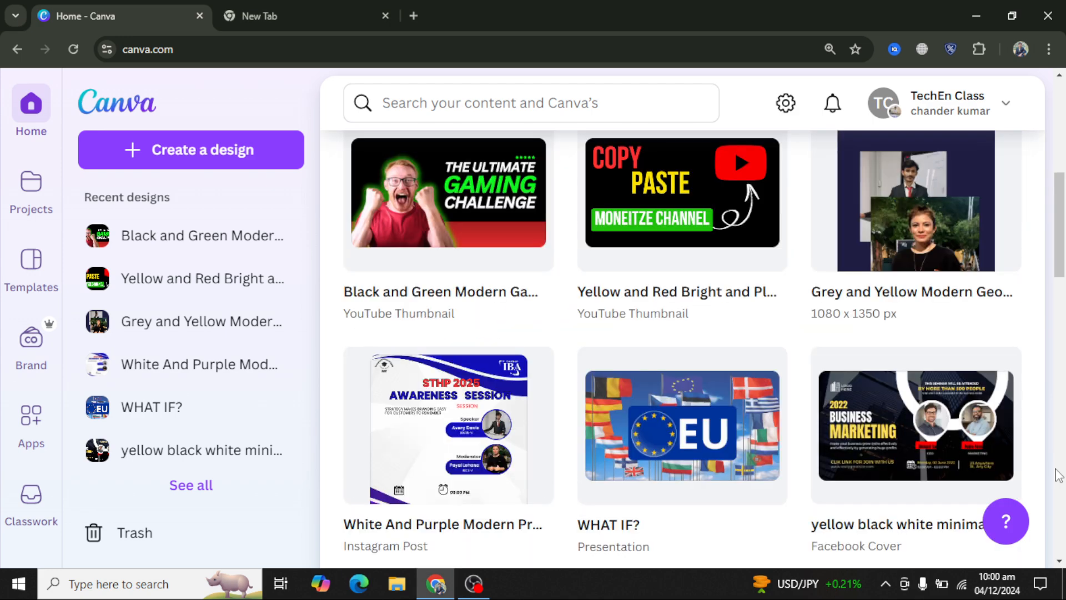
scroll(1057, 474, up, 8)
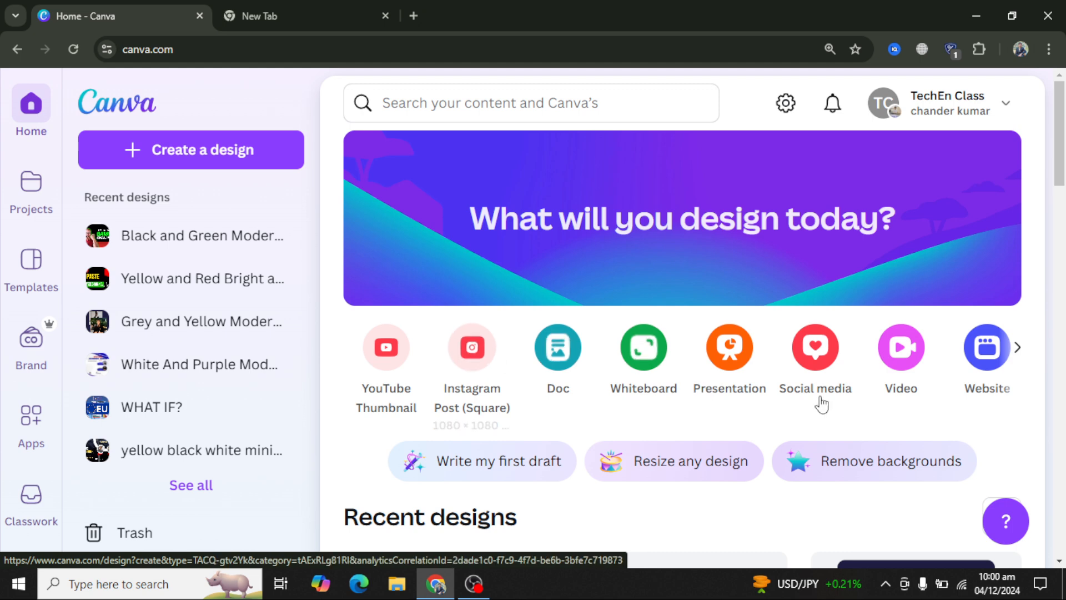
click(1017, 347)
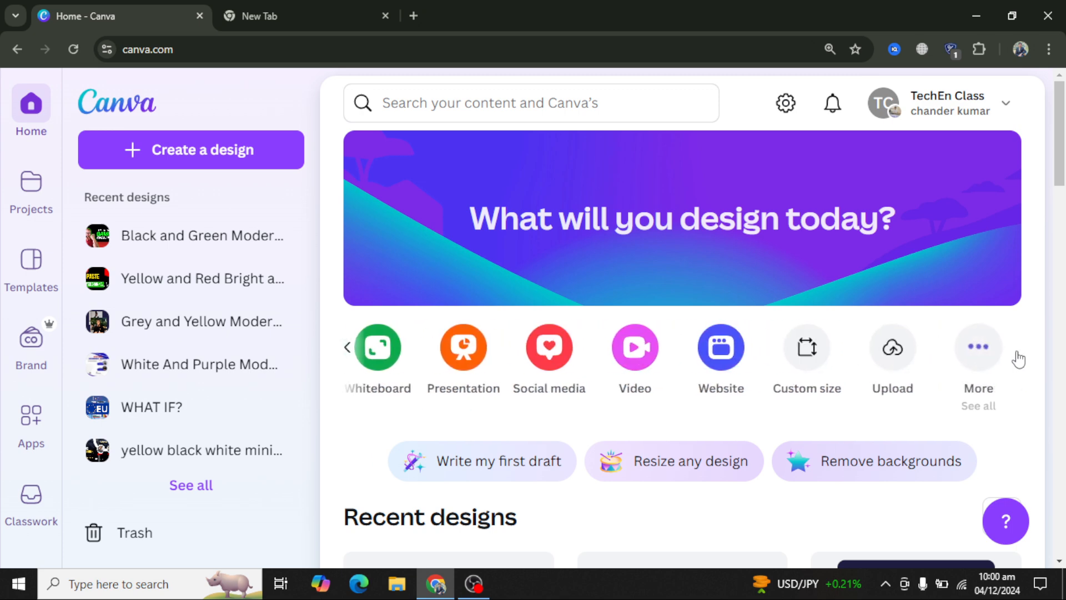
click(985, 355)
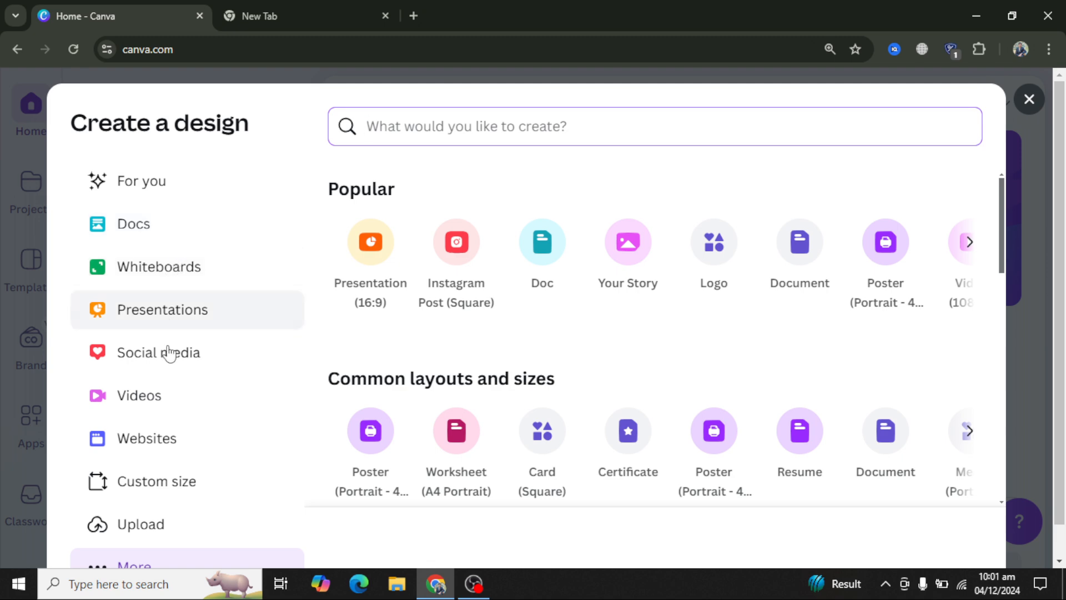
scroll(546, 364, down, 5)
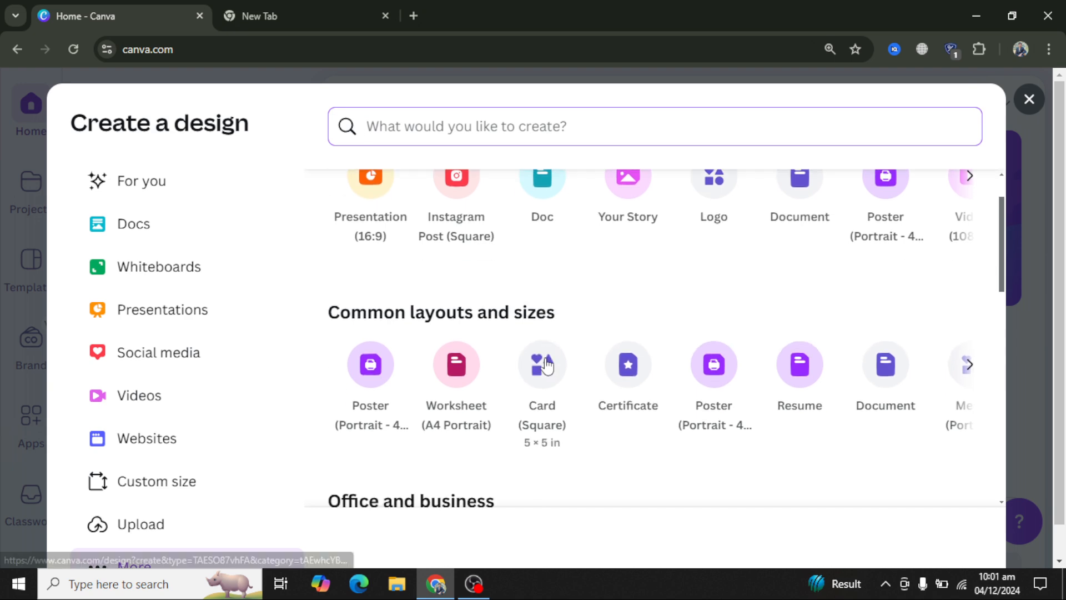
scroll(545, 363, down, 5)
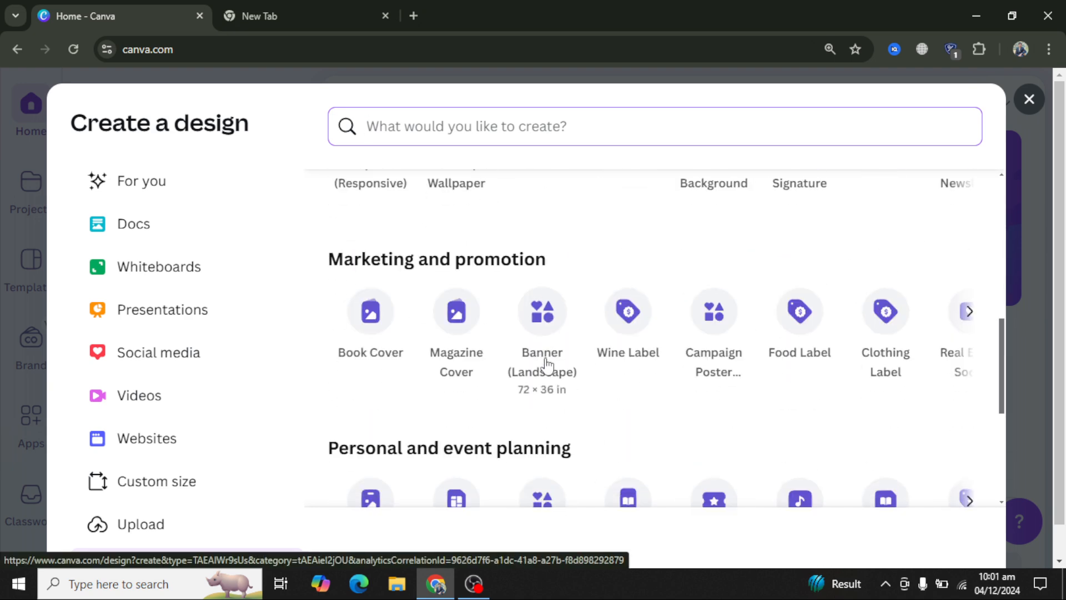
scroll(546, 363, up, 10)
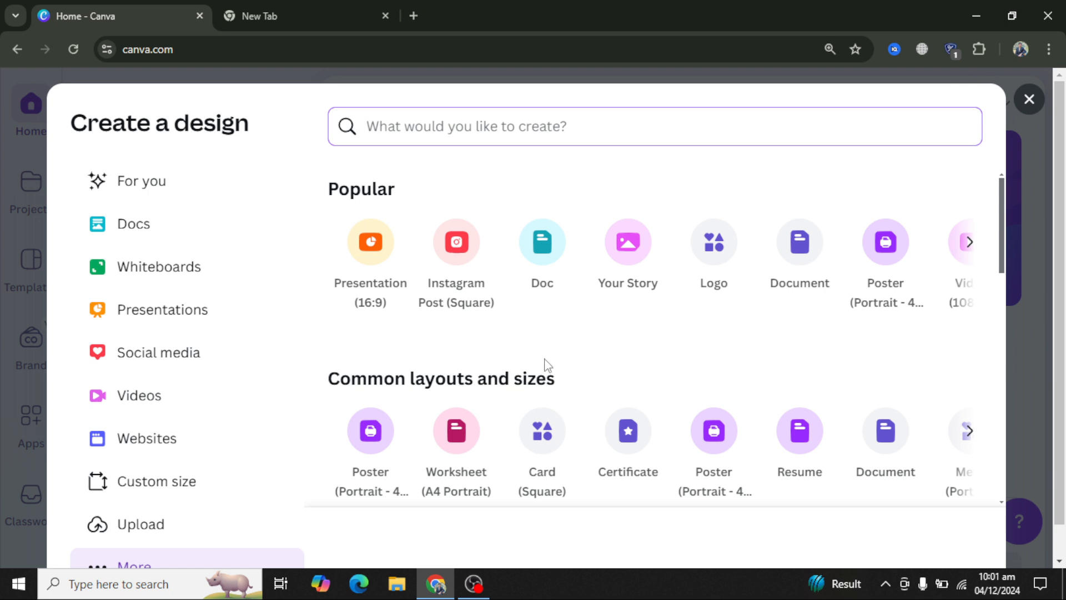
Look through the social media design types and Instagram post templates, and display the website designs
click(203, 362)
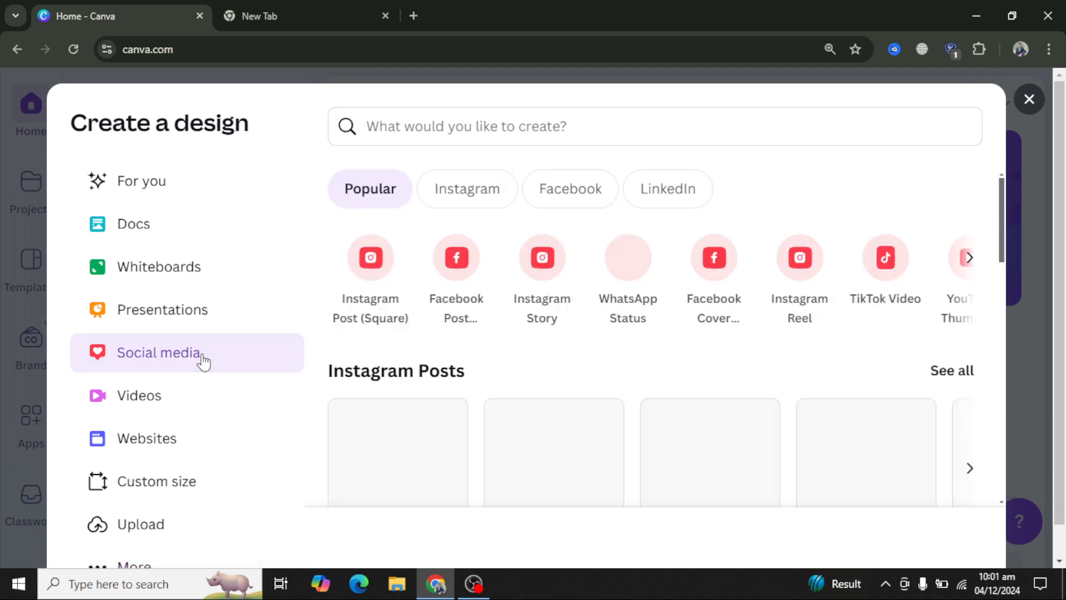
scroll(613, 378, down, 1)
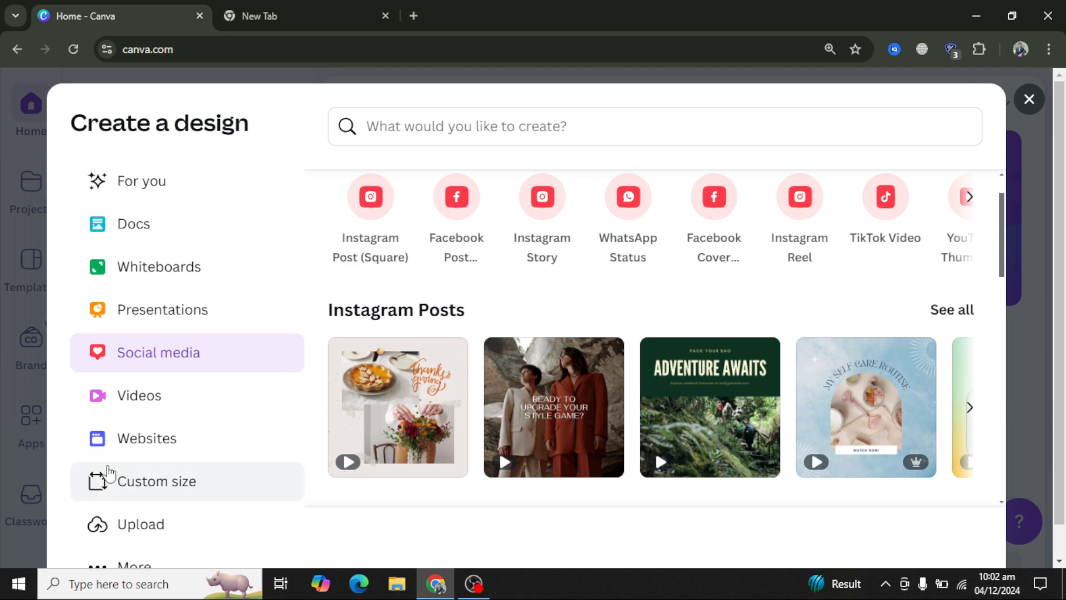
click(114, 456)
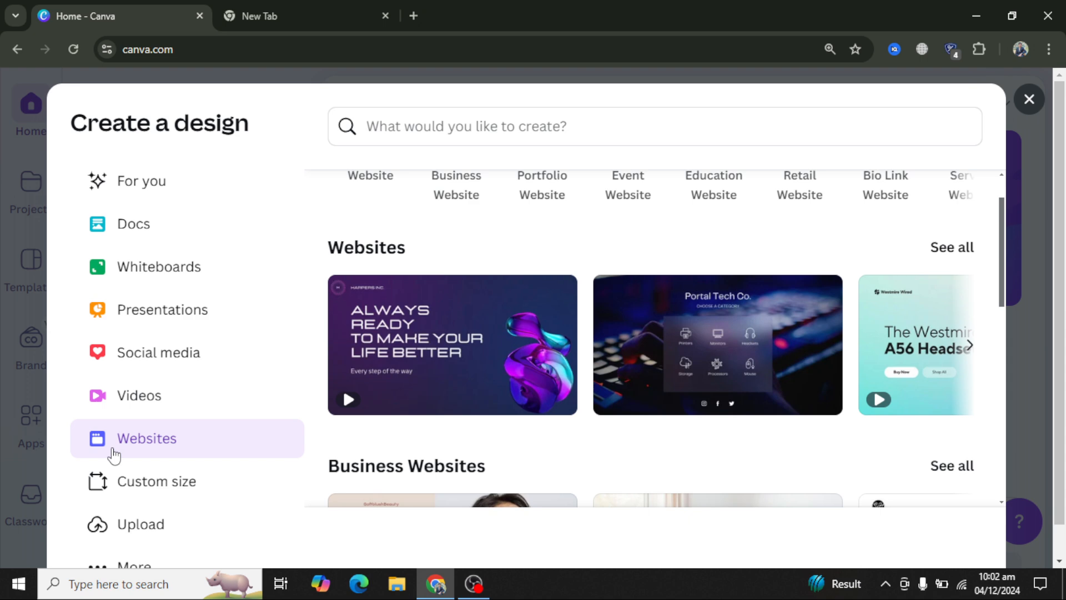
Enter a custom design size of 120 × 350 px and view the available units
click(148, 494)
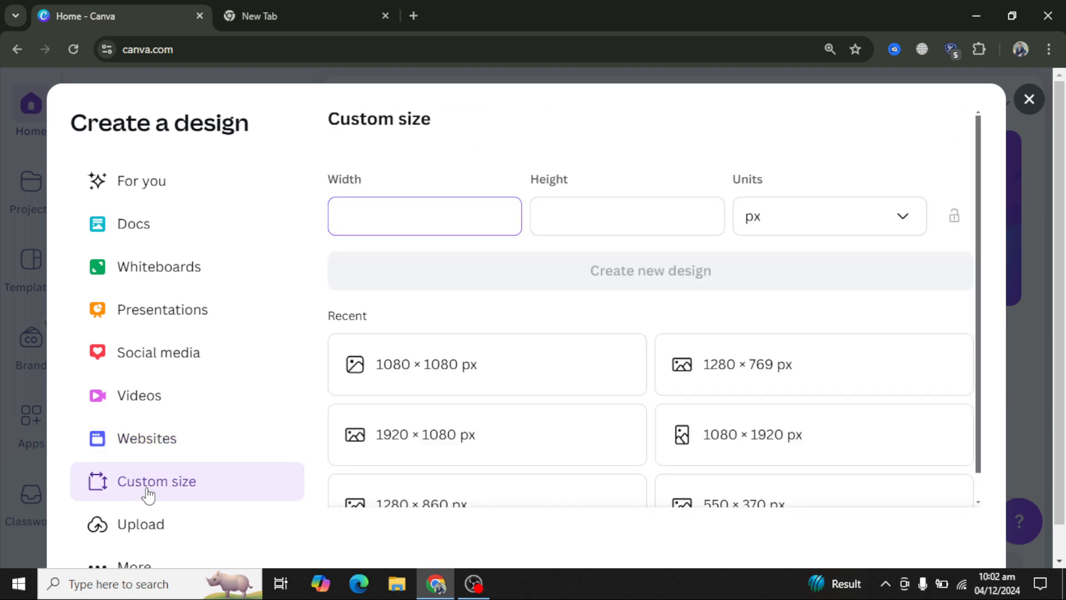
scroll(491, 407, down, 1)
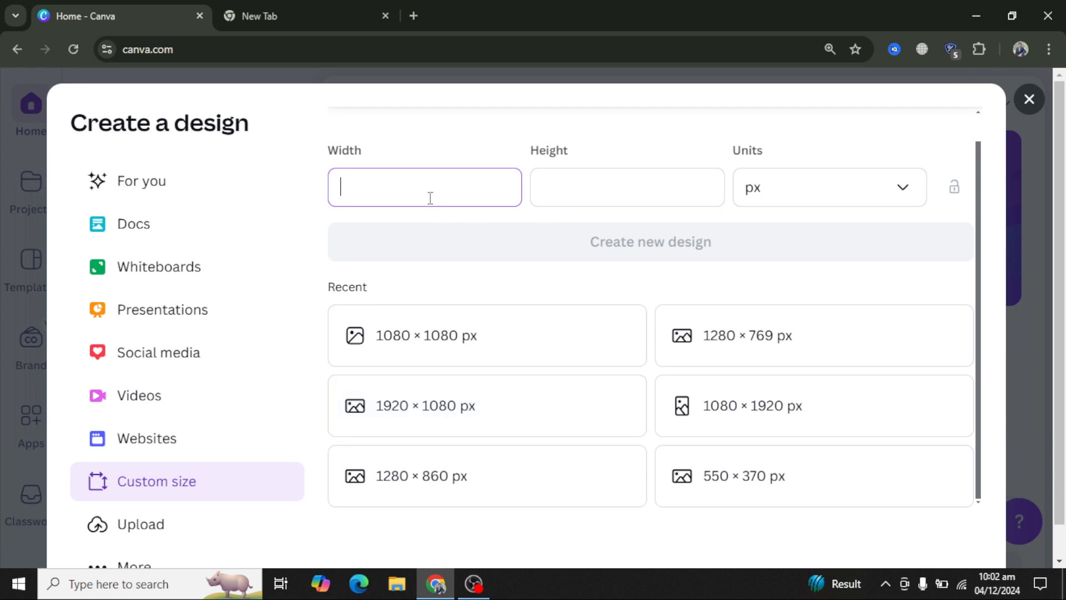
text(120)
key(Tab)
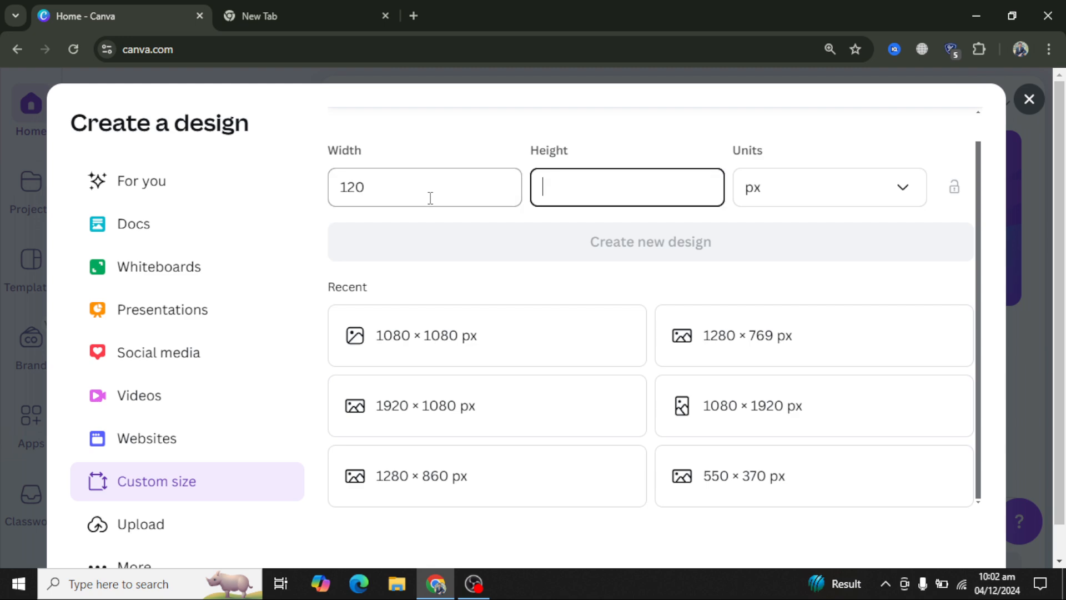
text(350)
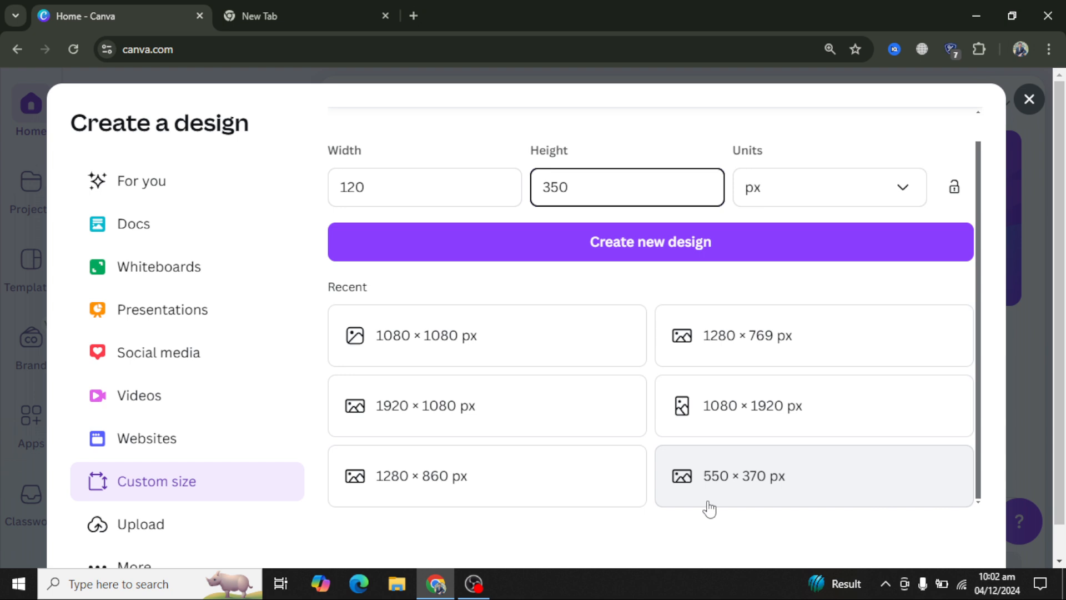
click(903, 190)
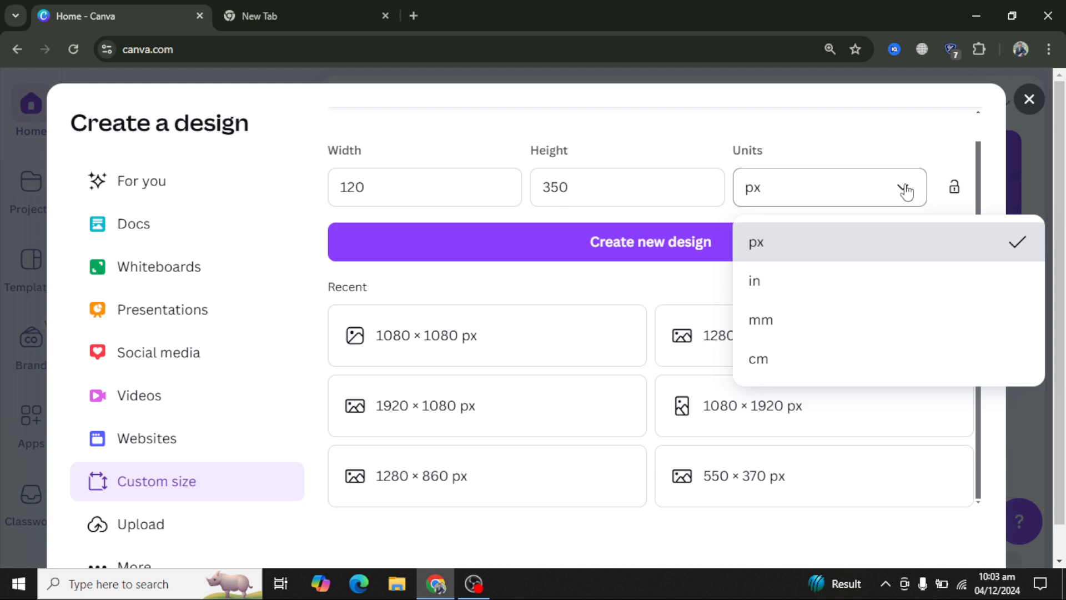
Look through the suggested design types in the For you category and close the design creation dialog
click(195, 180)
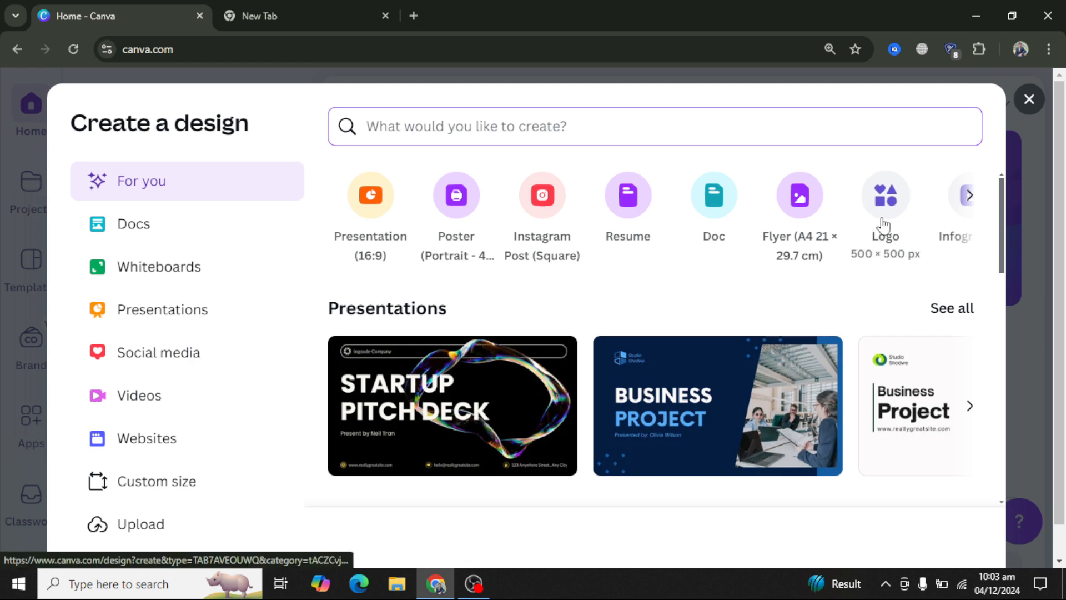
scroll(884, 225, right, 5)
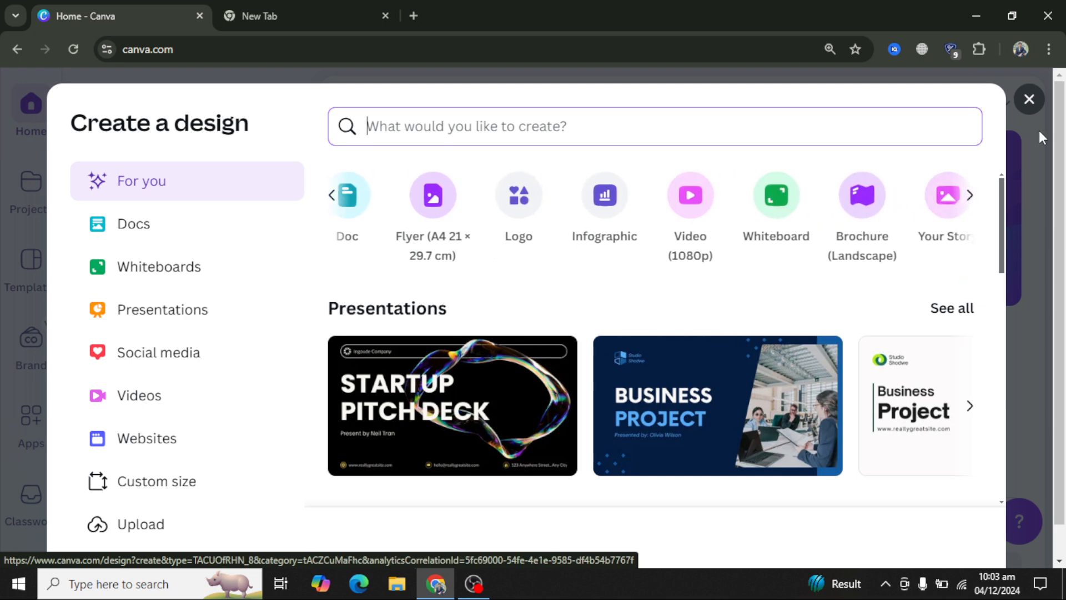
click(1029, 99)
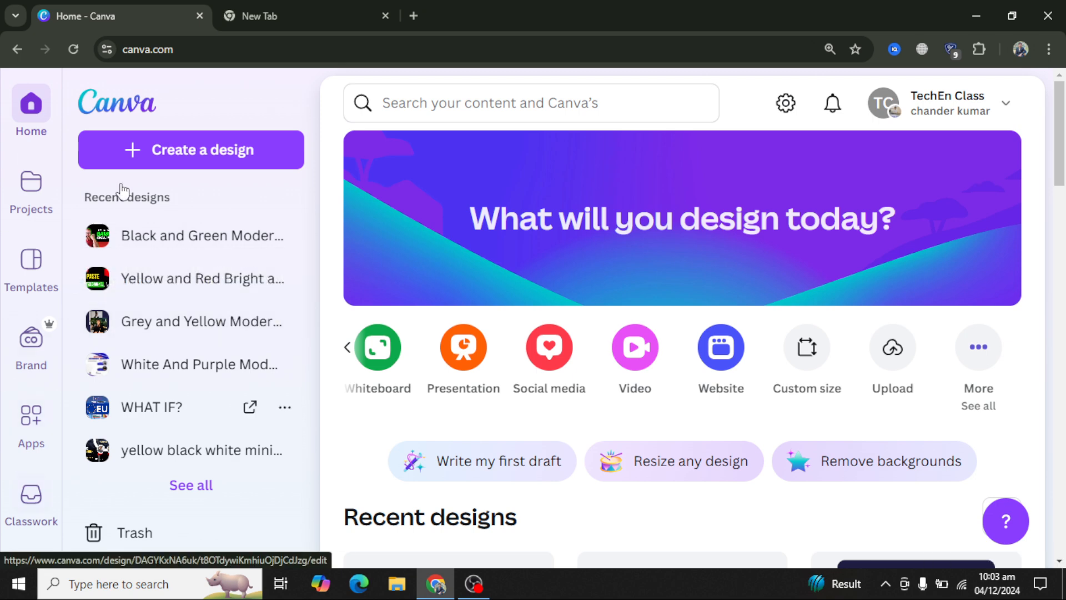
Open Projects and look through the recent designs, folders and filter options
click(9, 201)
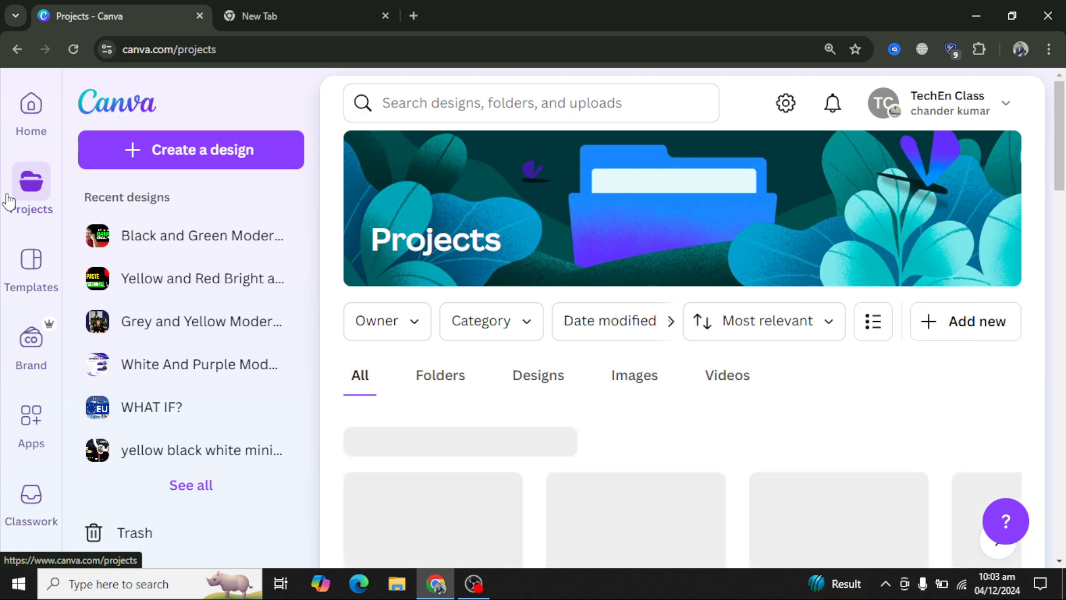
scroll(566, 456, down, 5)
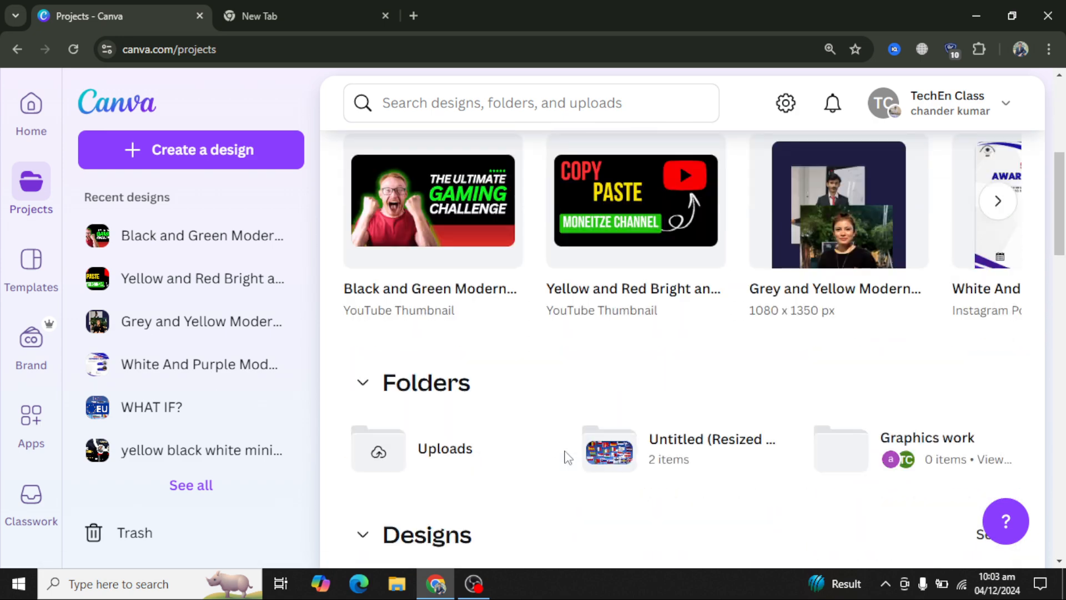
scroll(567, 456, down, 5)
scroll(566, 457, up, 6)
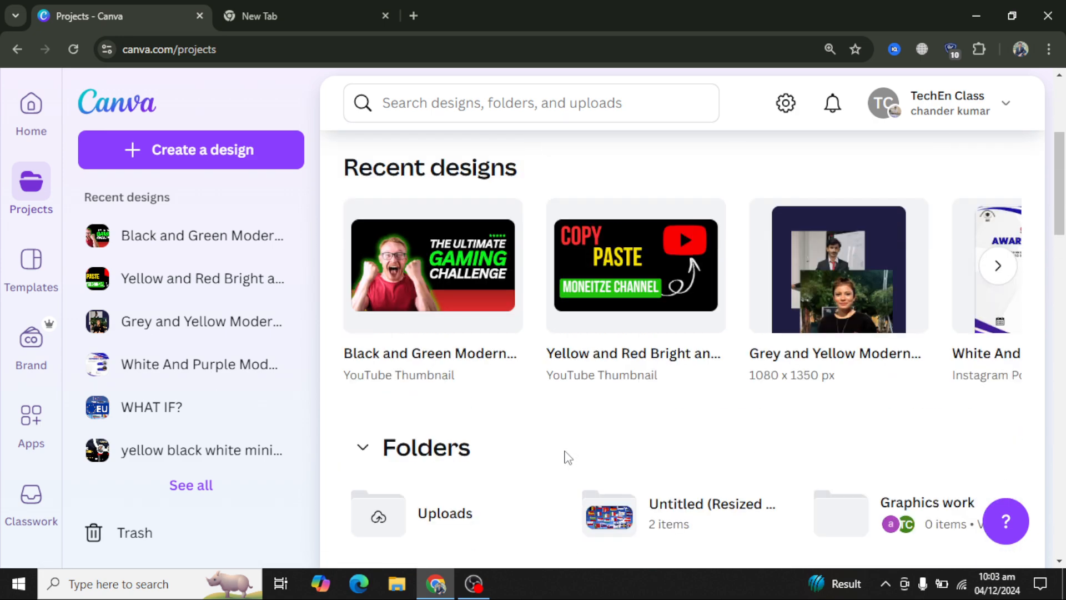
scroll(567, 457, up, 5)
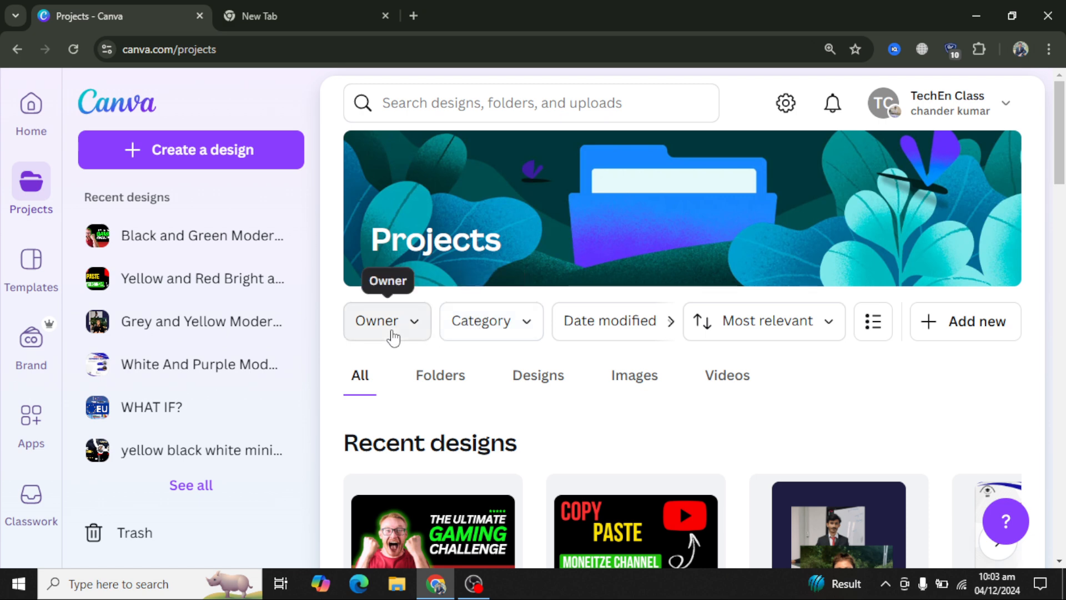
Search the template library for "youtube thumbnail" and look through the matching templates
click(26, 274)
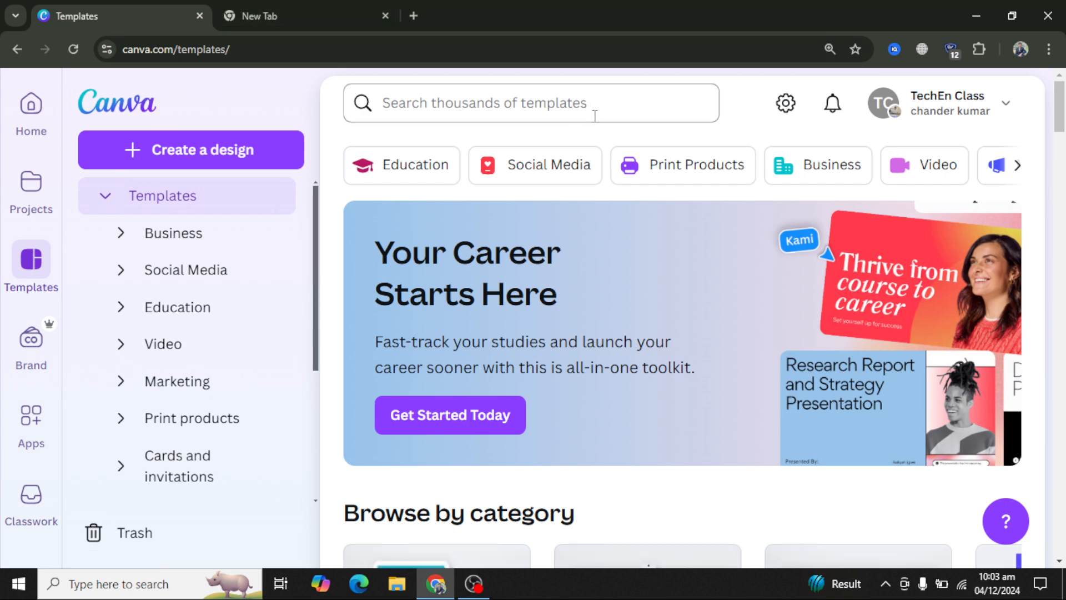
click(574, 111)
text(youtu)
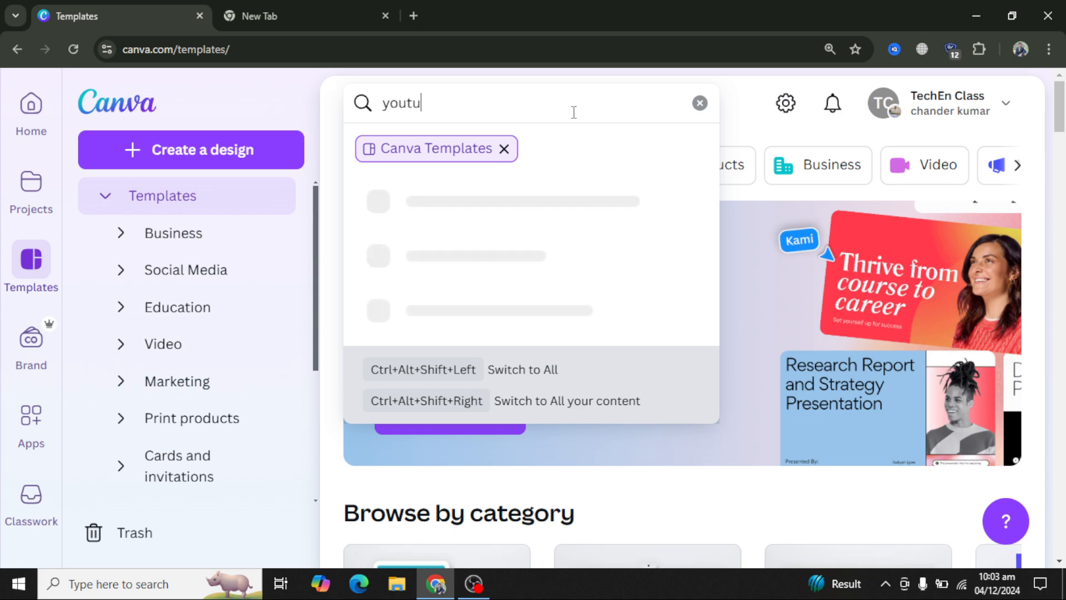
text(be thumbnail)
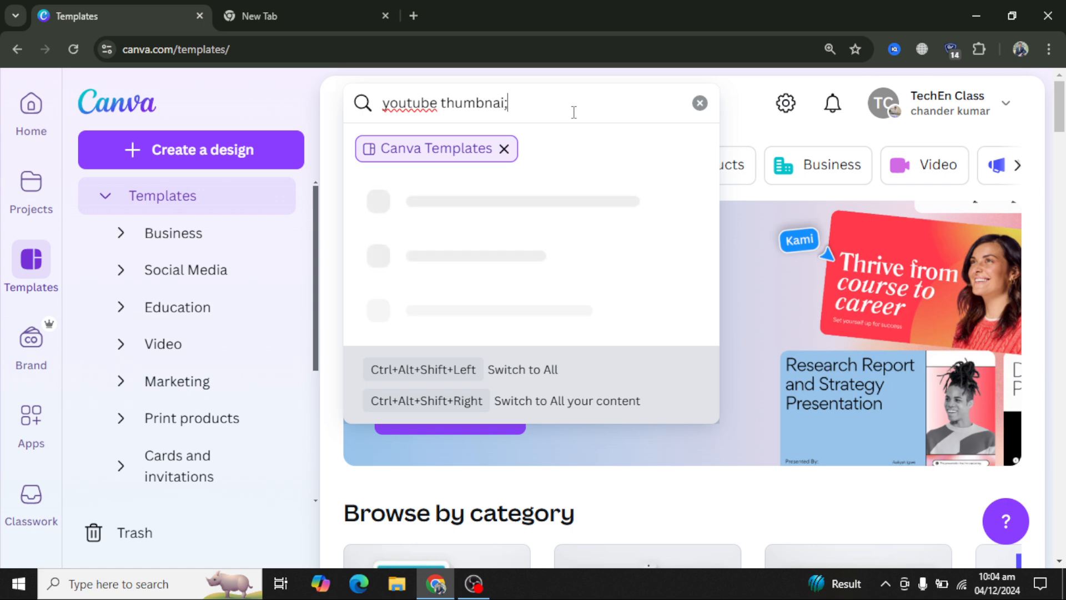
key(Return)
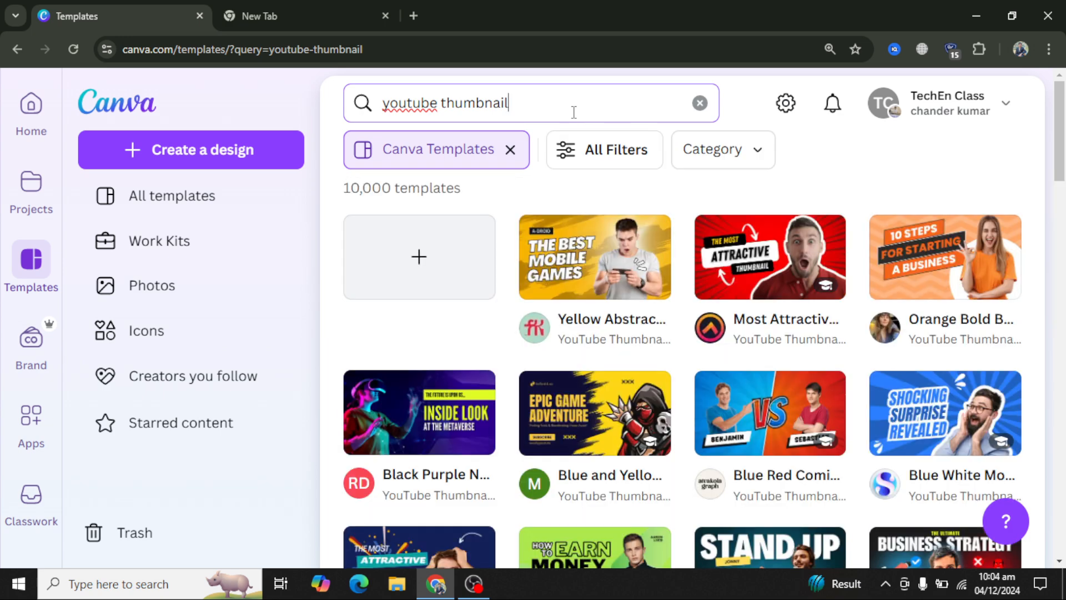
scroll(746, 325, down, 3)
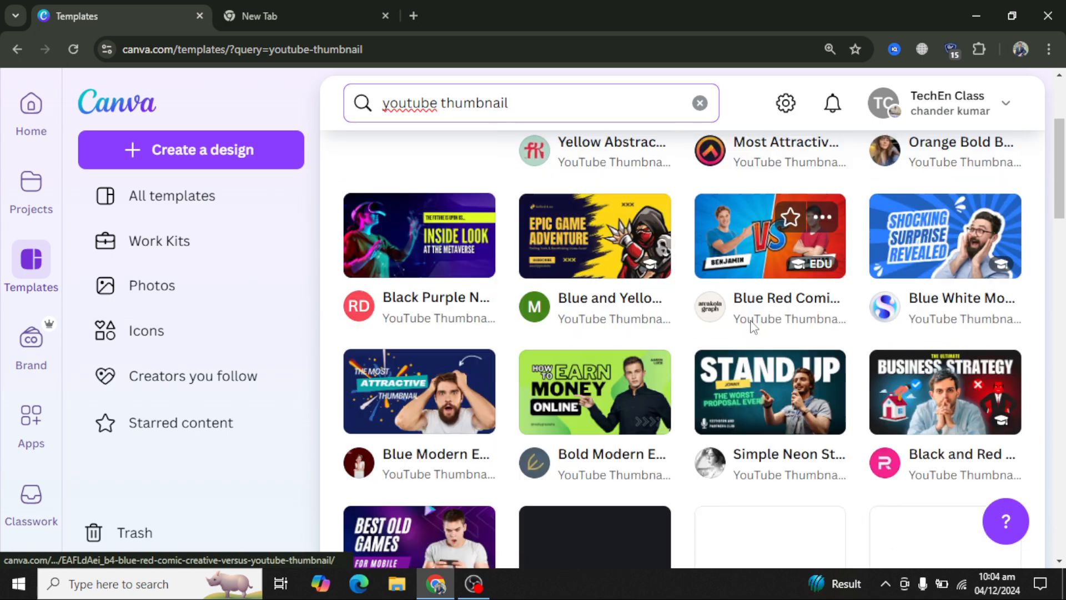
scroll(752, 326, down, 1)
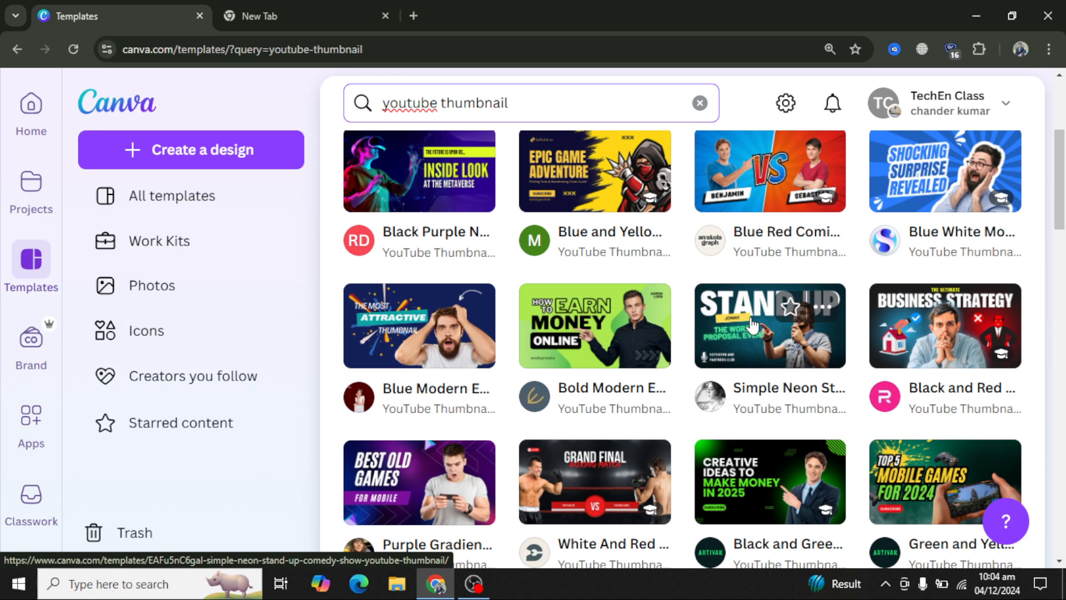
scroll(753, 327, down, 10)
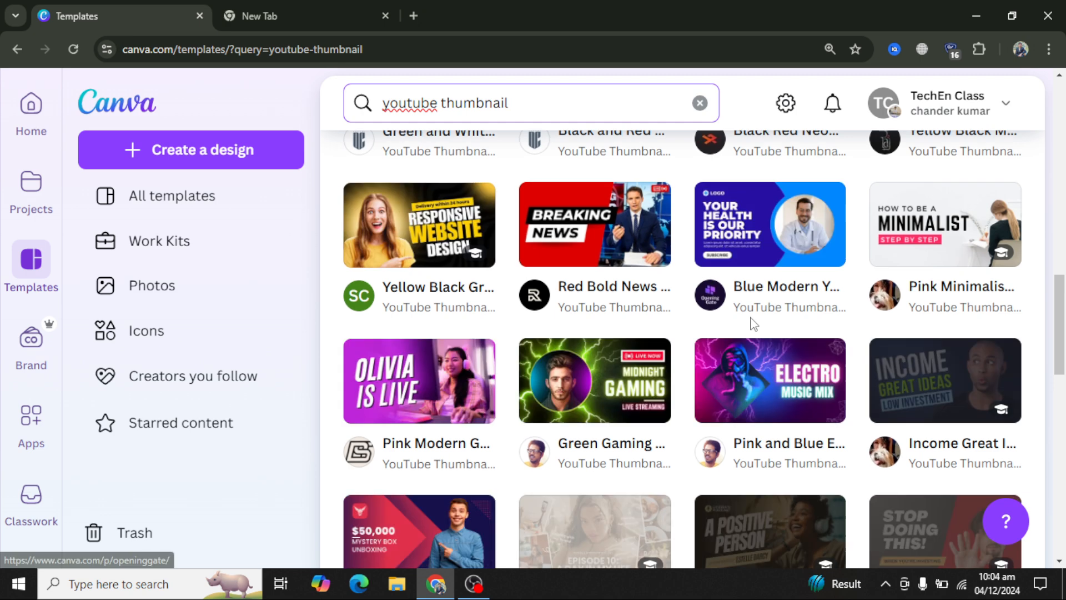
scroll(752, 326, up, 3)
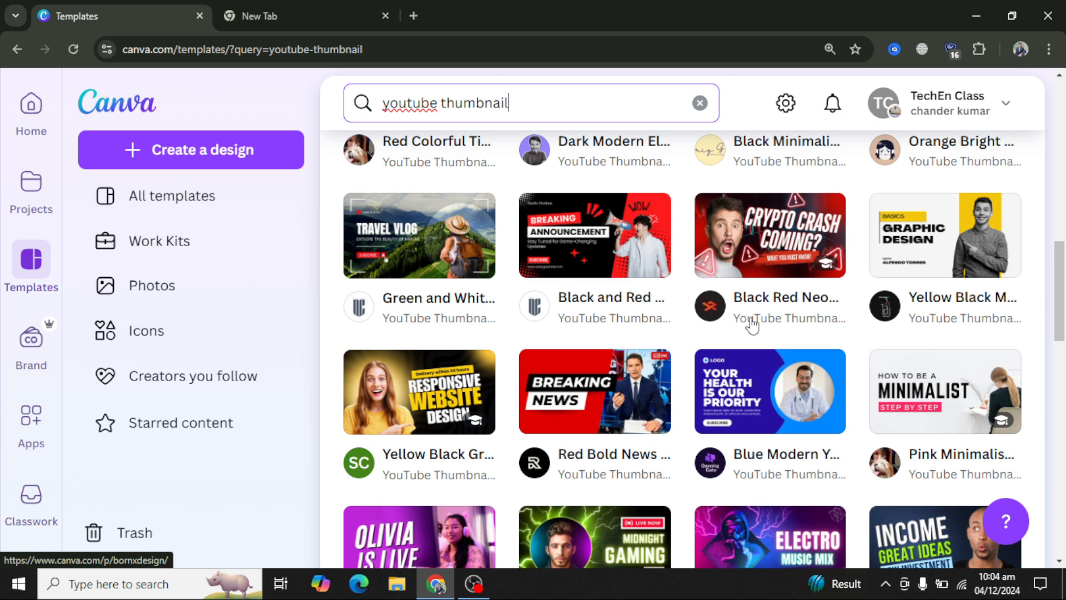
scroll(753, 325, down, 3)
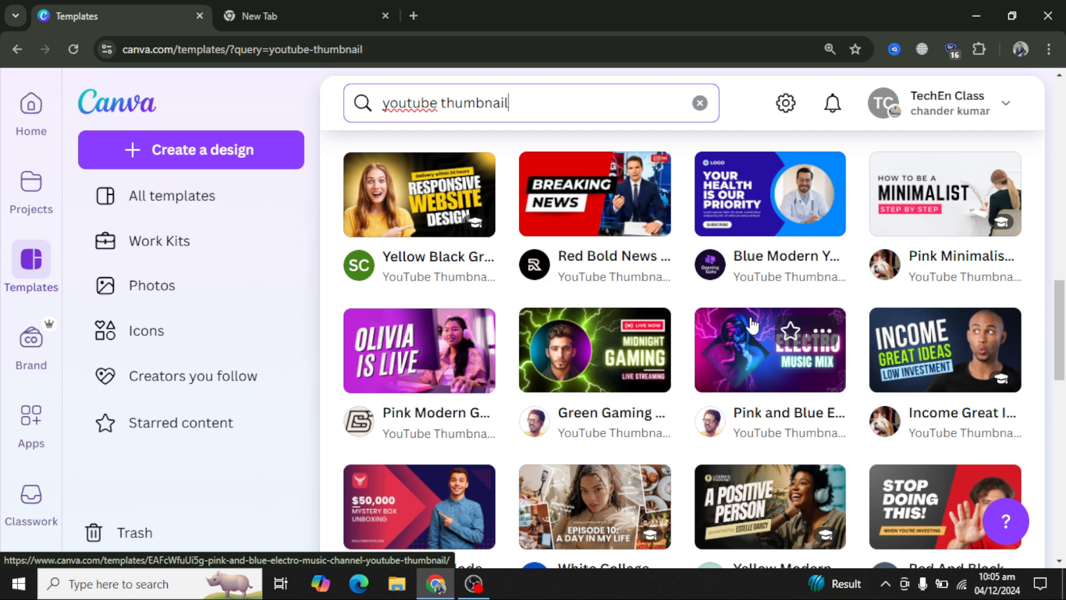
Look over the Brand Kits page and open the Workplace essentials category of the apps
click(38, 360)
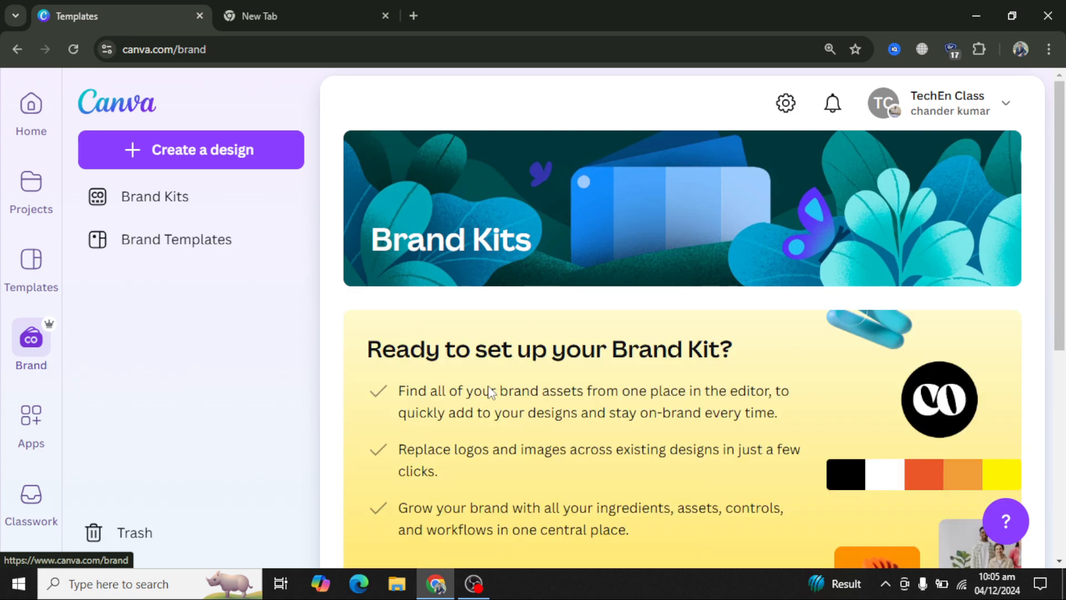
scroll(488, 390, down, 6)
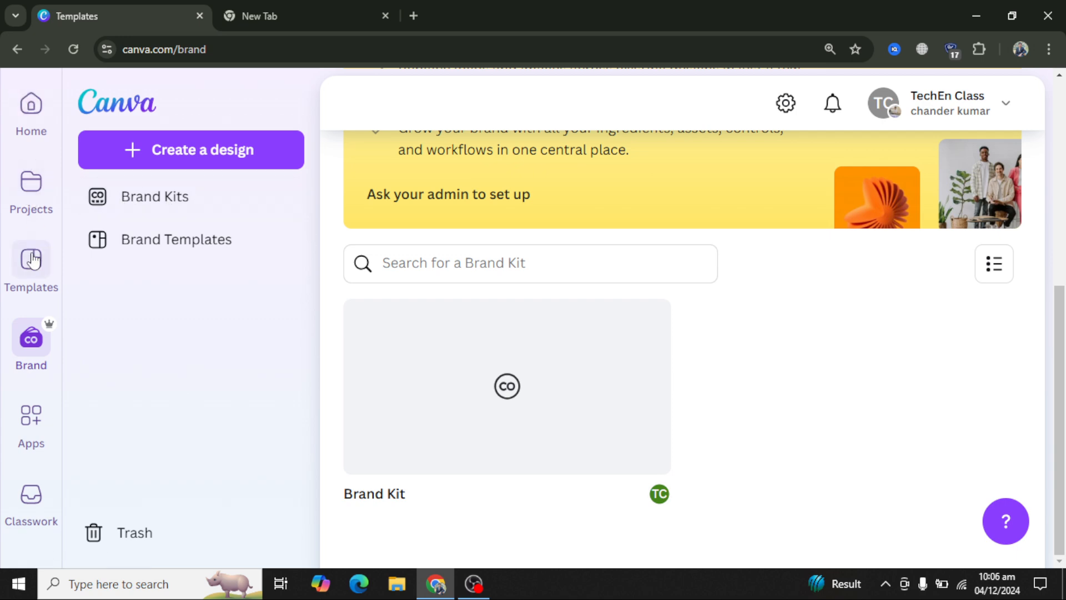
click(34, 414)
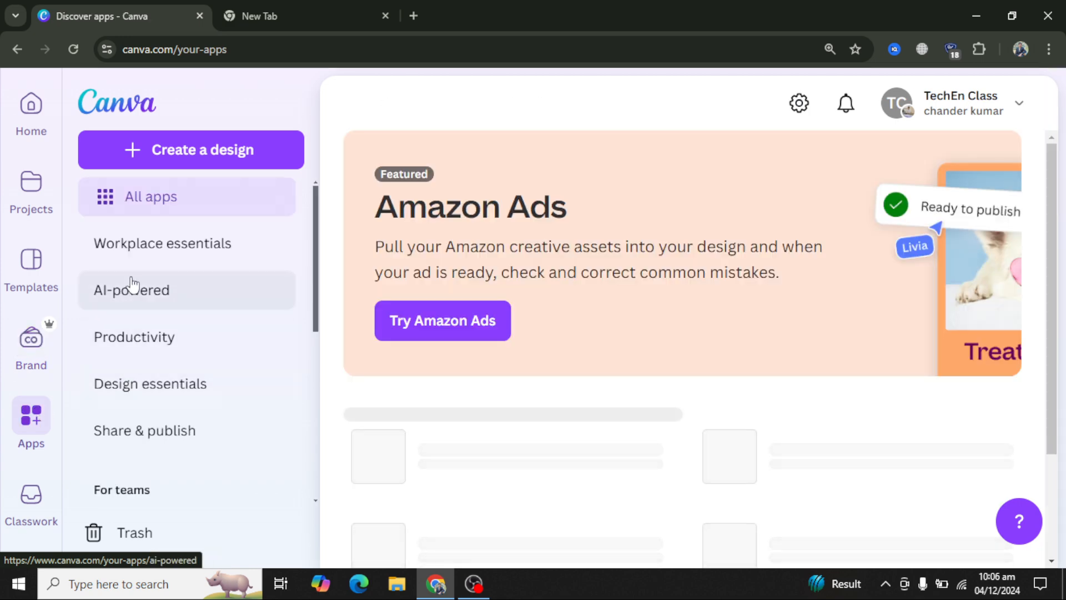
click(139, 256)
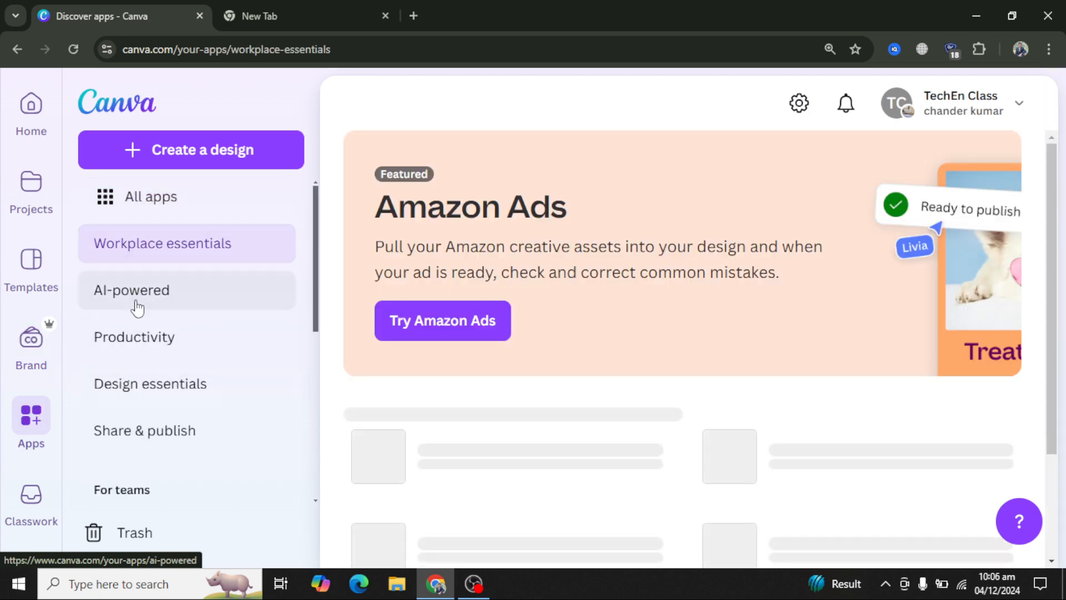
Look through the Workplace essentials apps and the Classwork page
scroll(544, 419, down, 6)
scroll(548, 425, down, 5)
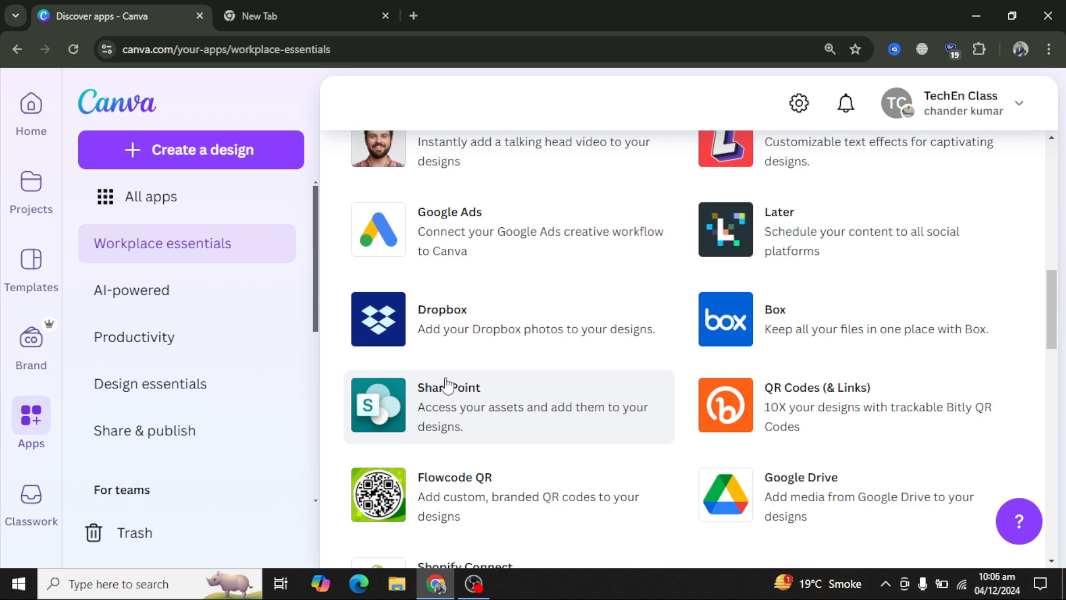
click(28, 500)
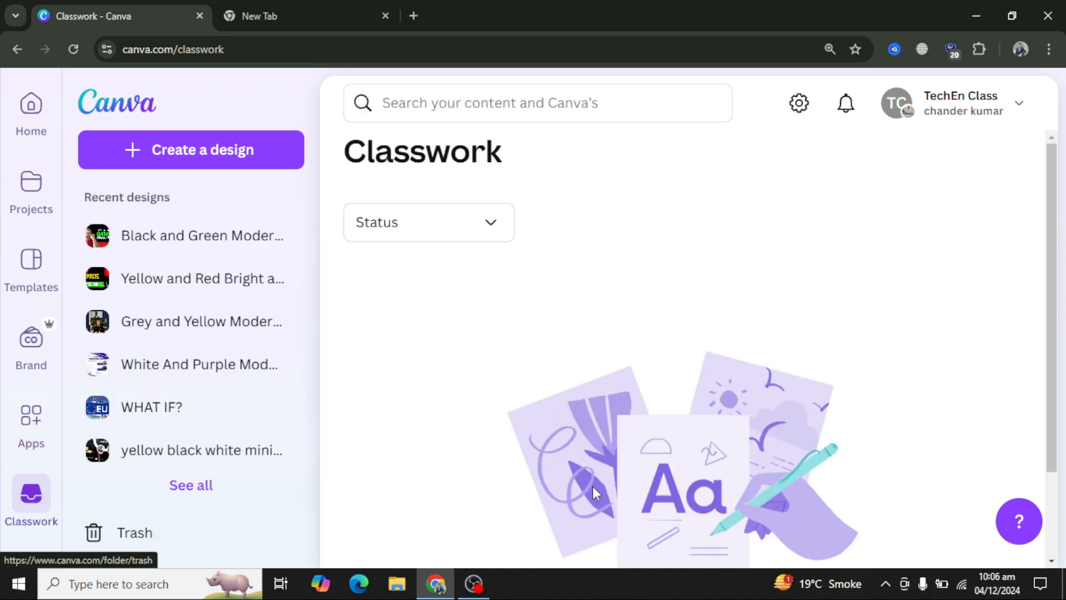
scroll(592, 485, down, 2)
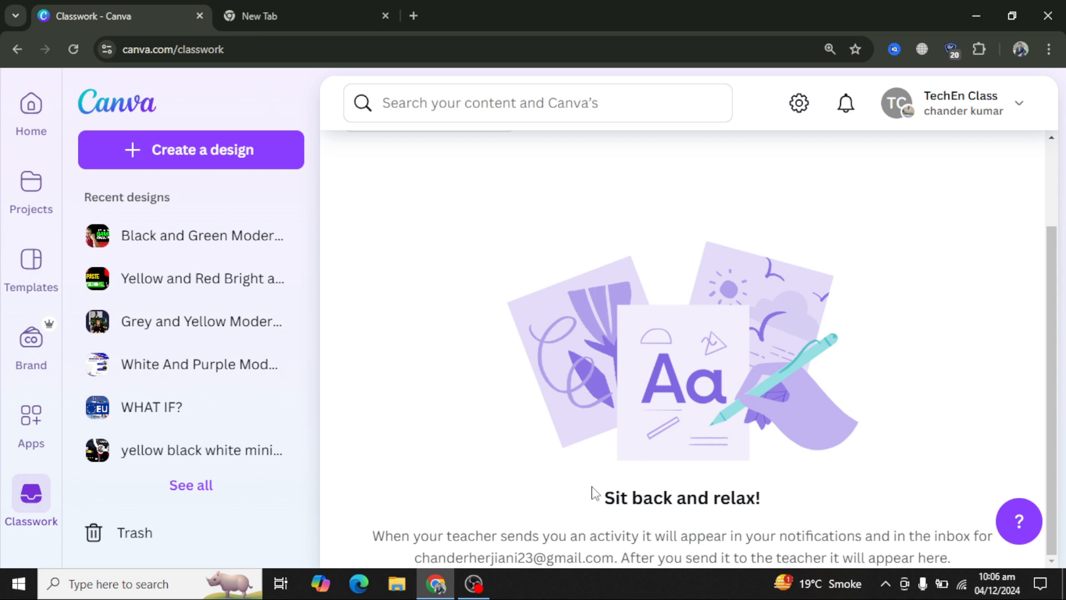
Return to Projects, look through the folders, designs and uploaded images, and open the content search suggestions
click(46, 194)
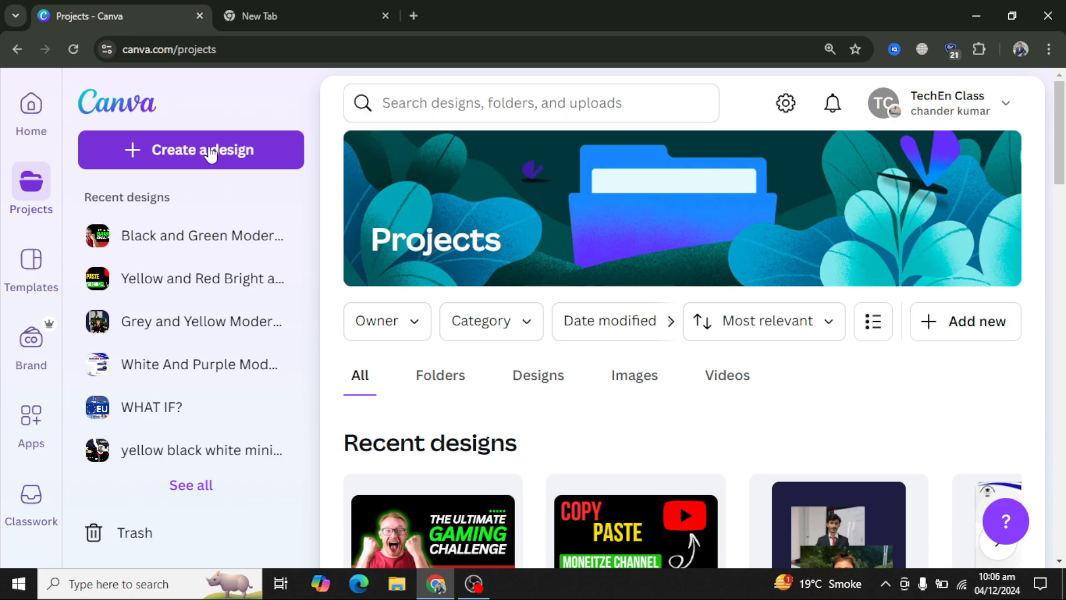
scroll(478, 417, down, 10)
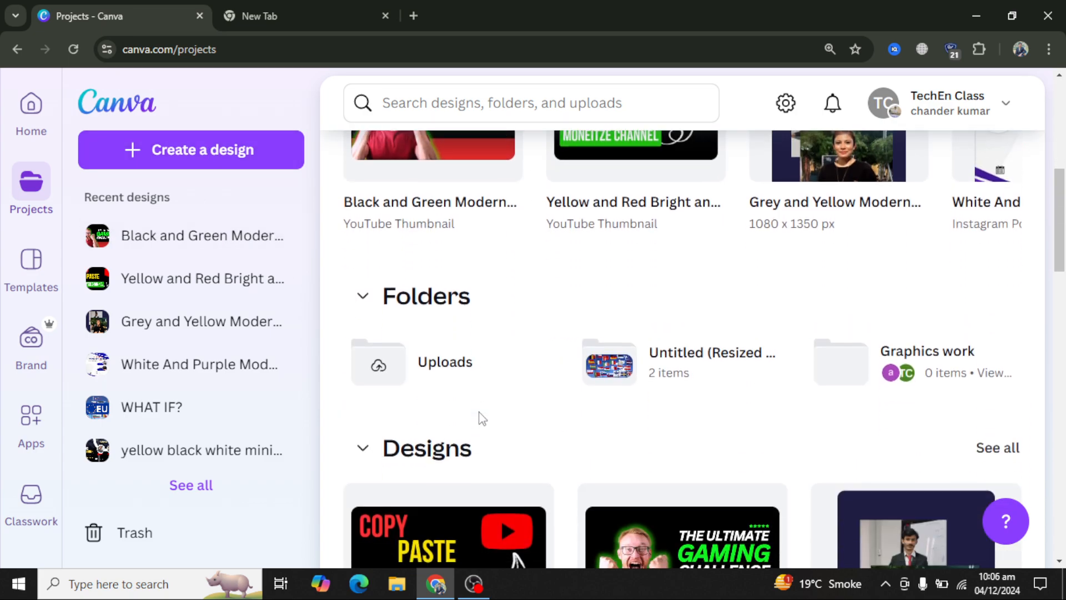
scroll(482, 418, down, 5)
scroll(482, 418, down, 2)
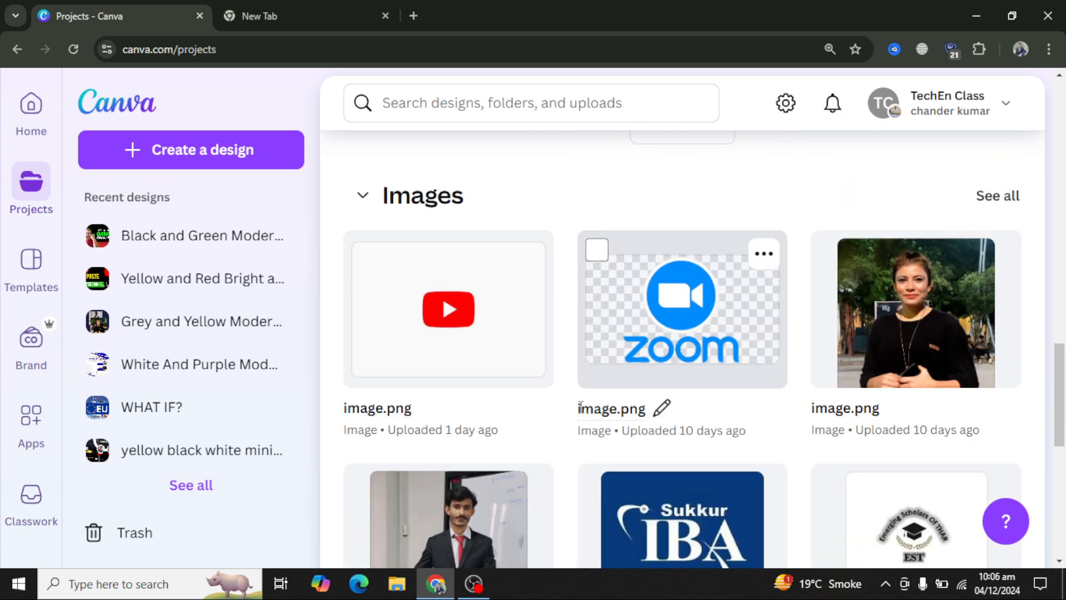
scroll(552, 267, up, 6)
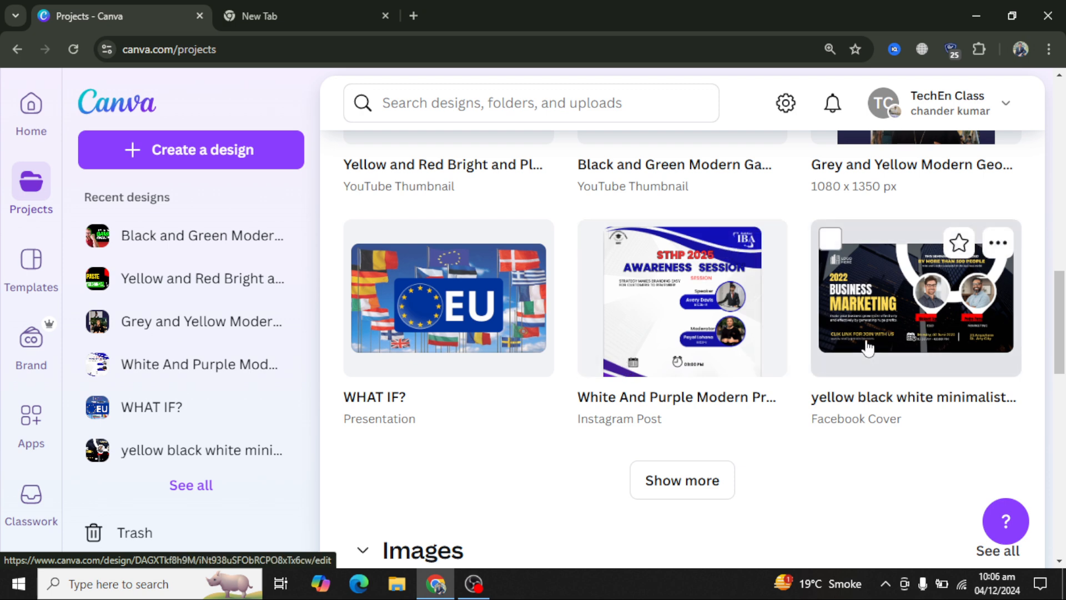
scroll(431, 521, down, 2)
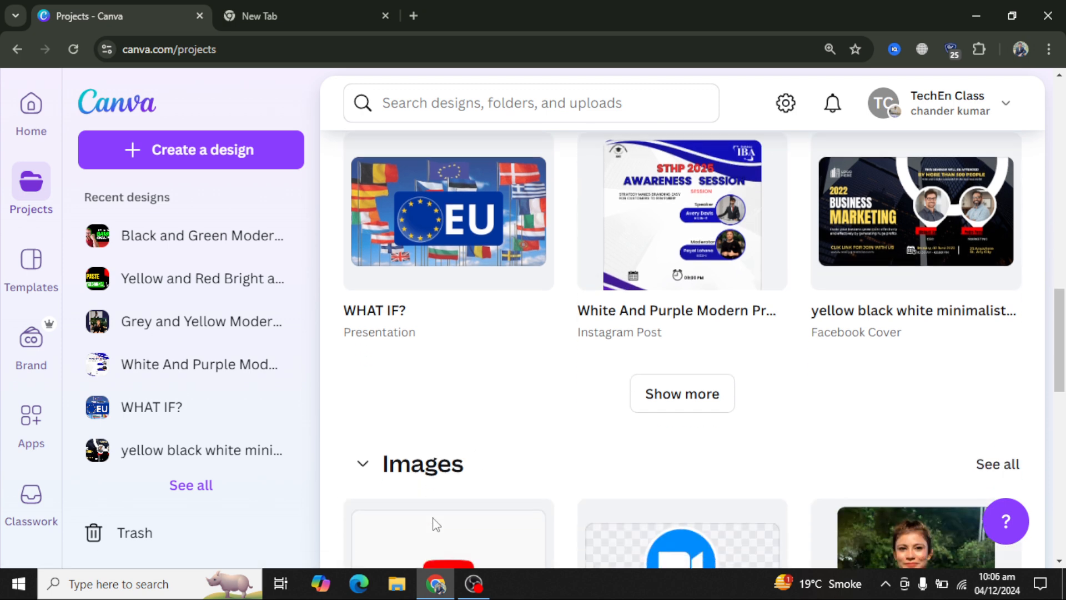
click(593, 98)
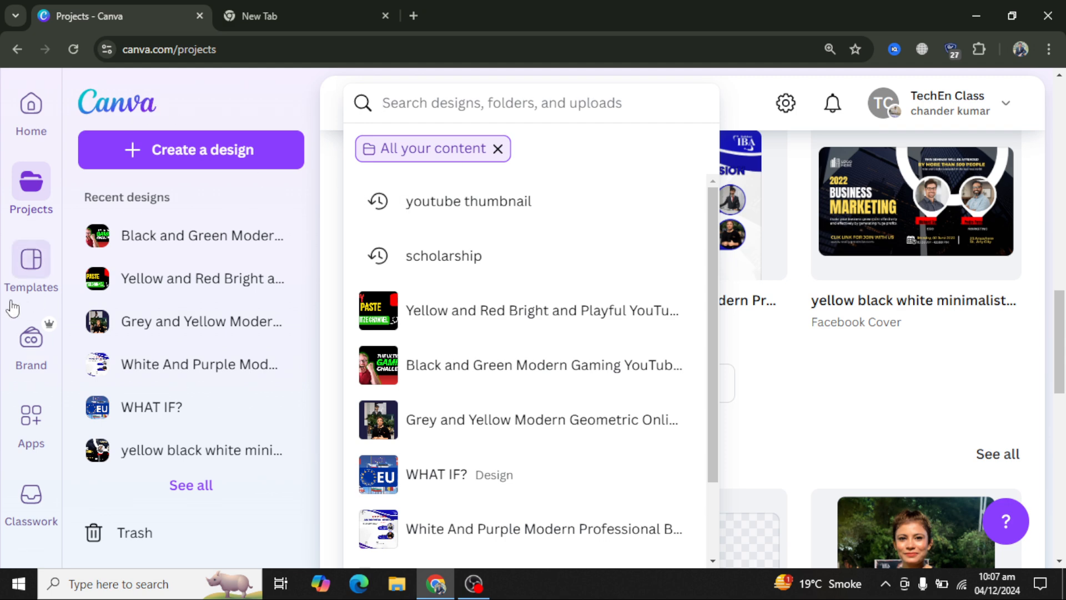
Search the templates for "youtube thumbnail" and open the Black and Red Business Strategy YouTube Thumbnail template for customizing
click(18, 282)
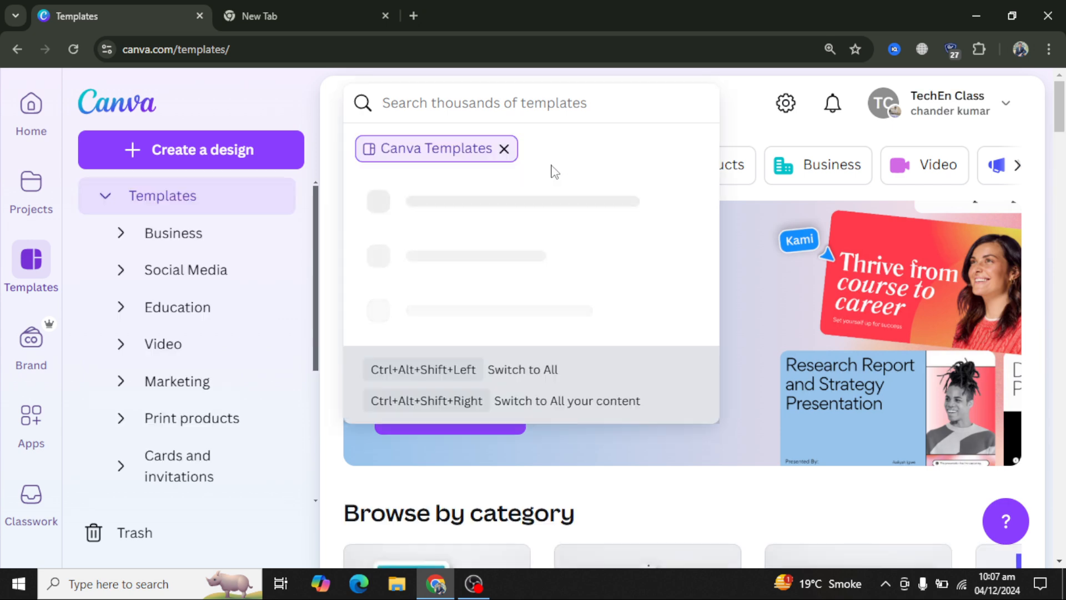
click(489, 206)
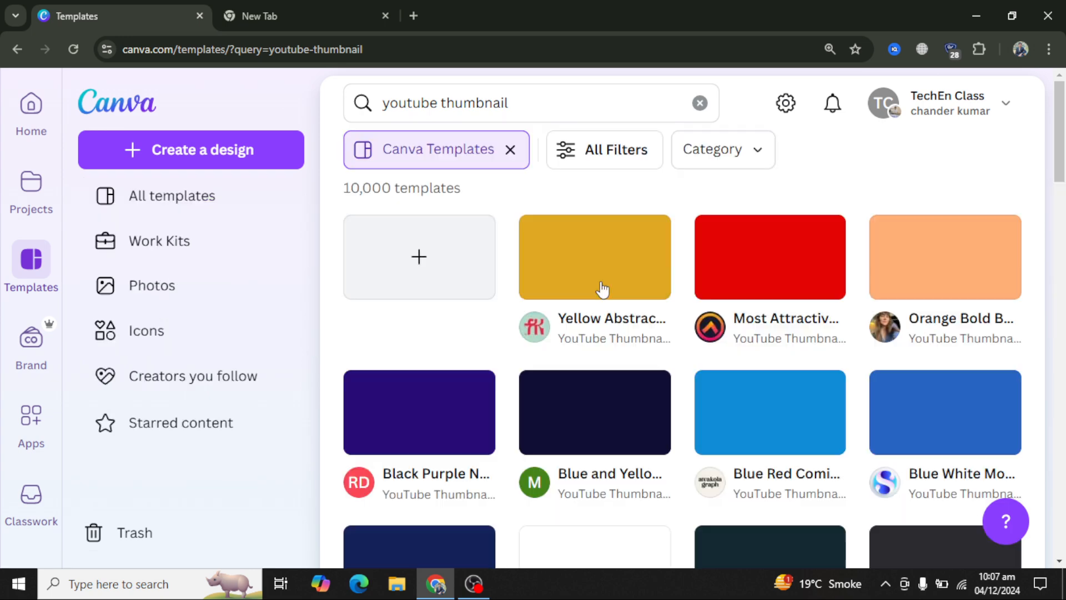
scroll(578, 322, down, 1)
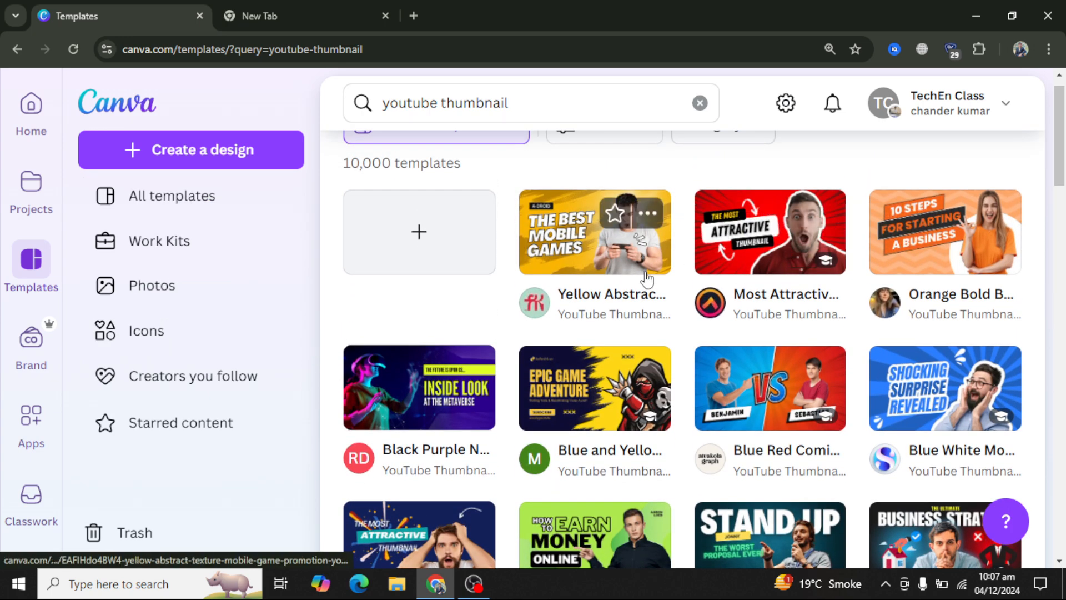
scroll(744, 316, down, 1)
click(917, 425)
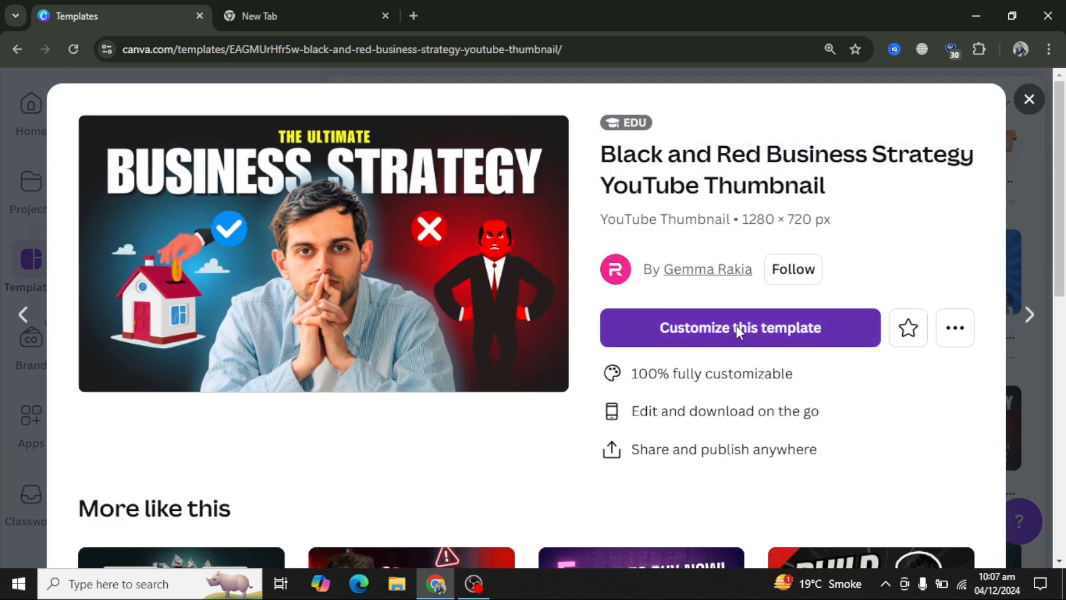
click(737, 327)
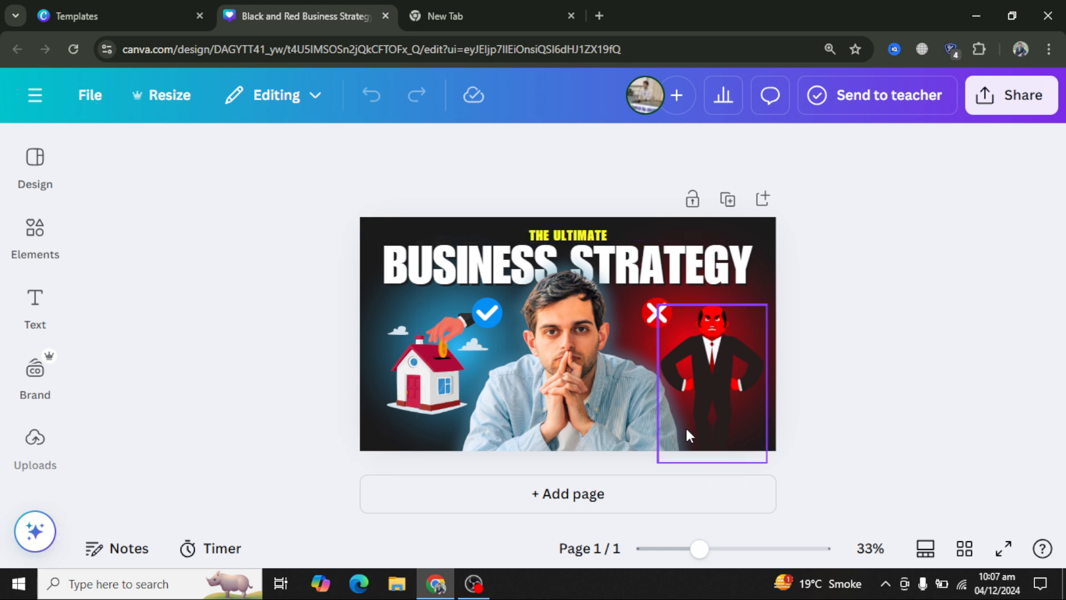
Look through the suggested YouTube thumbnail templates and the recently used elements, and clear the background selection
click(374, 223)
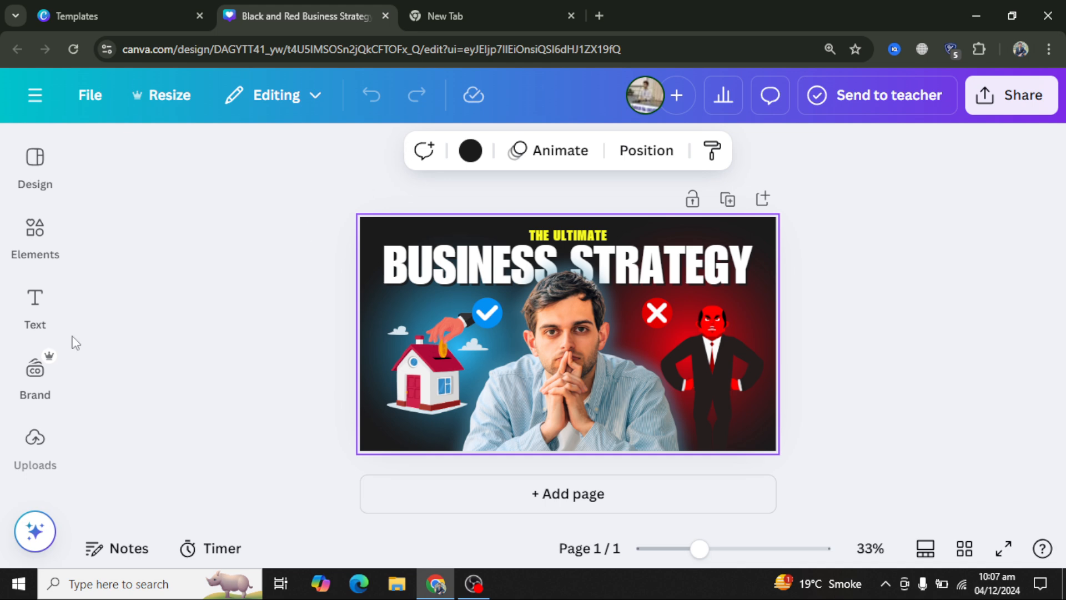
click(35, 166)
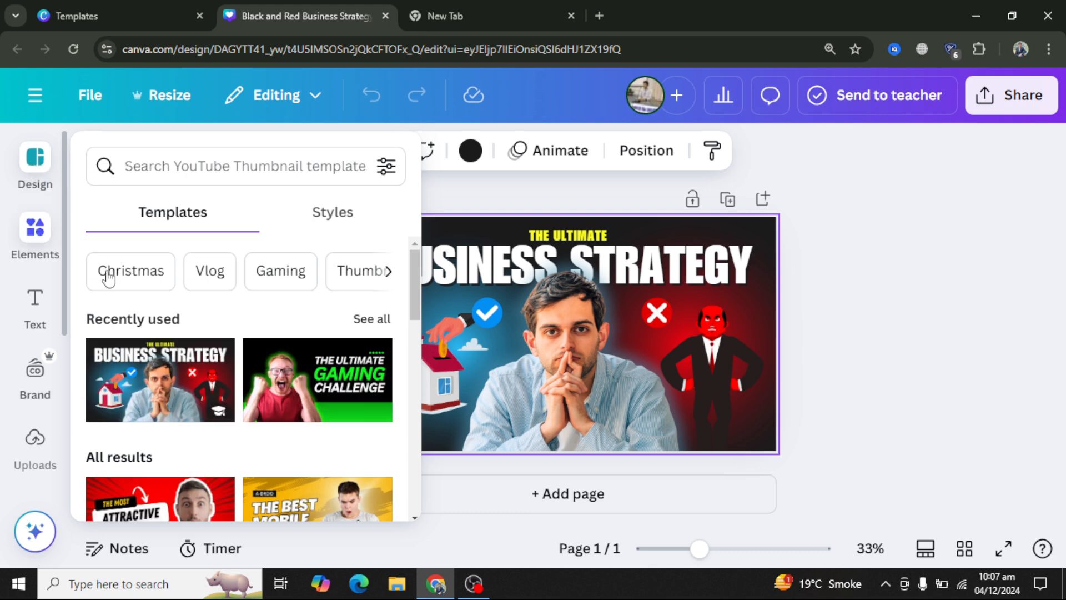
scroll(206, 408, down, 5)
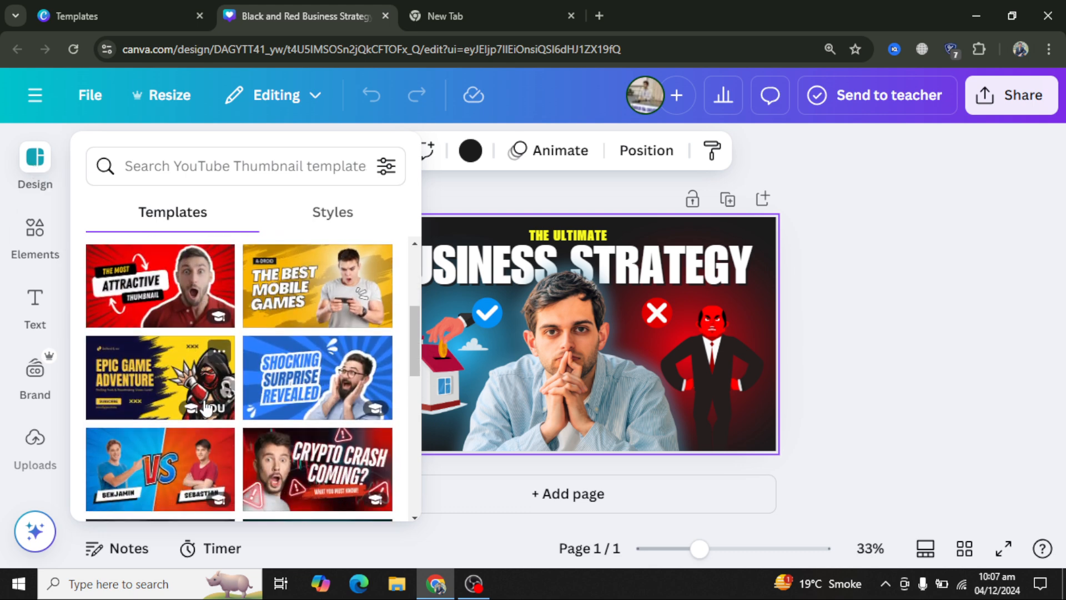
scroll(205, 408, down, 3)
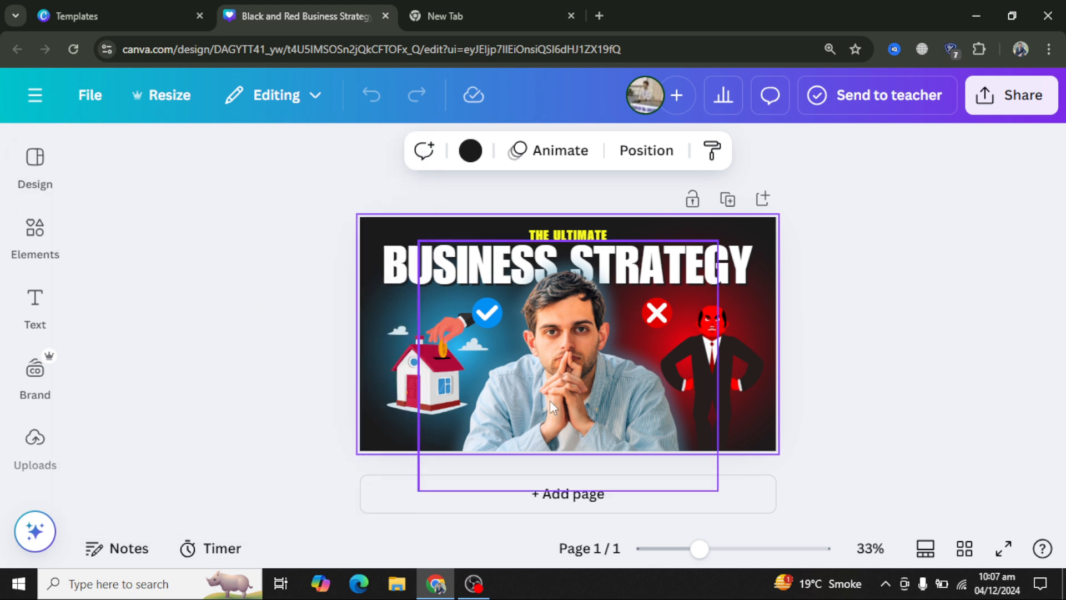
click(34, 192)
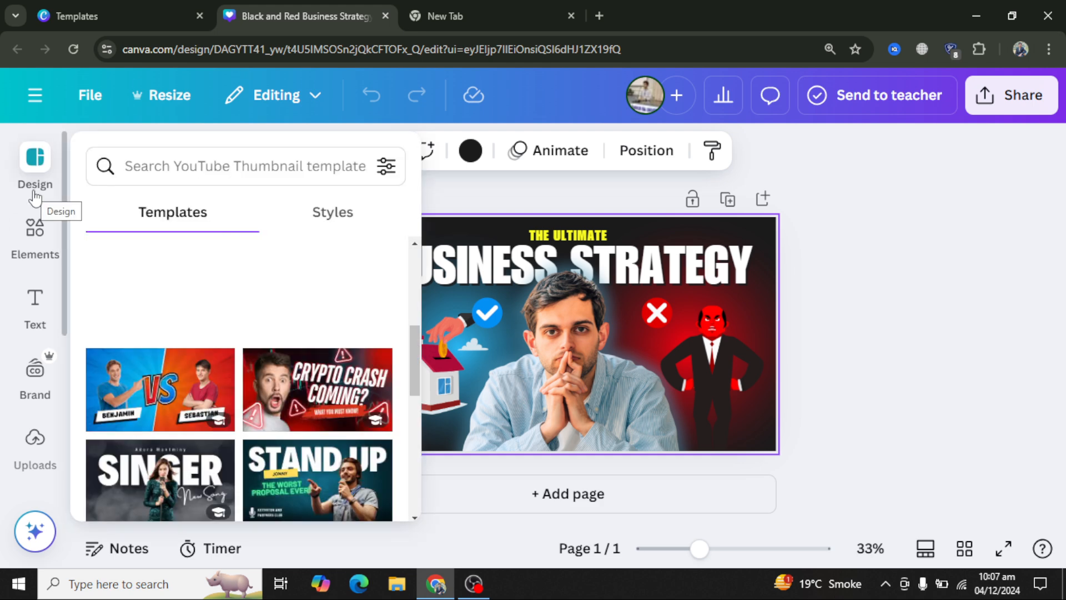
click(34, 229)
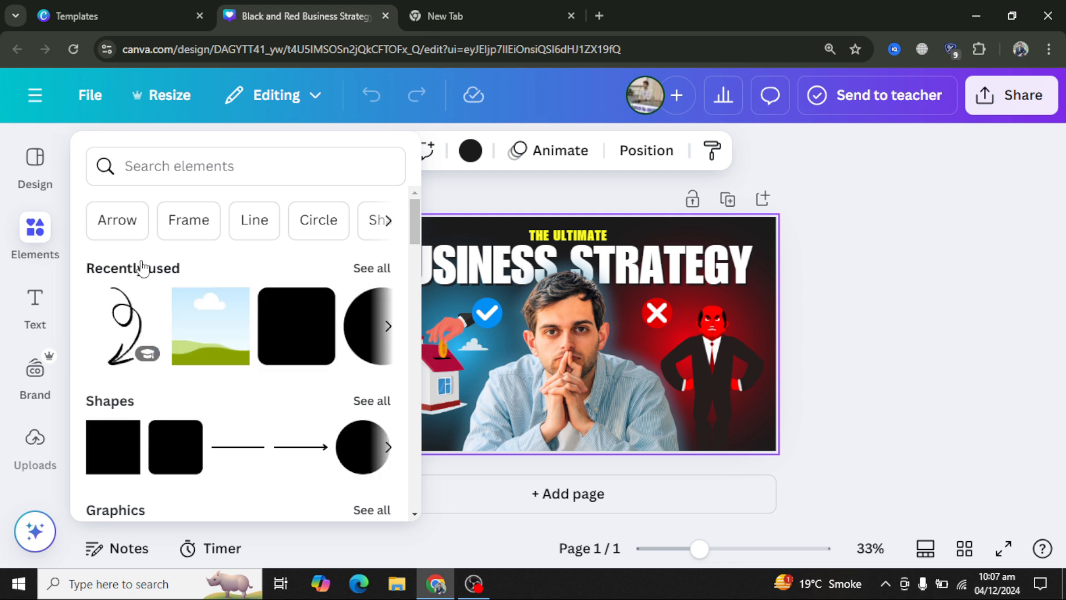
click(459, 322)
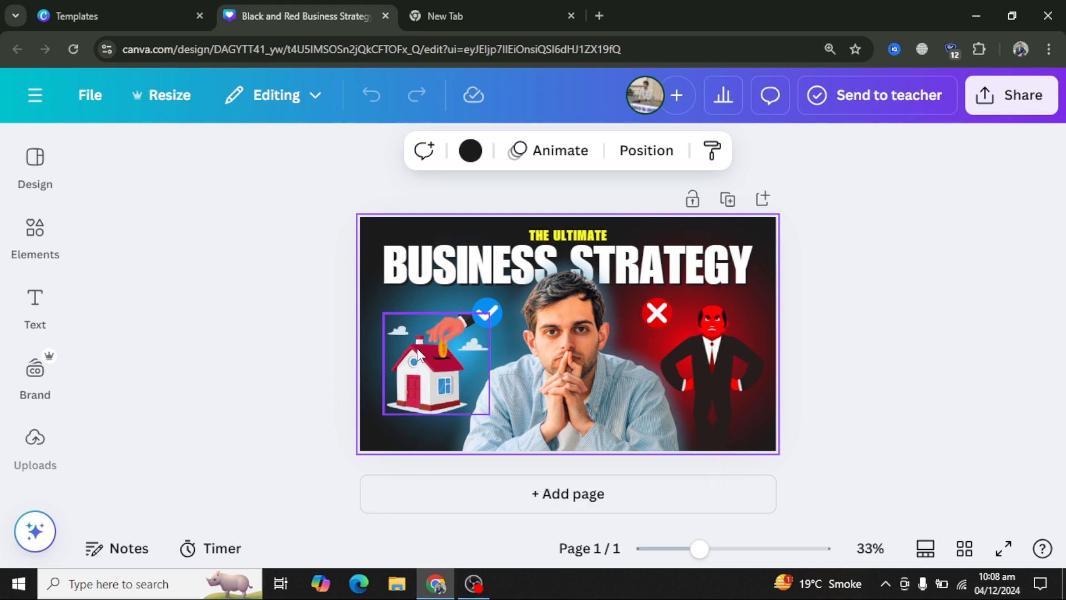
click(333, 357)
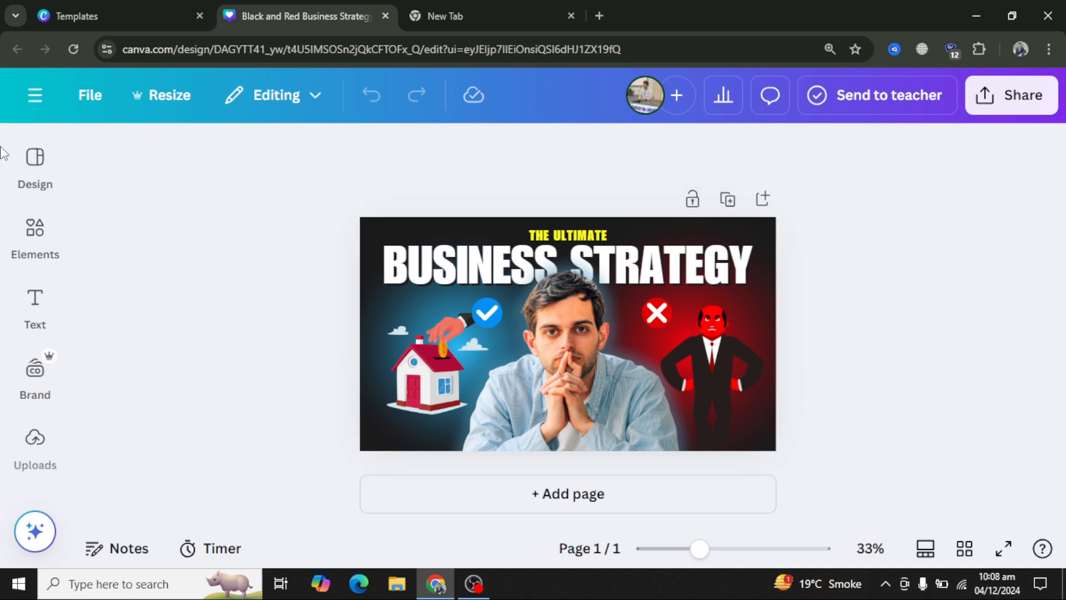
Look through the element categories, from shapes, graphics and audio to charts, tables, frames, grids, mockups and 3D graphics
click(34, 233)
scroll(306, 319, down, 10)
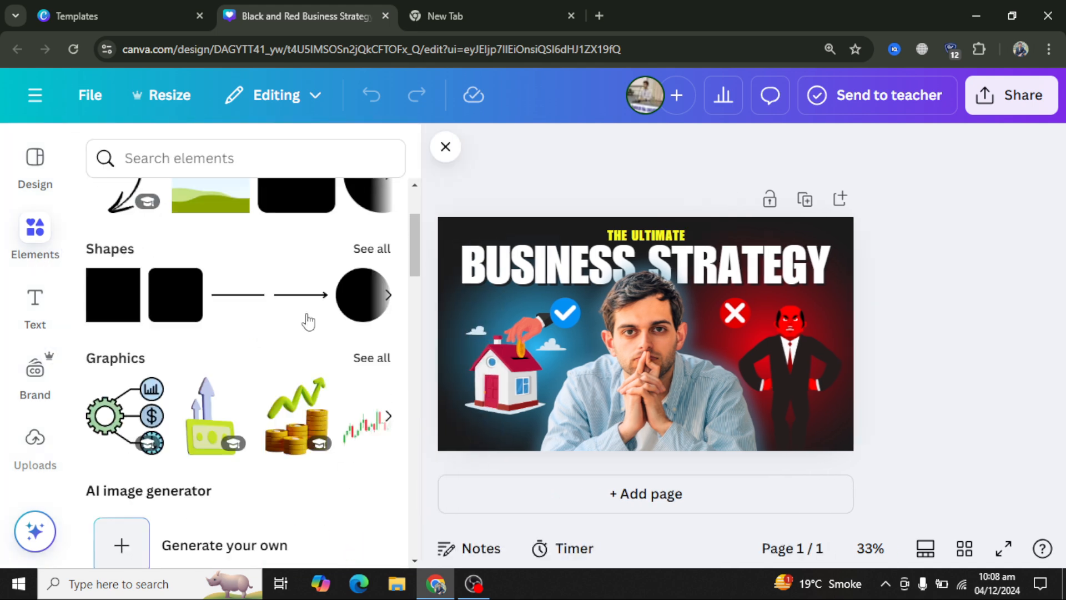
scroll(308, 321, down, 12)
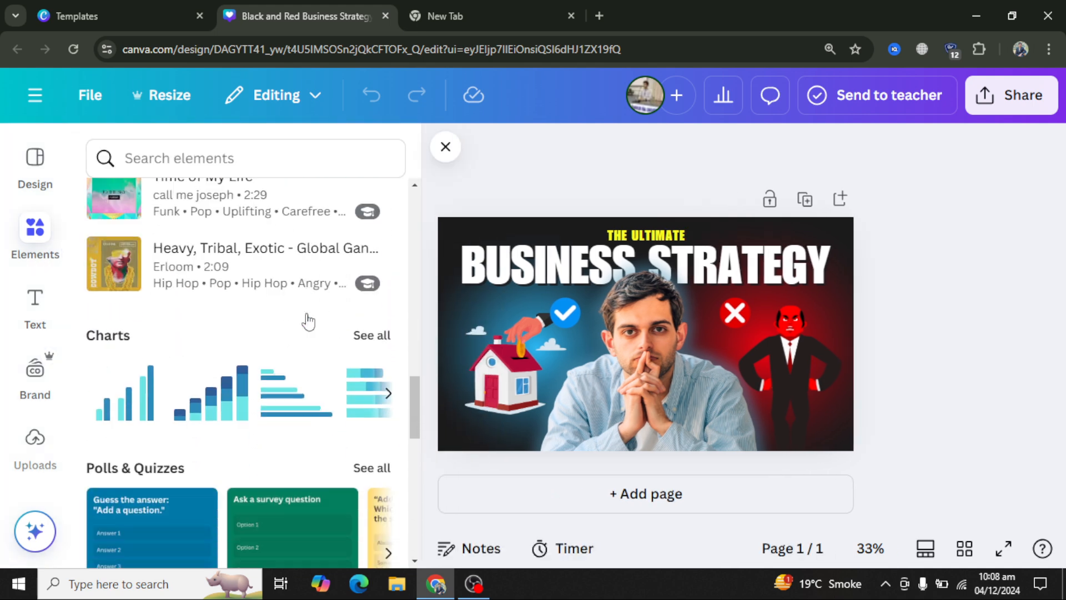
scroll(310, 321, up, 3)
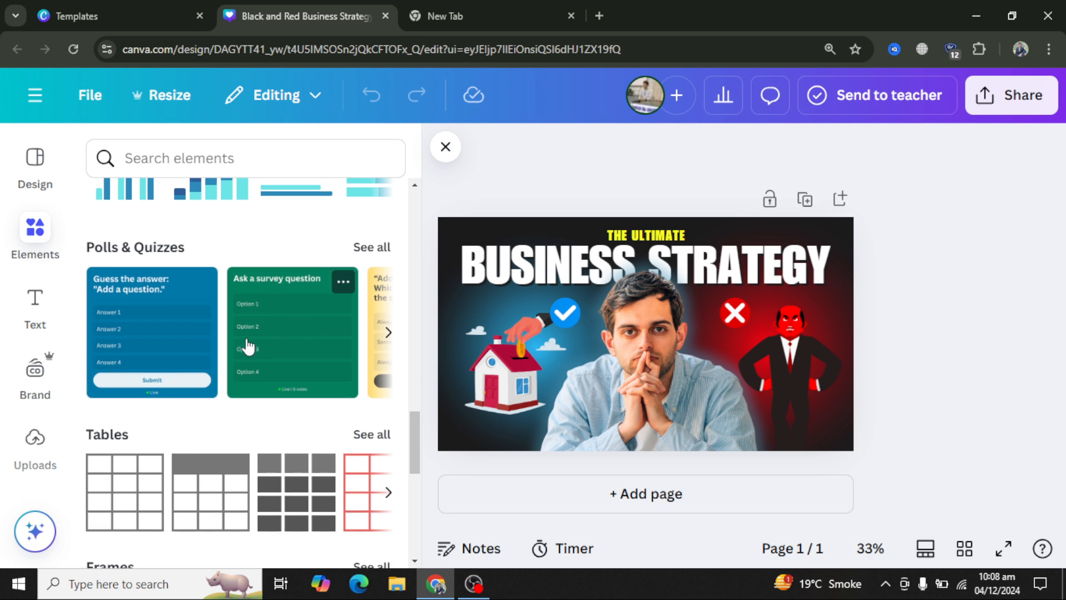
scroll(248, 345, down, 8)
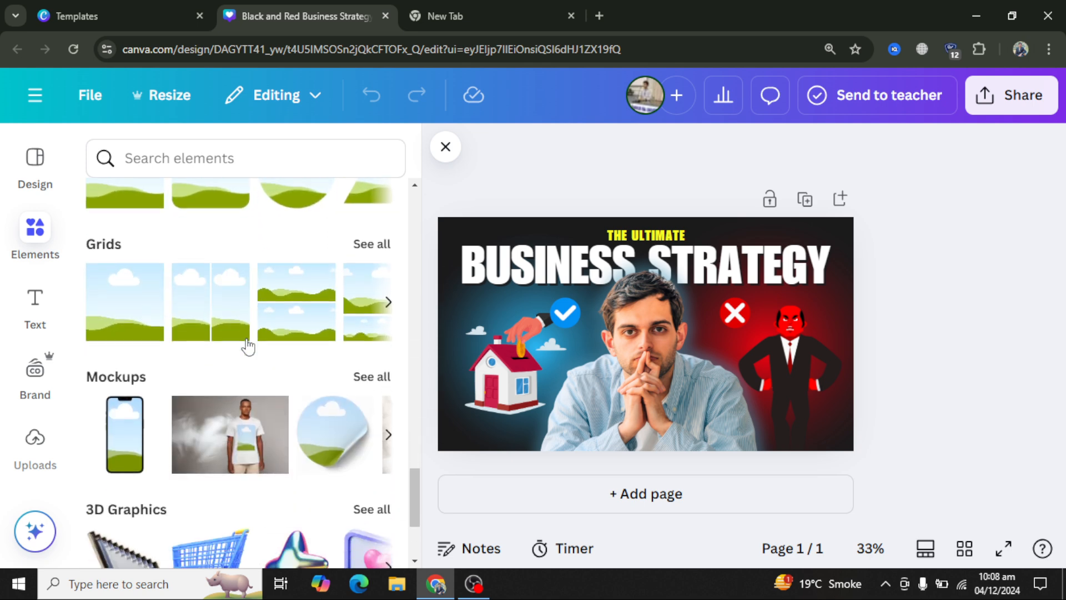
scroll(247, 345, down, 1)
scroll(245, 337, down, 3)
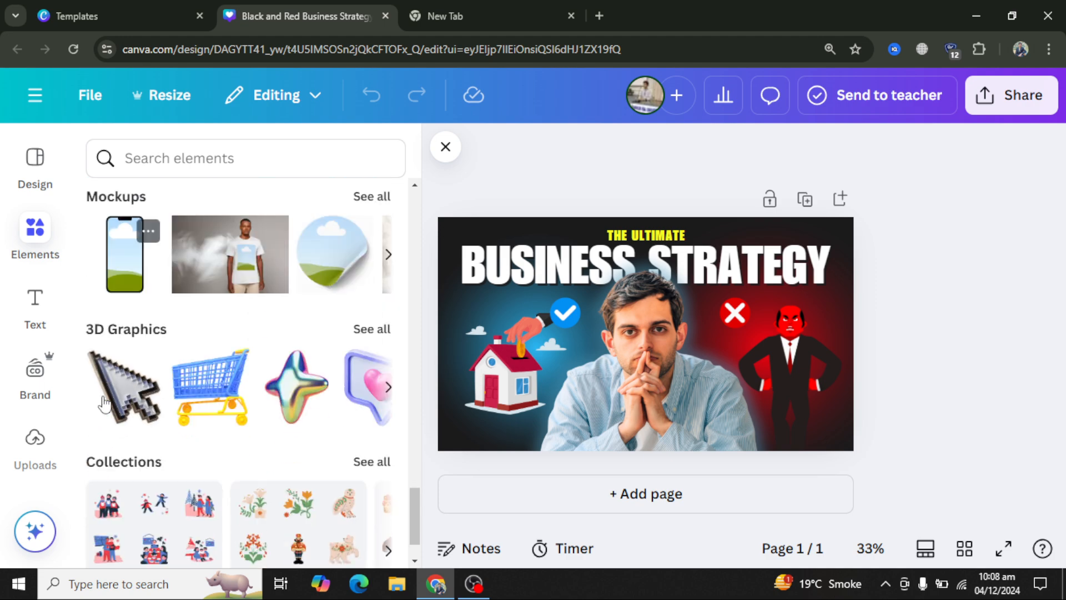
scroll(211, 435, up, 12)
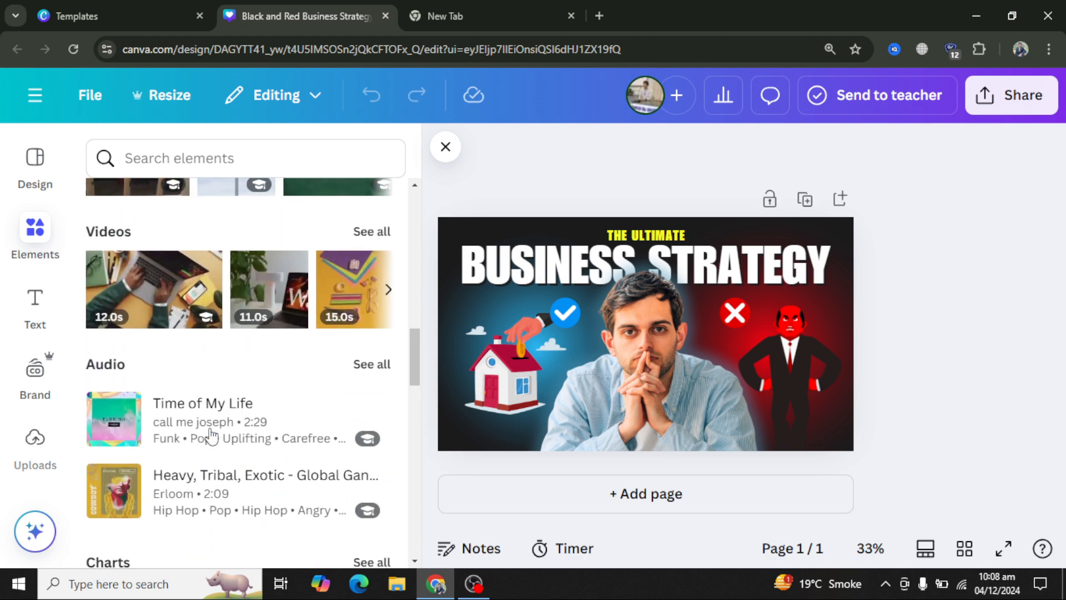
scroll(211, 435, down, 10)
scroll(389, 268, up, 2)
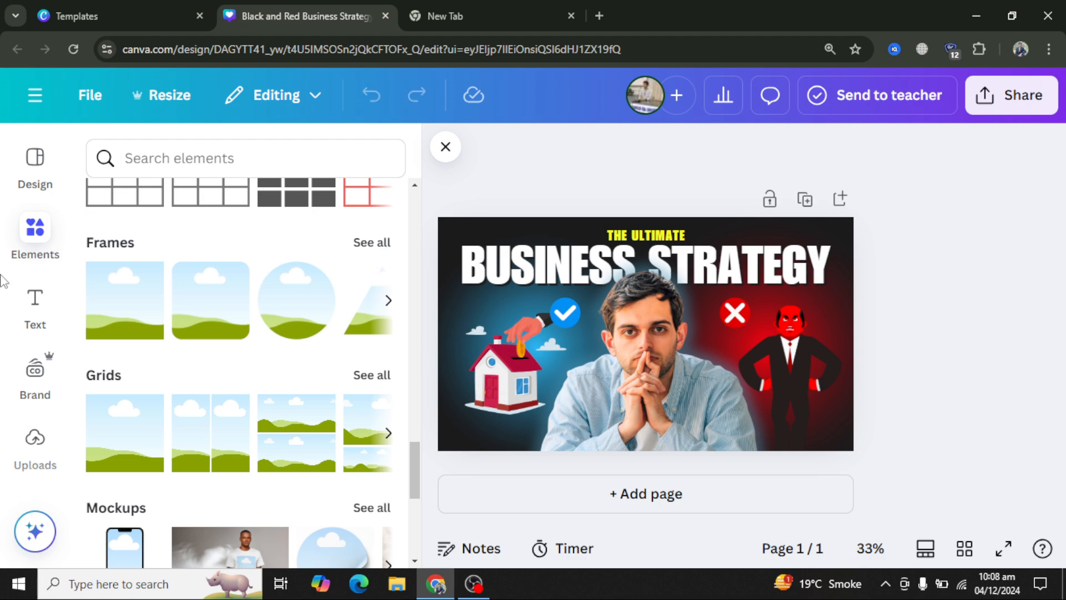
scroll(321, 231, up, 10)
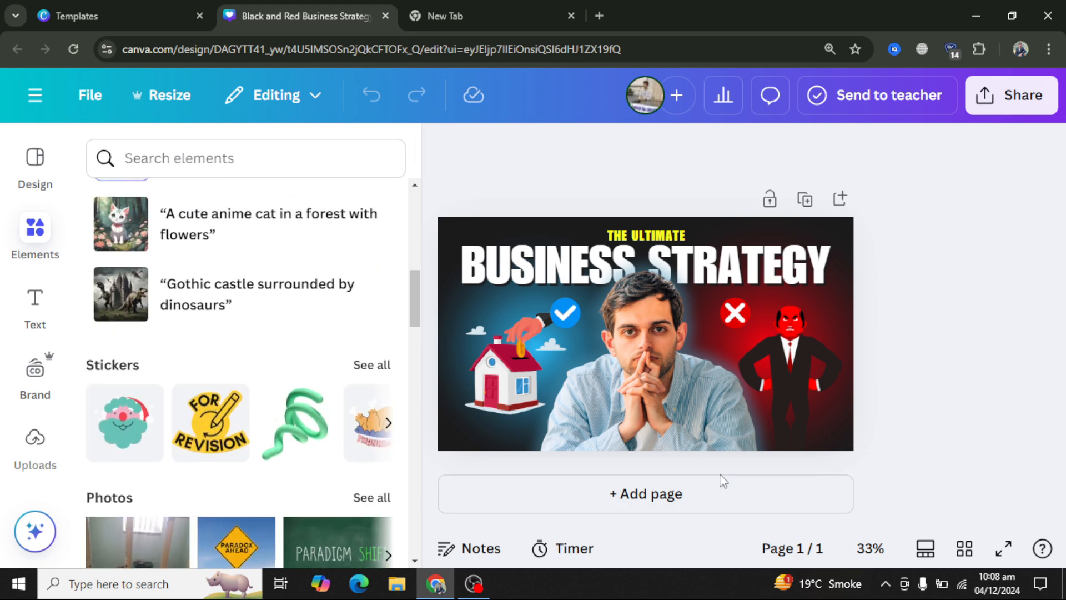
Add a second page below the Business Strategy thumbnail and look over the available element categories for it
click(715, 493)
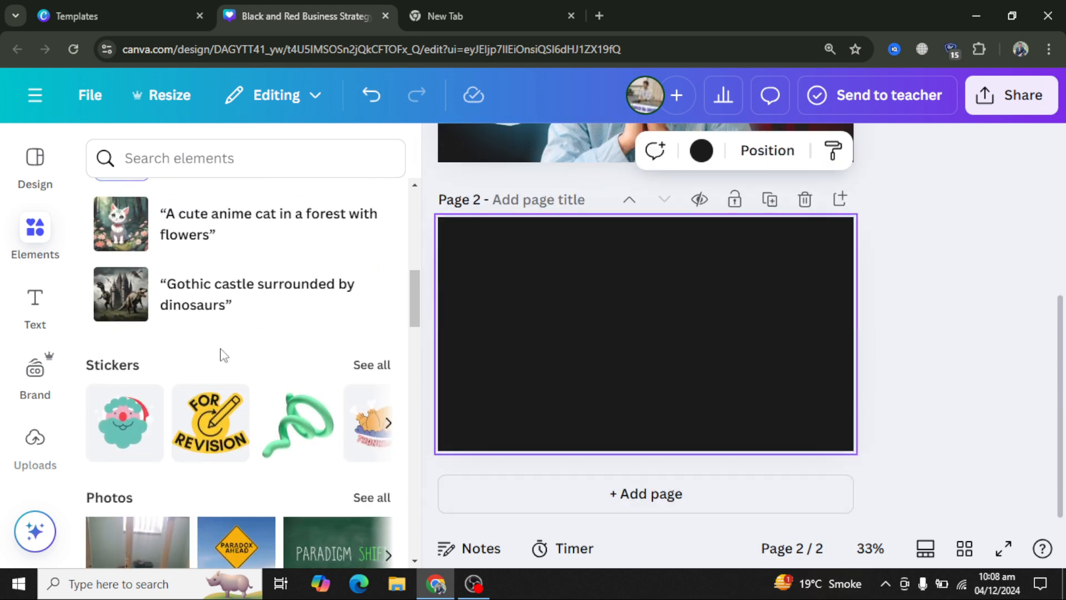
scroll(224, 356, up, 5)
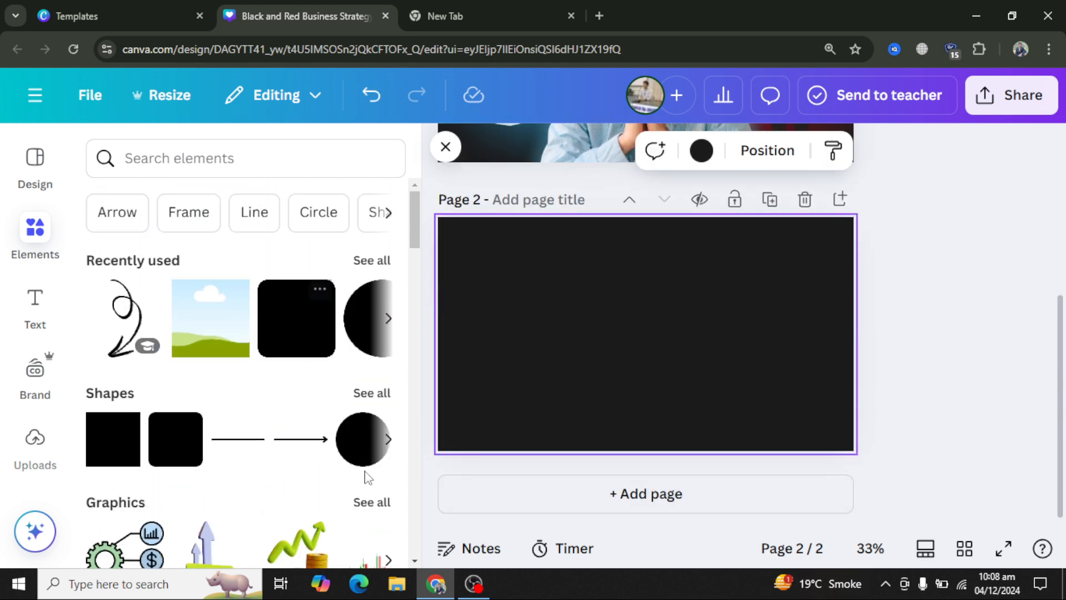
scroll(367, 477, down, 15)
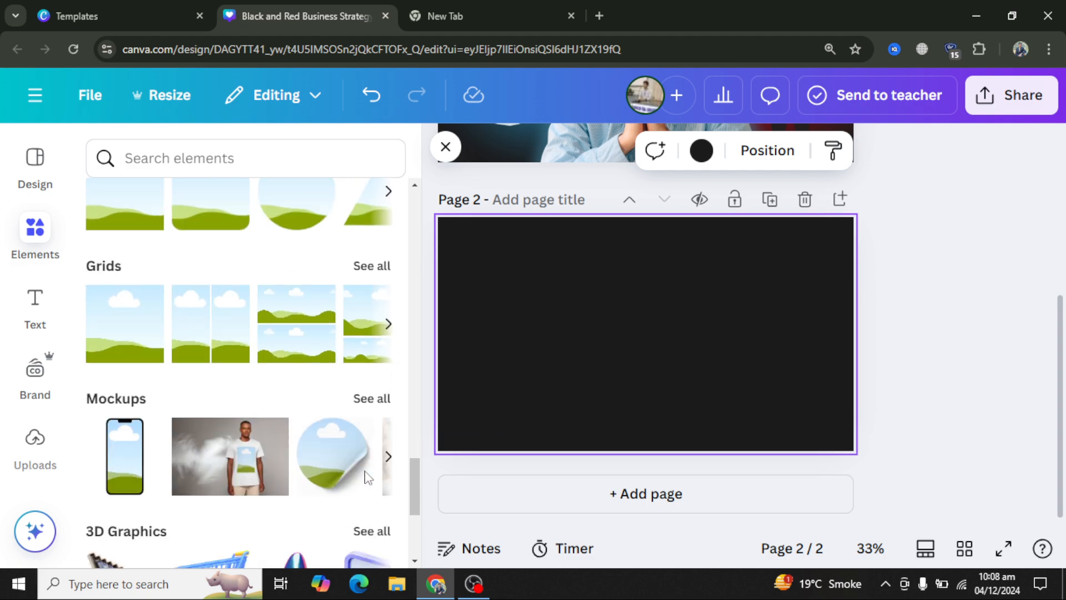
scroll(367, 477, down, 2)
scroll(283, 244, up, 15)
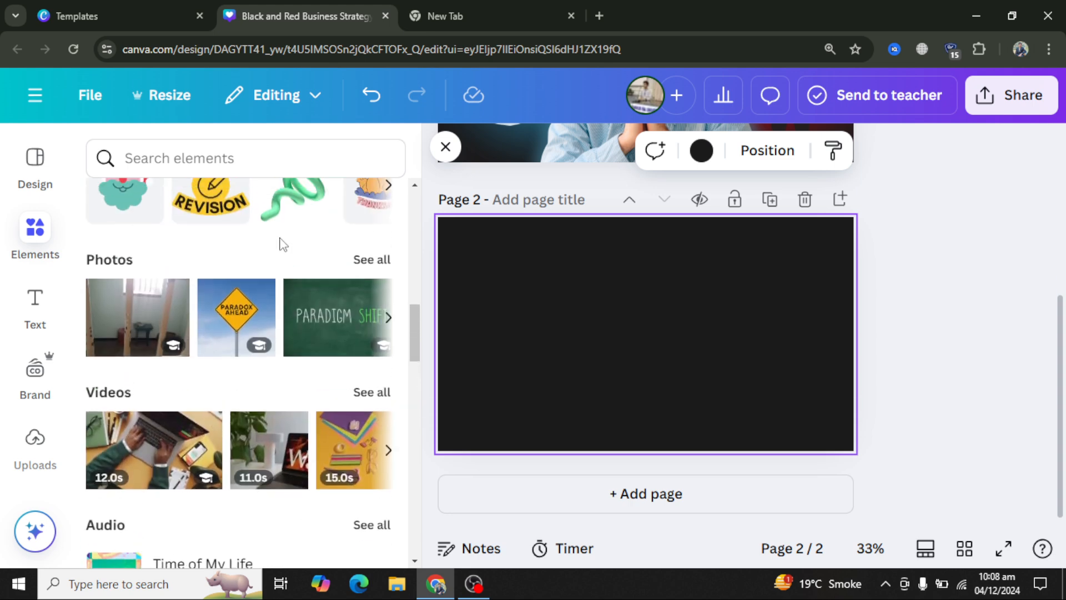
scroll(283, 244, up, 8)
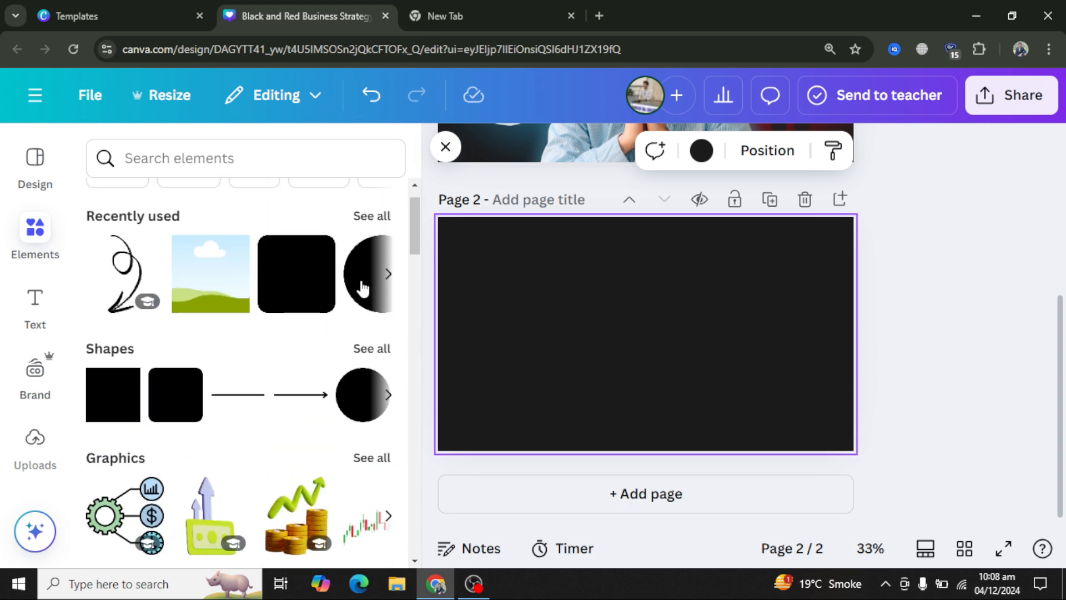
Add a circle to page 2, enlarge it to nearly the full page height and centre it on the page
key(c)
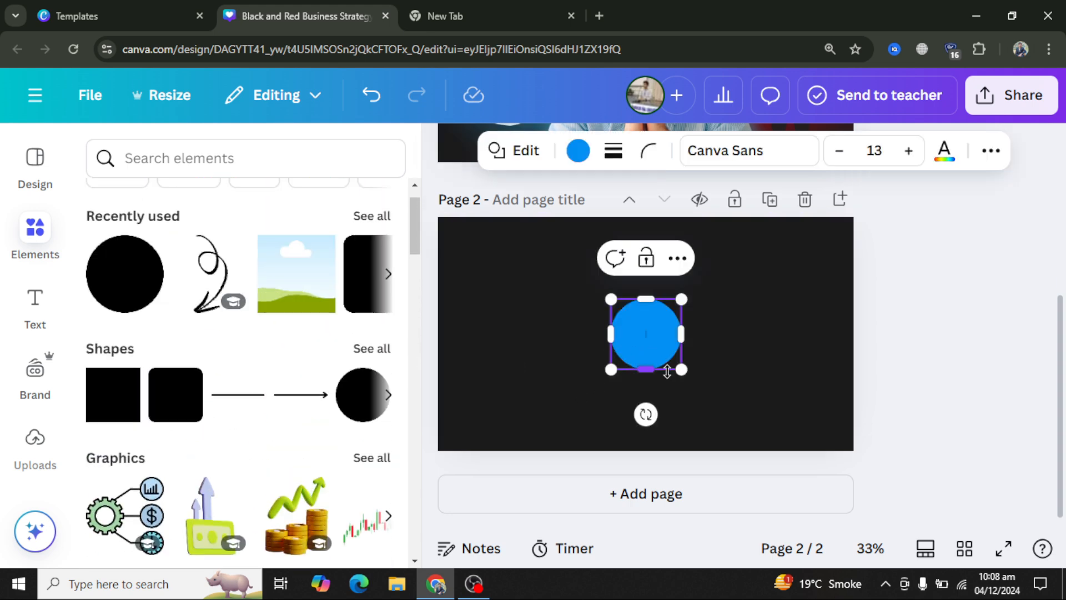
drag(683, 371, 788, 475)
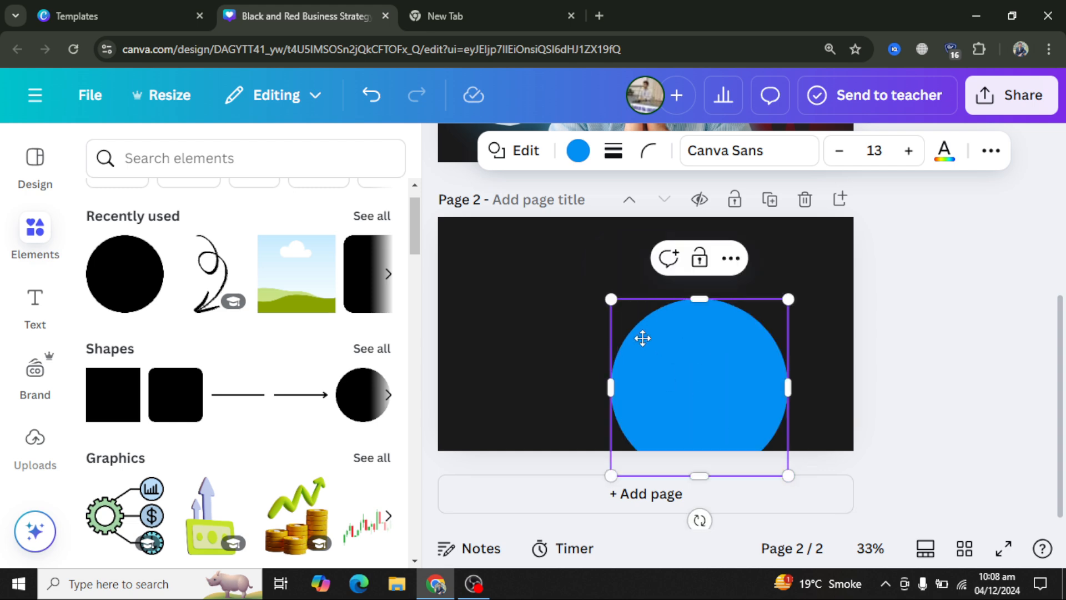
drag(642, 337, 614, 309)
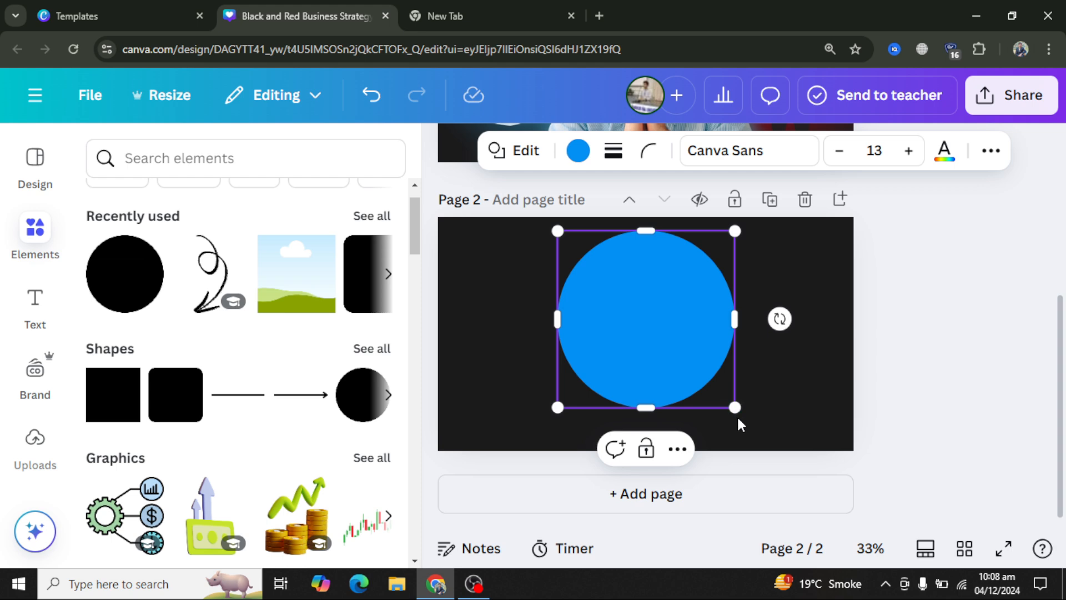
drag(733, 407, 778, 451)
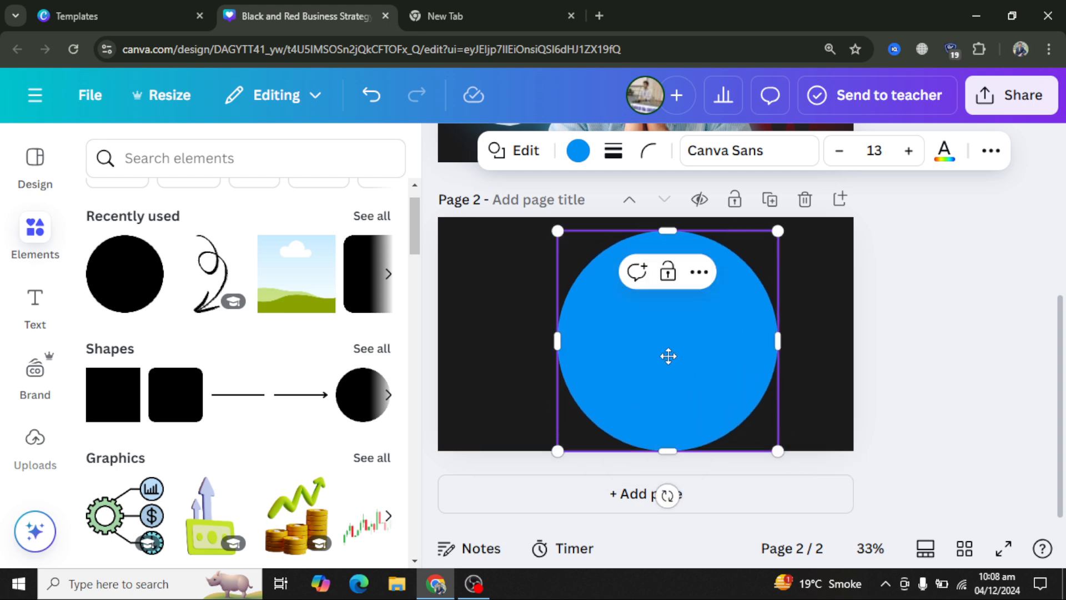
drag(668, 356, 666, 354)
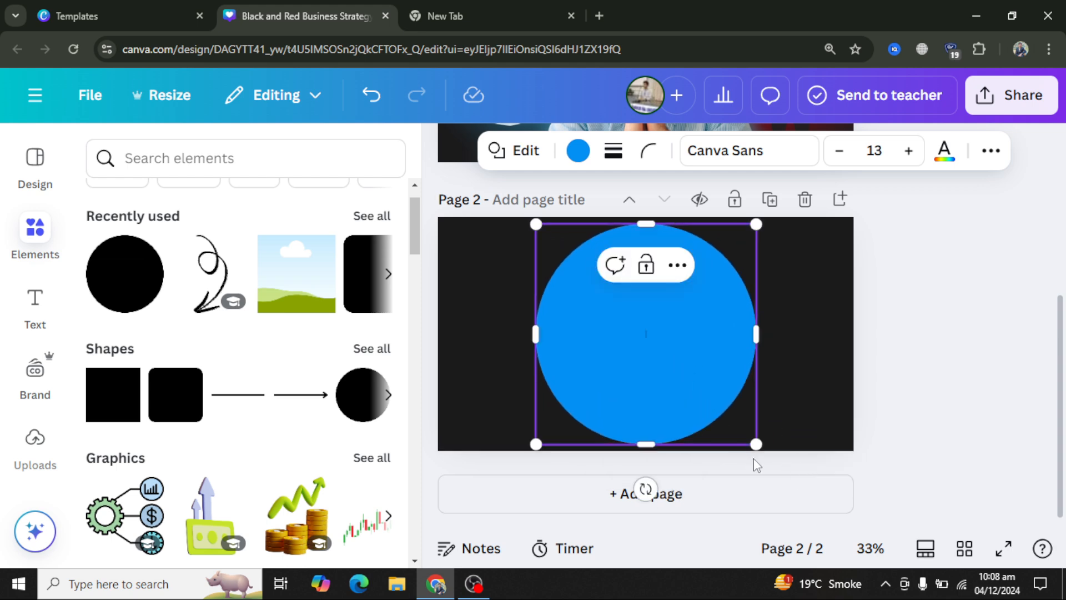
drag(754, 447, 766, 452)
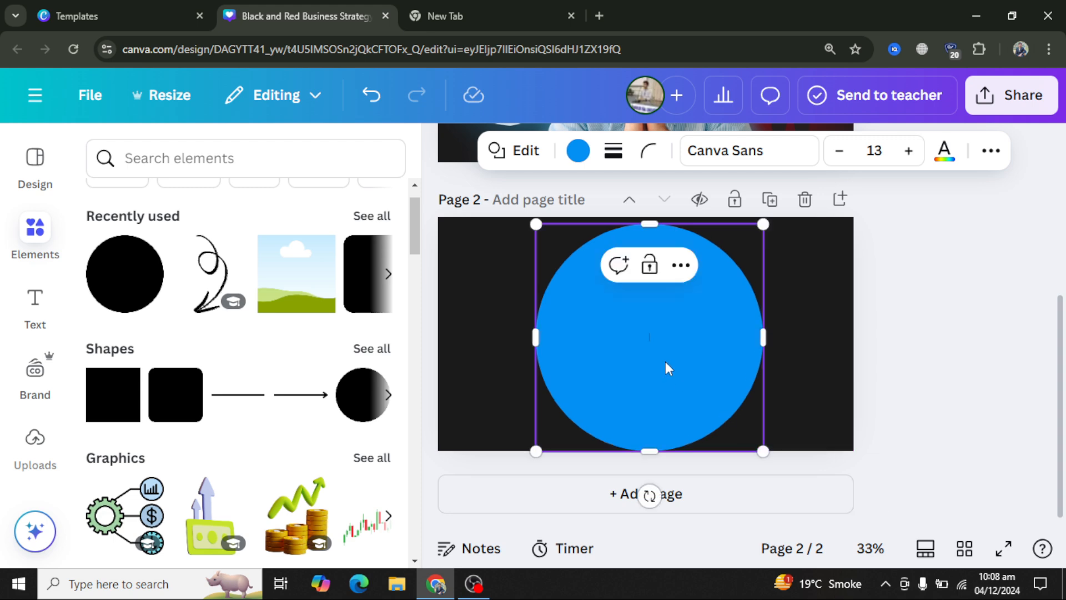
drag(669, 368, 665, 365)
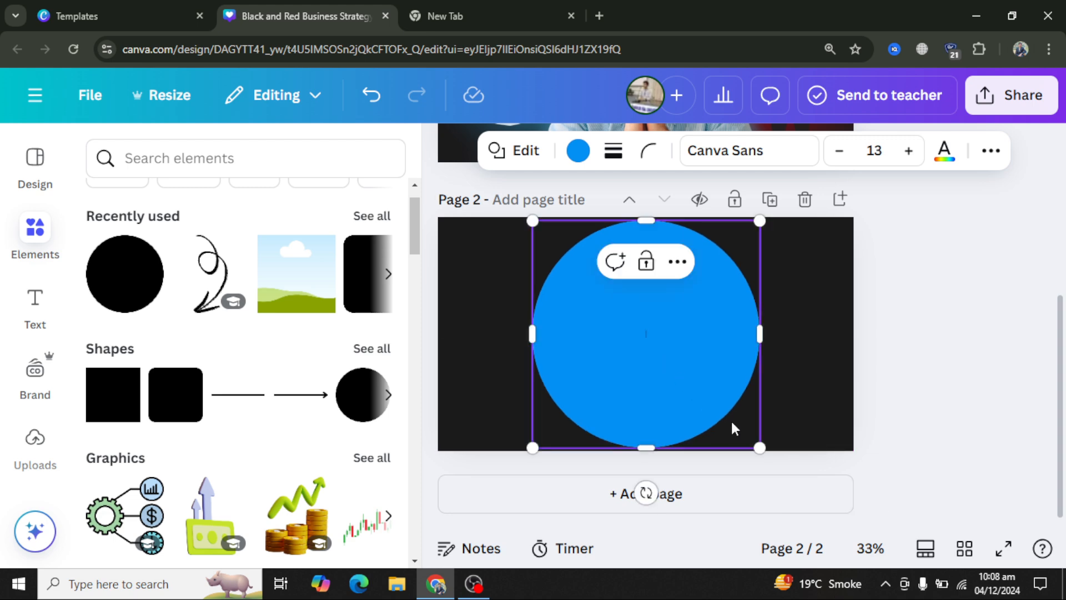
drag(752, 445, 759, 450)
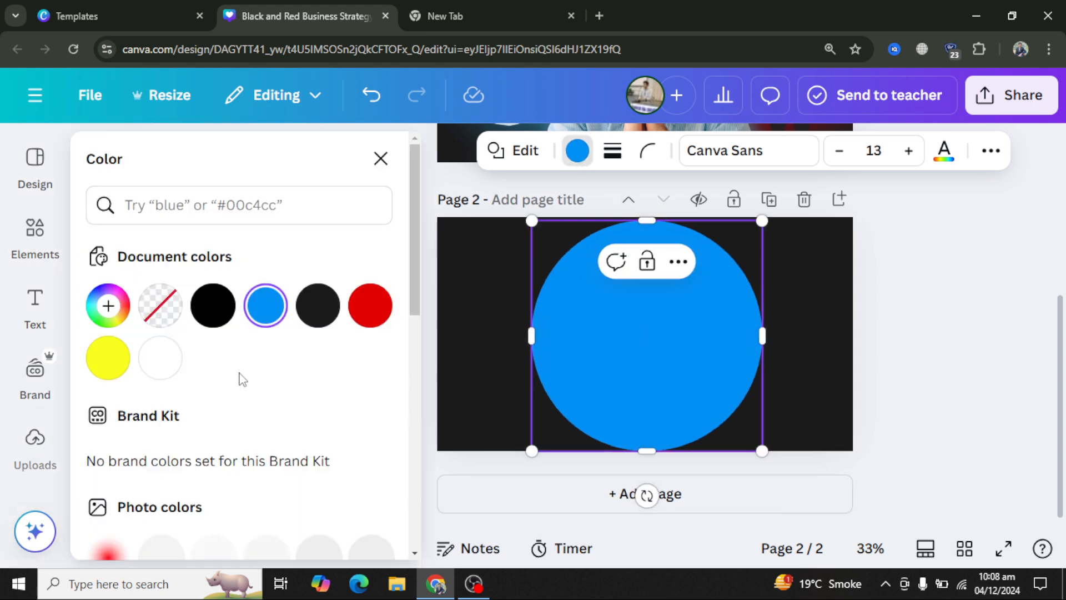
Recolor the circle with the light orange-brown tone from the portrait's photo colors and deselect it
scroll(290, 352, down, 2)
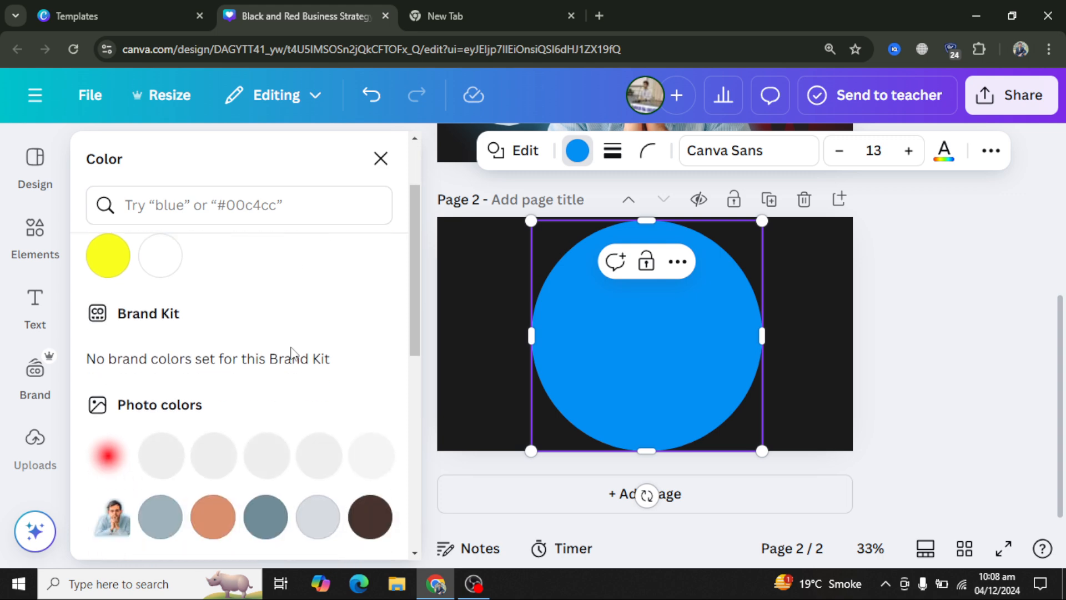
scroll(300, 333, up, 2)
scroll(300, 333, down, 3)
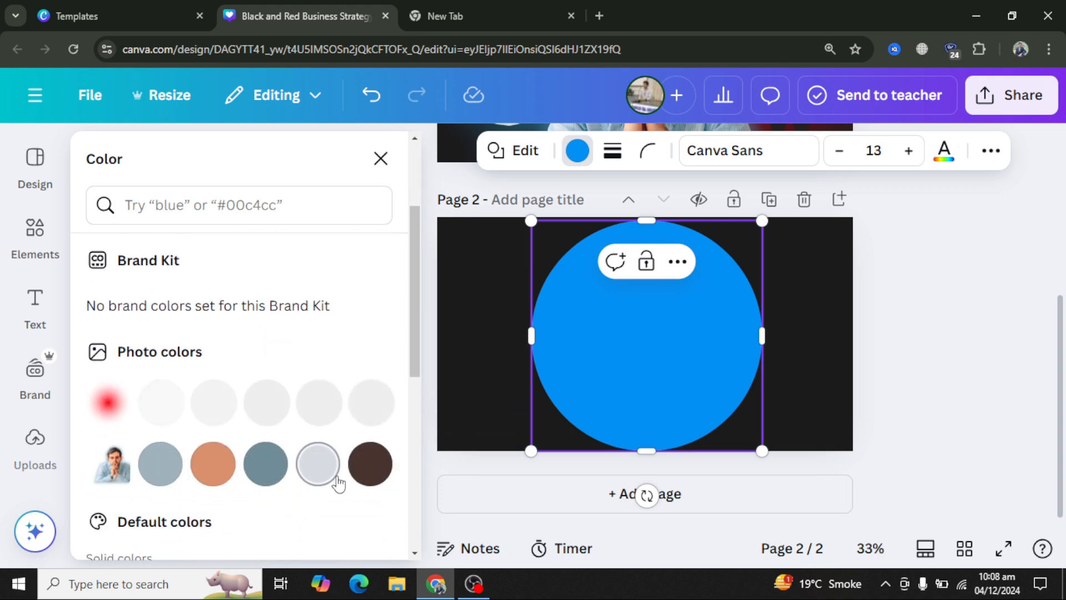
click(369, 463)
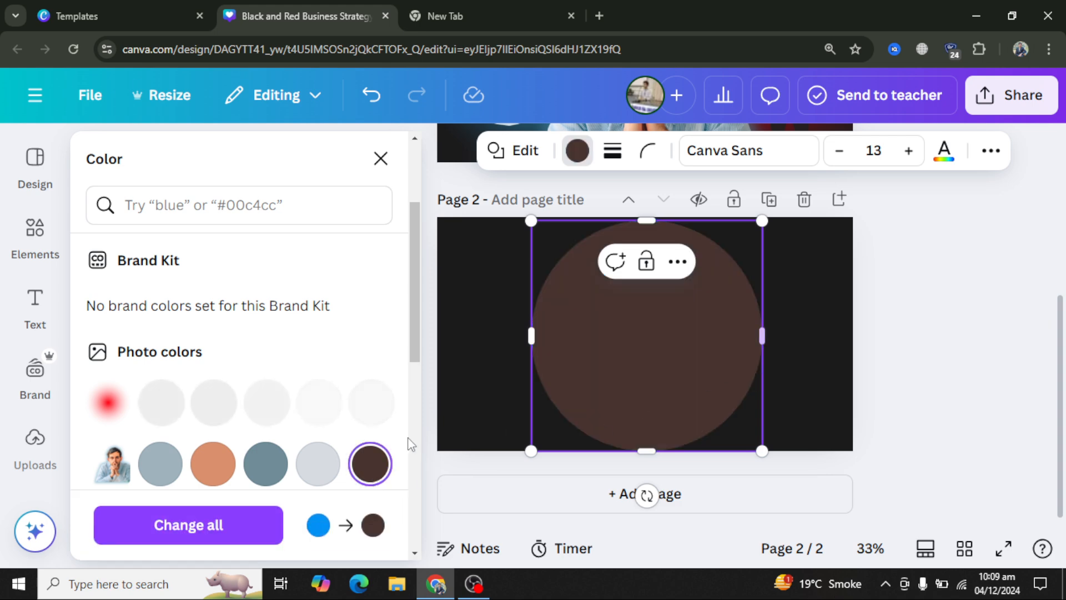
click(214, 464)
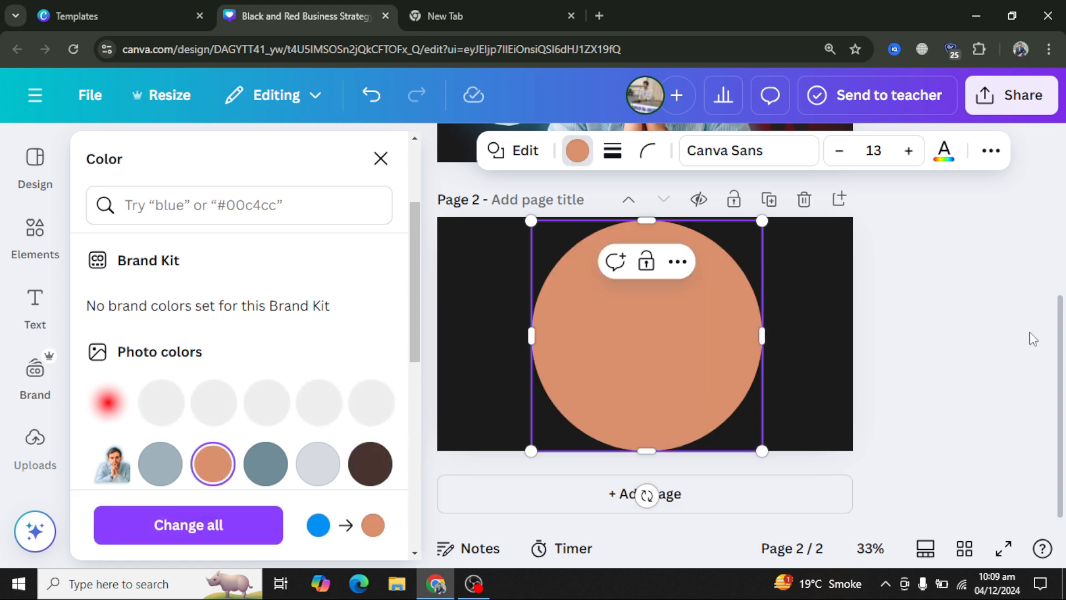
click(996, 322)
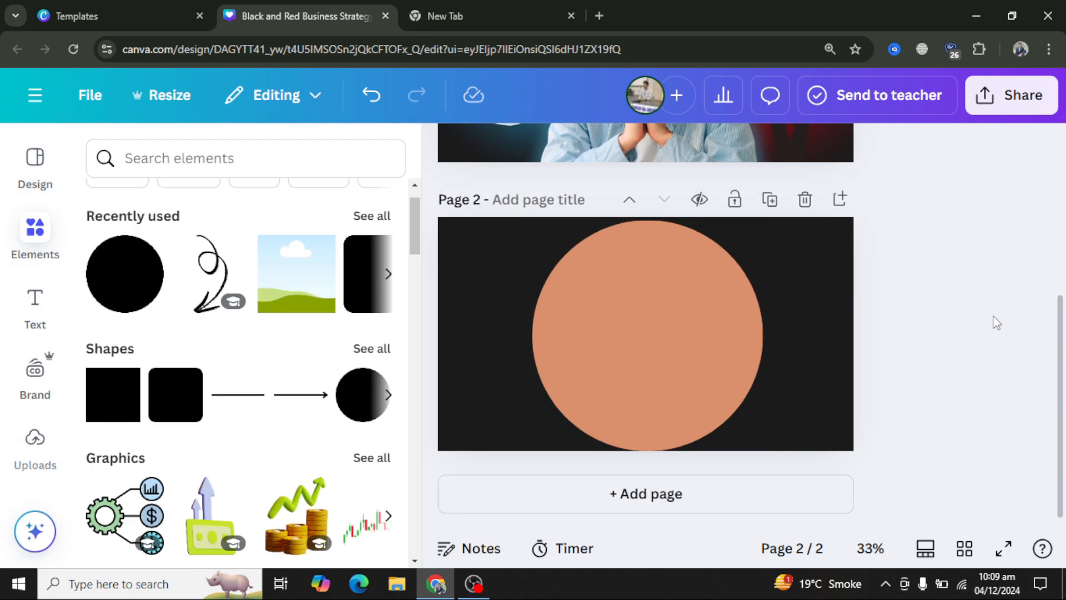
Add a heading reading "CK CODING" on the circle, enlarge it and place it slightly above the circle's centre
click(34, 233)
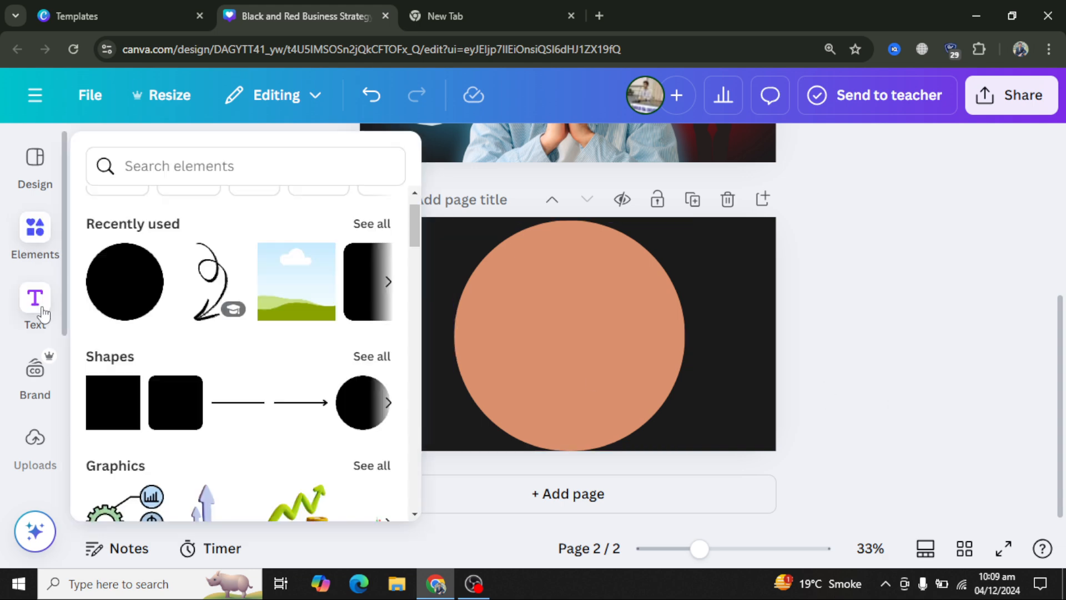
click(35, 303)
click(147, 373)
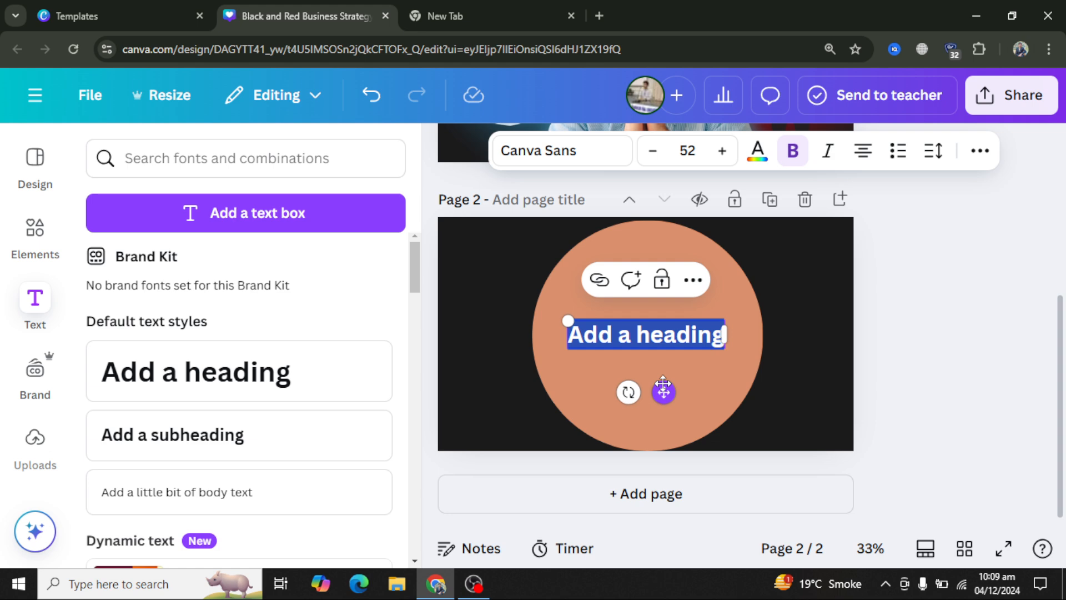
text(CK)
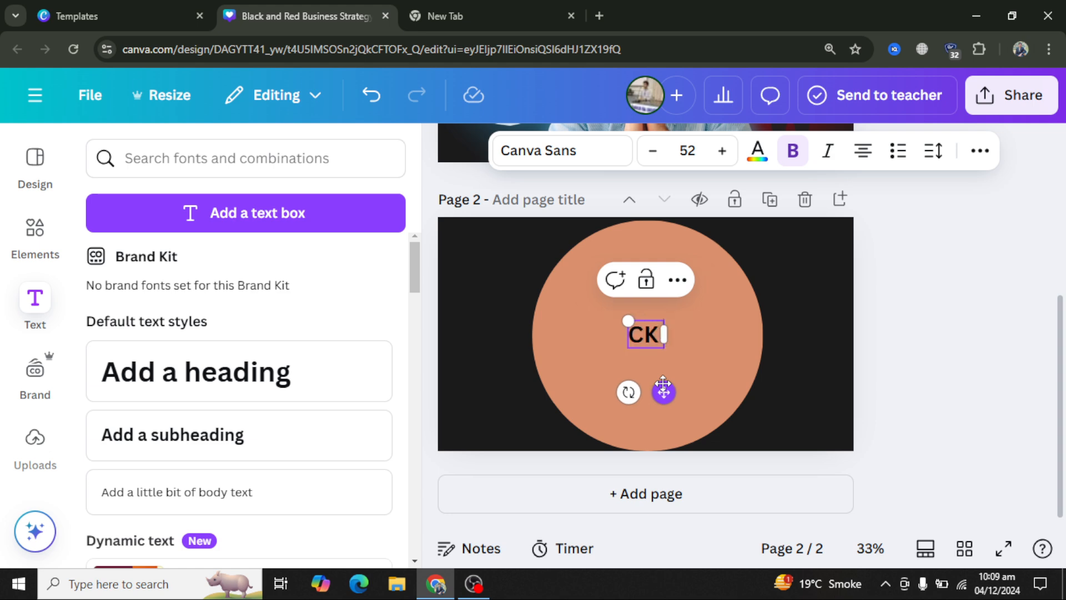
text( CODING)
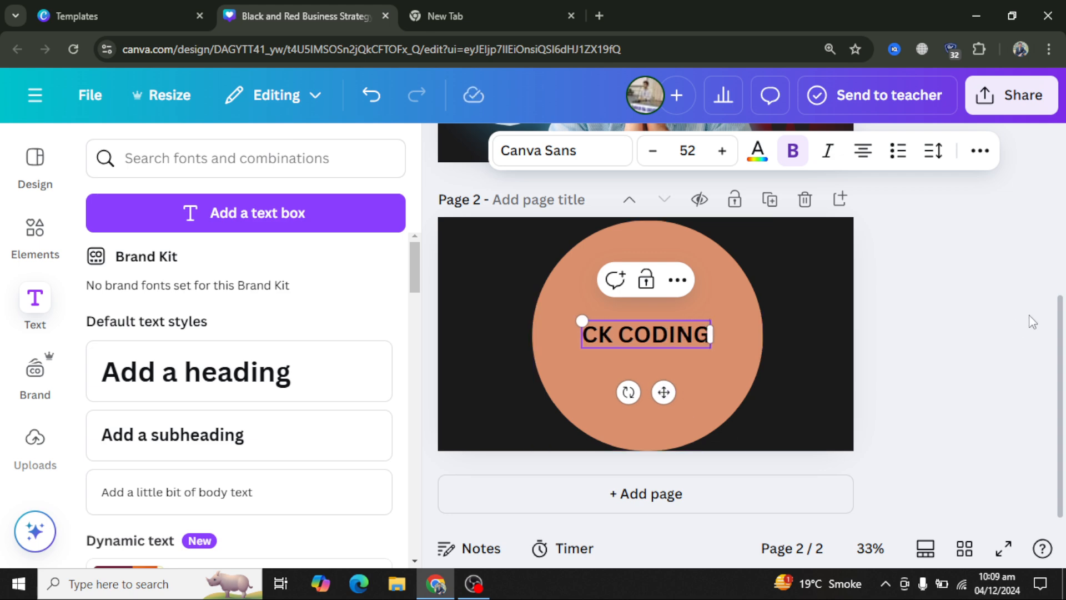
click(926, 364)
mouse_move(678, 336)
mouse_down()
mouse_move(737, 347)
mouse_move(684, 333)
mouse_up()
click(908, 348)
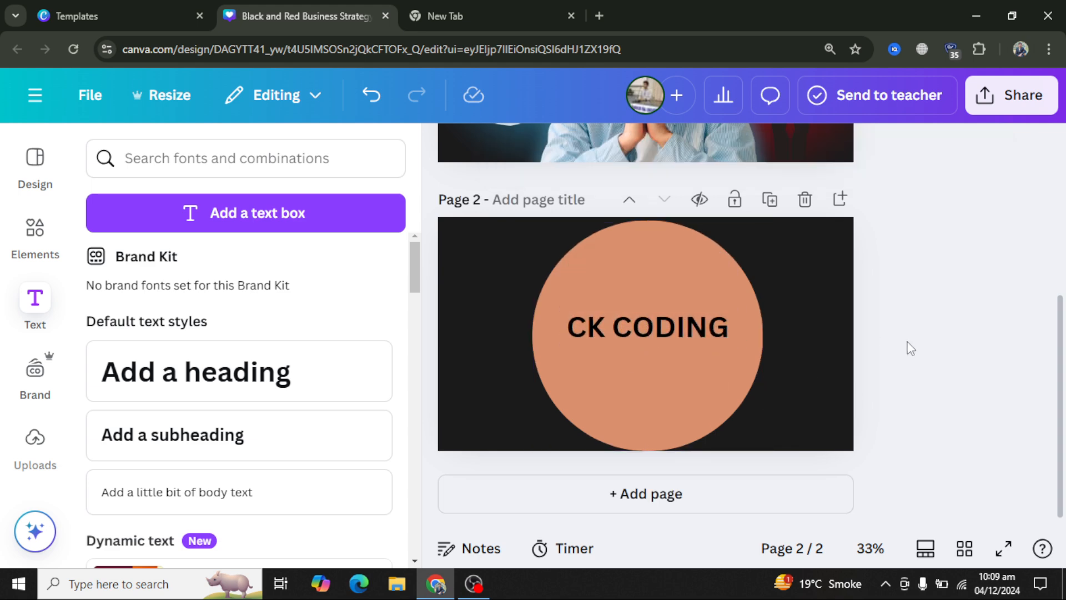
click(471, 2)
click(462, 43)
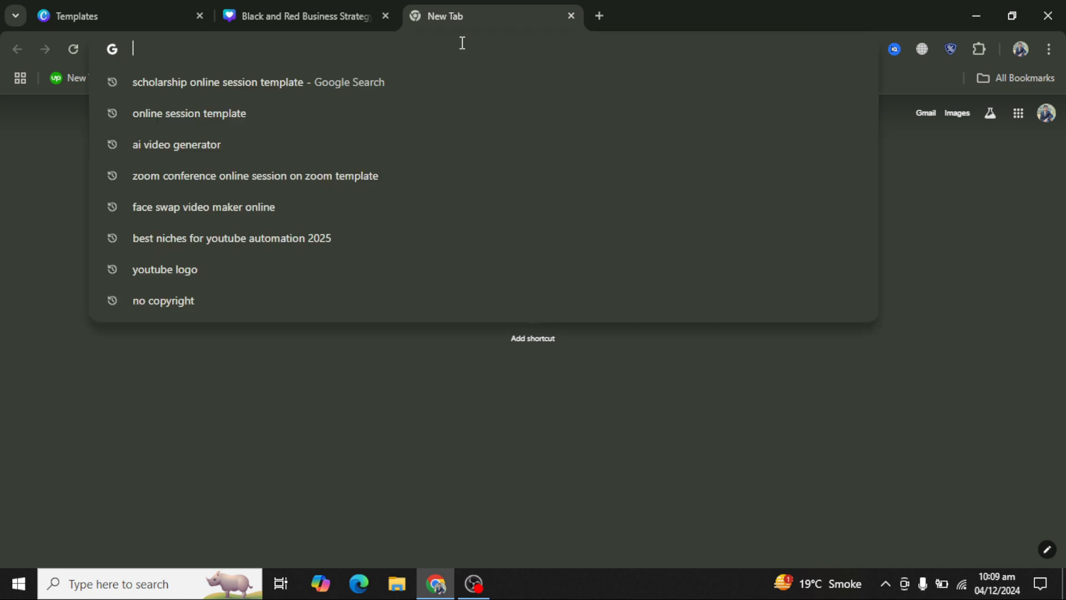
click(320, 9)
click(211, 169)
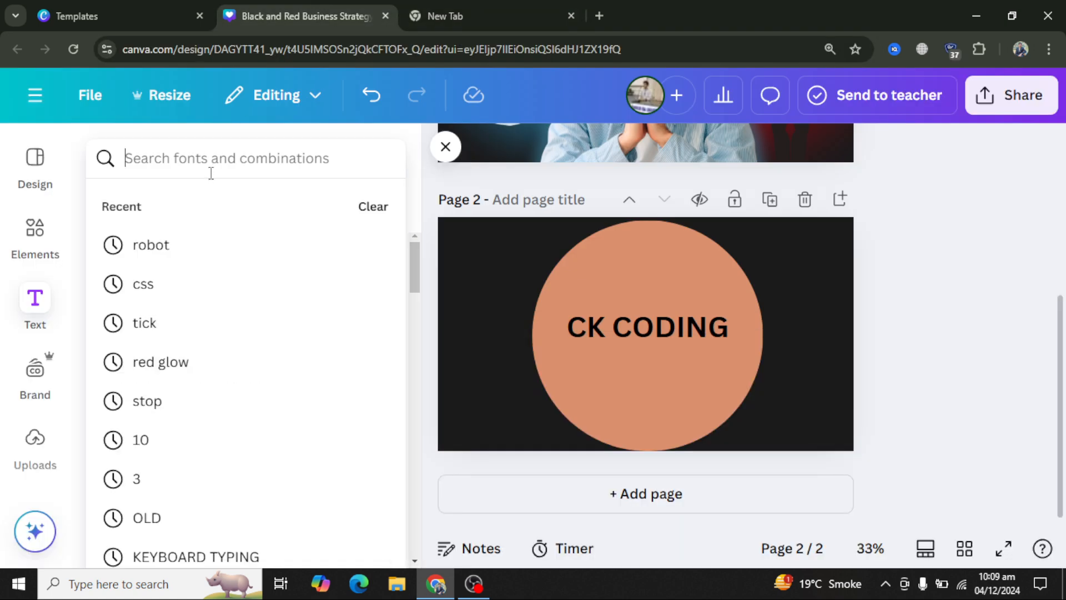
click(3, 258)
Search the elements for "open tag" and look through all the matching graphics
click(31, 257)
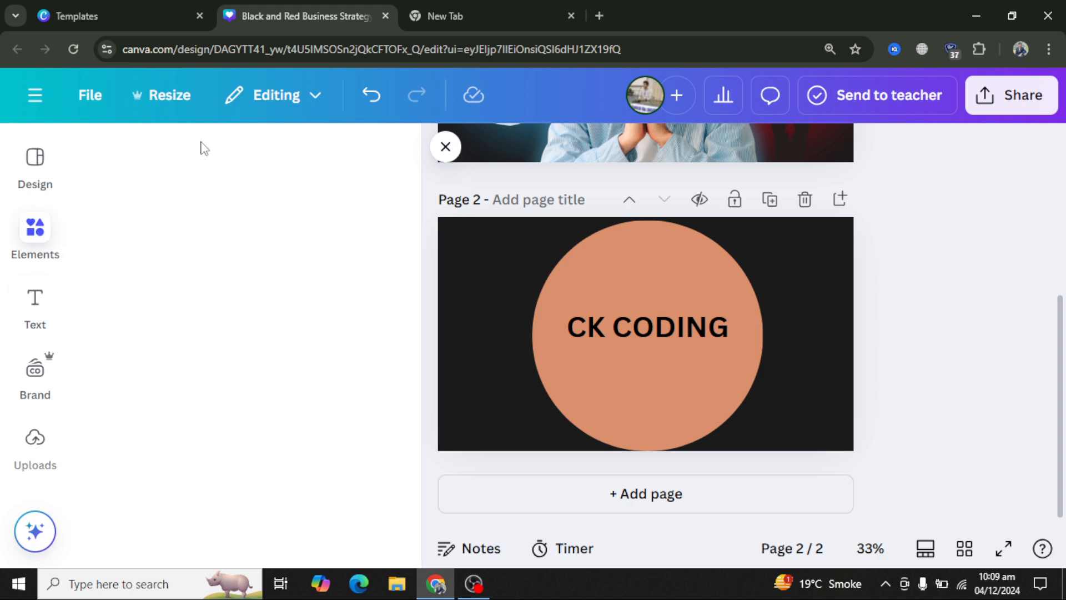
click(198, 154)
text(open )
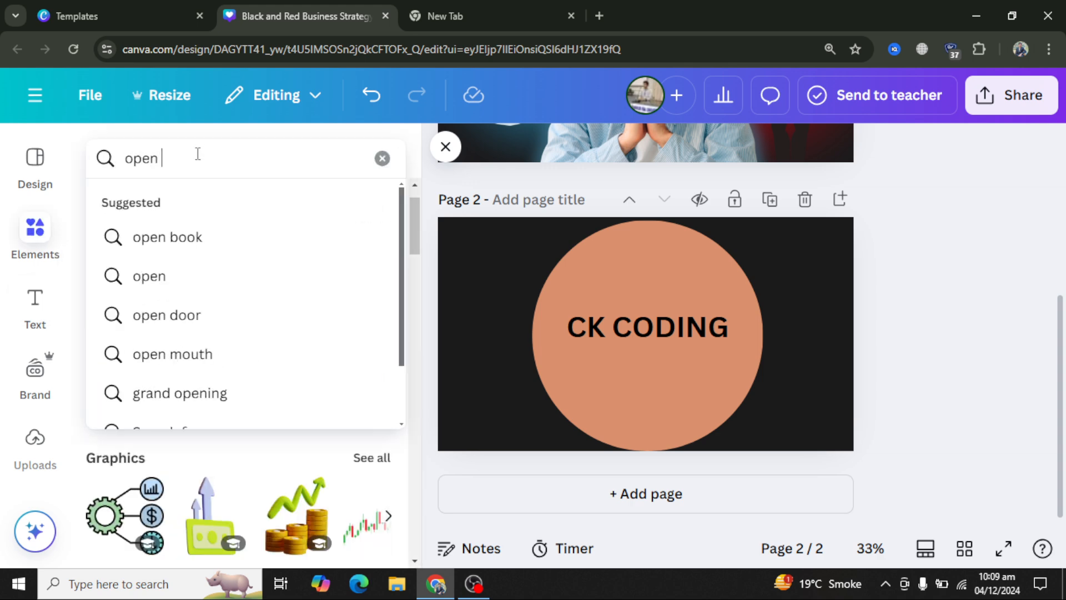
text(taf)
key(Return)
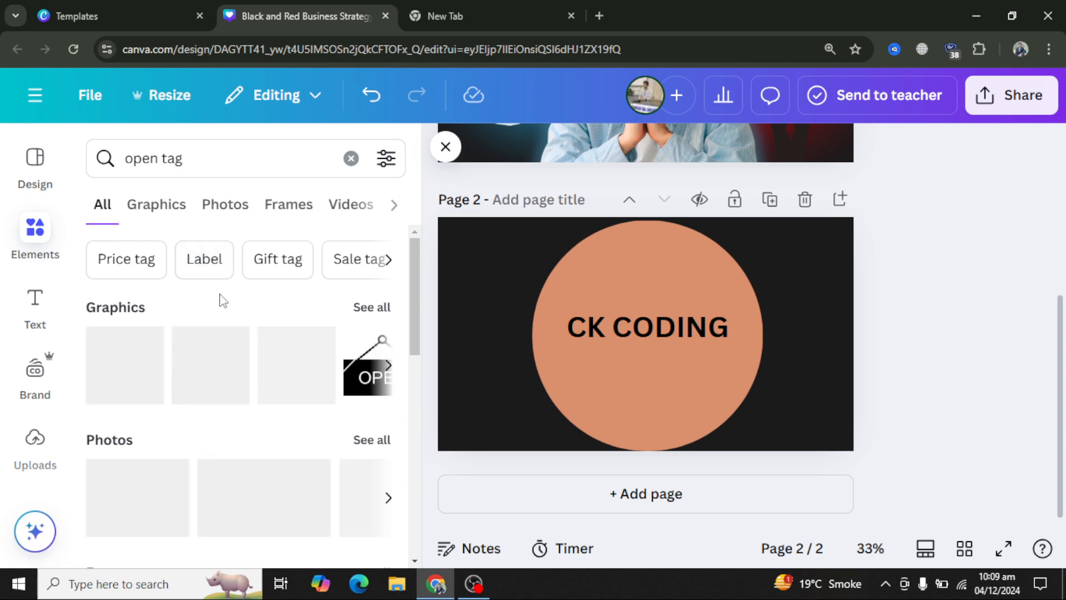
scroll(166, 391, down, 6)
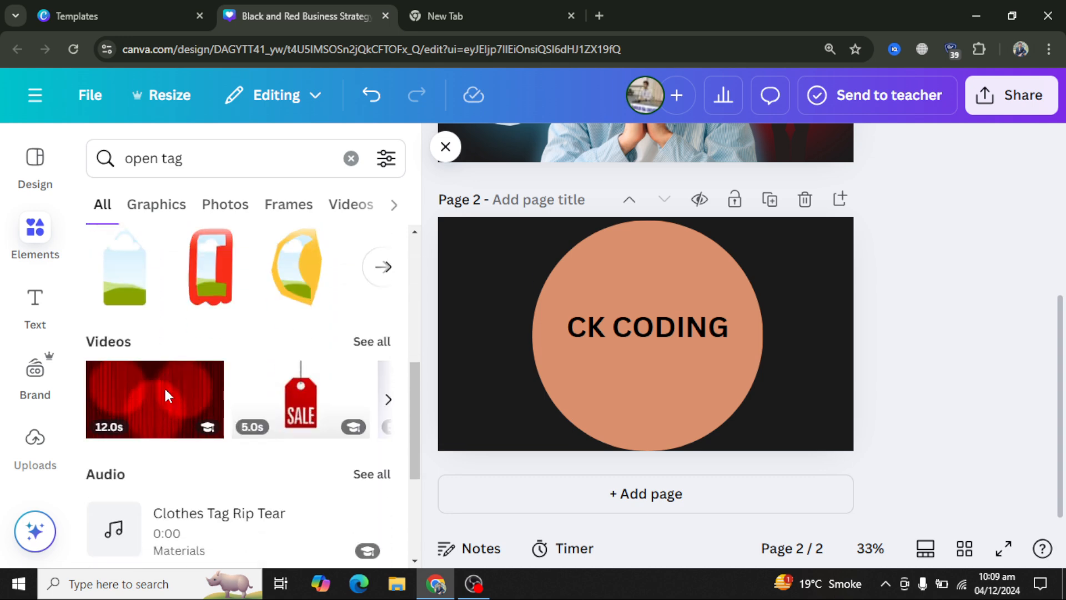
scroll(167, 394, down, 3)
scroll(226, 346, up, 10)
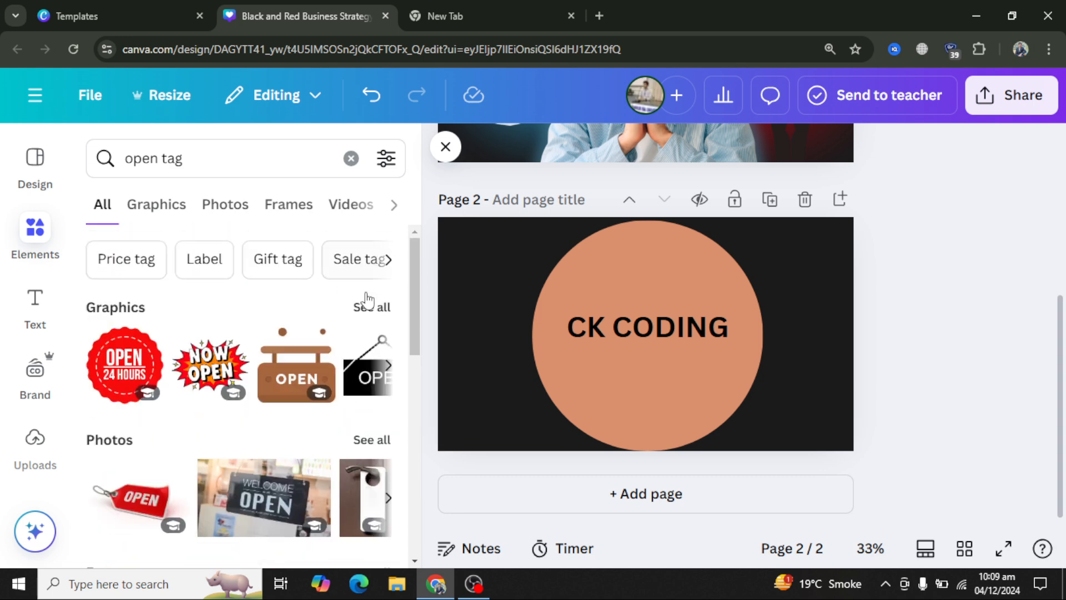
click(370, 308)
scroll(310, 317, down, 7)
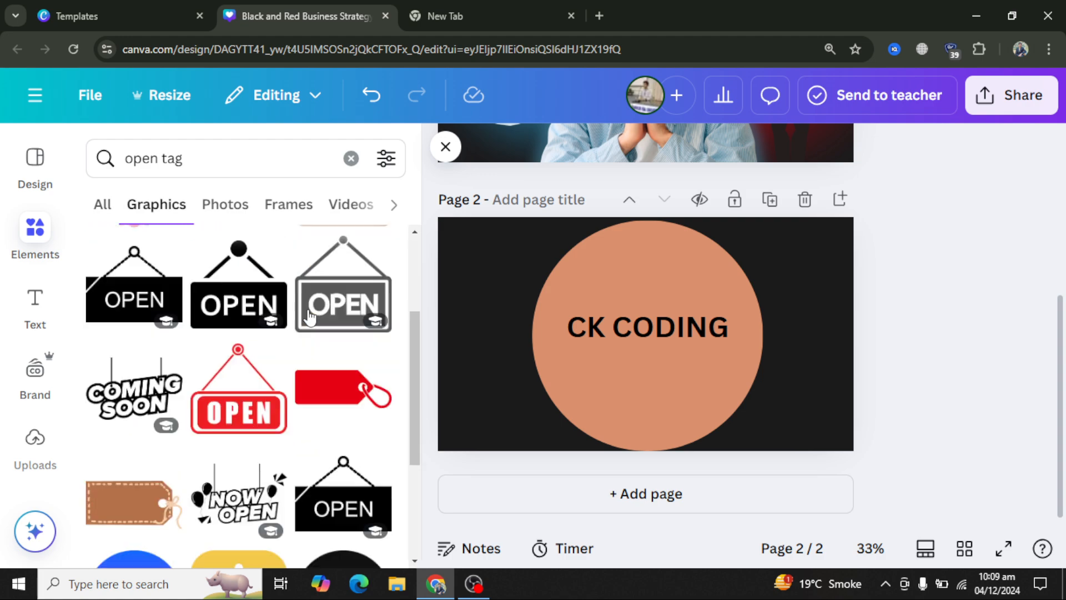
Search the graphics for "<>", add the teal angle brackets to page 2, shrink them and place them above "CK"
click(247, 158)
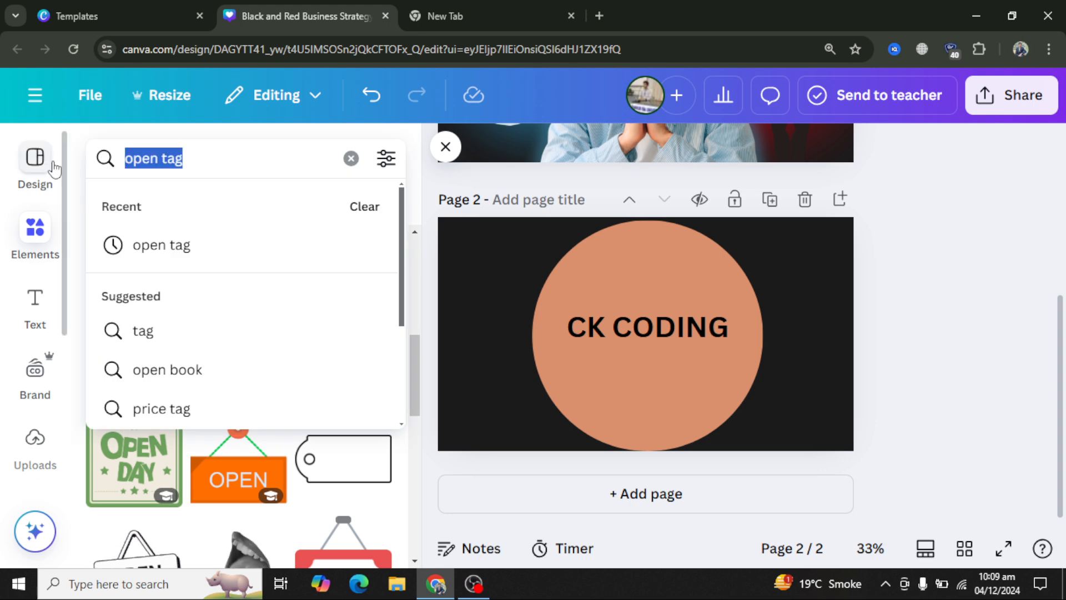
key(BackSpace)
text(<)
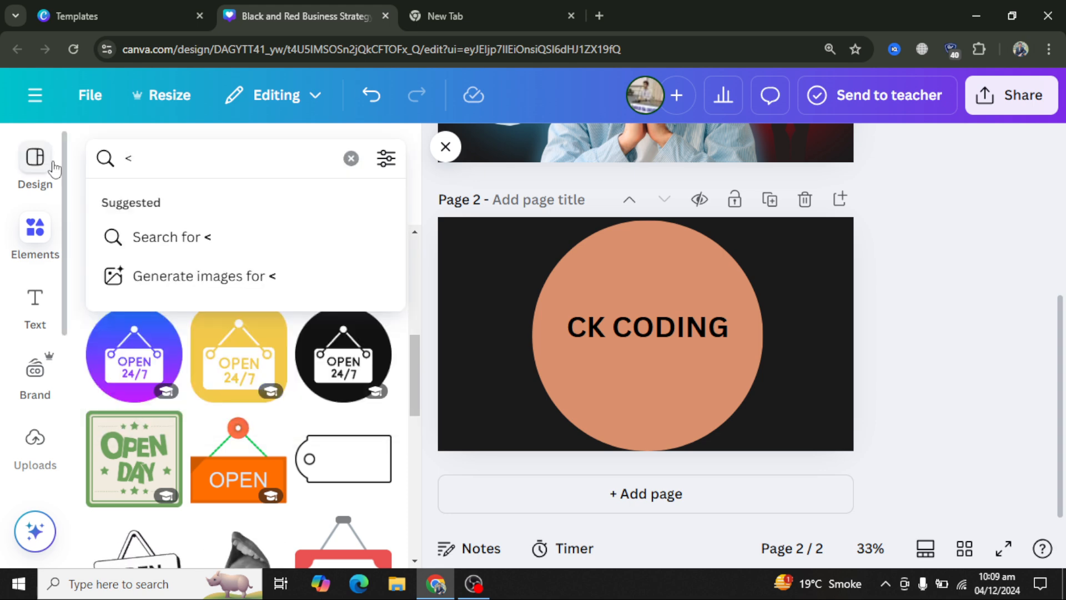
text(>)
key(Return)
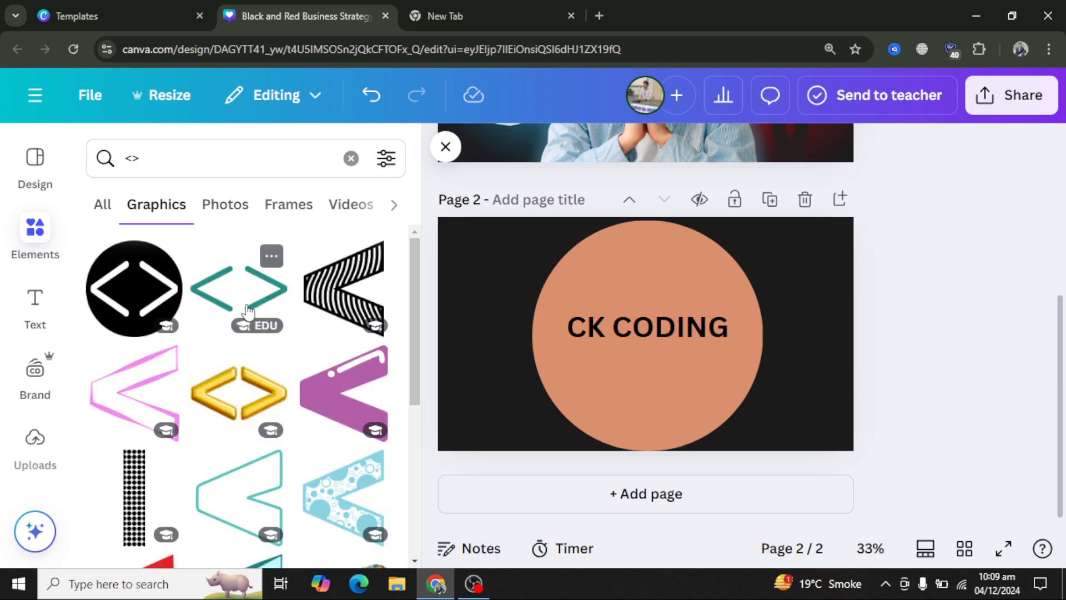
click(248, 311)
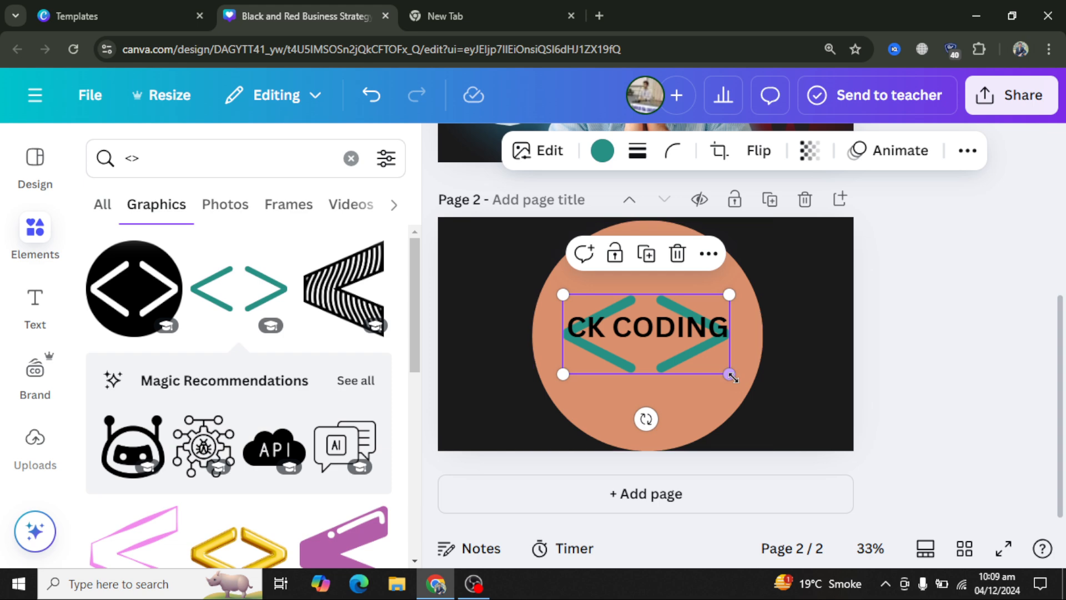
drag(730, 374, 591, 287)
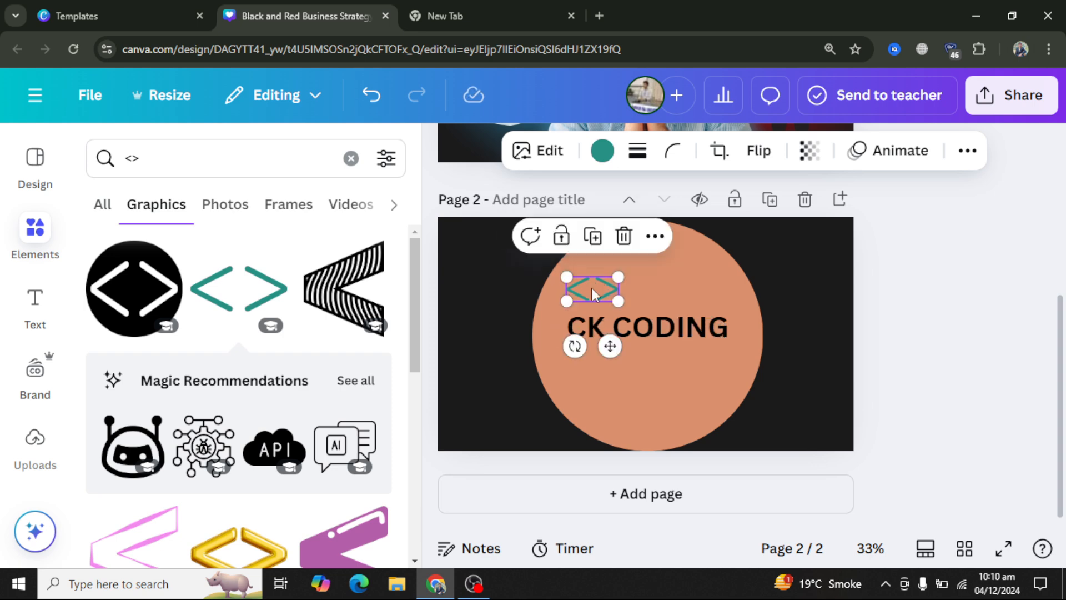
Search the elements for "</>" and show the matches from all categories
scroll(246, 353, down, 2)
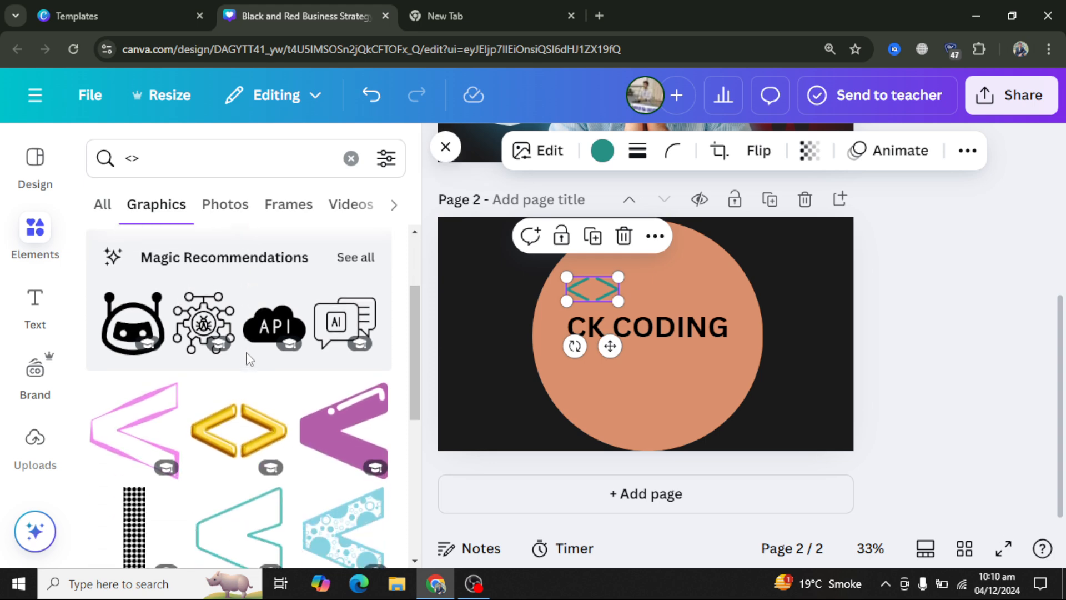
scroll(246, 353, up, 2)
click(132, 159)
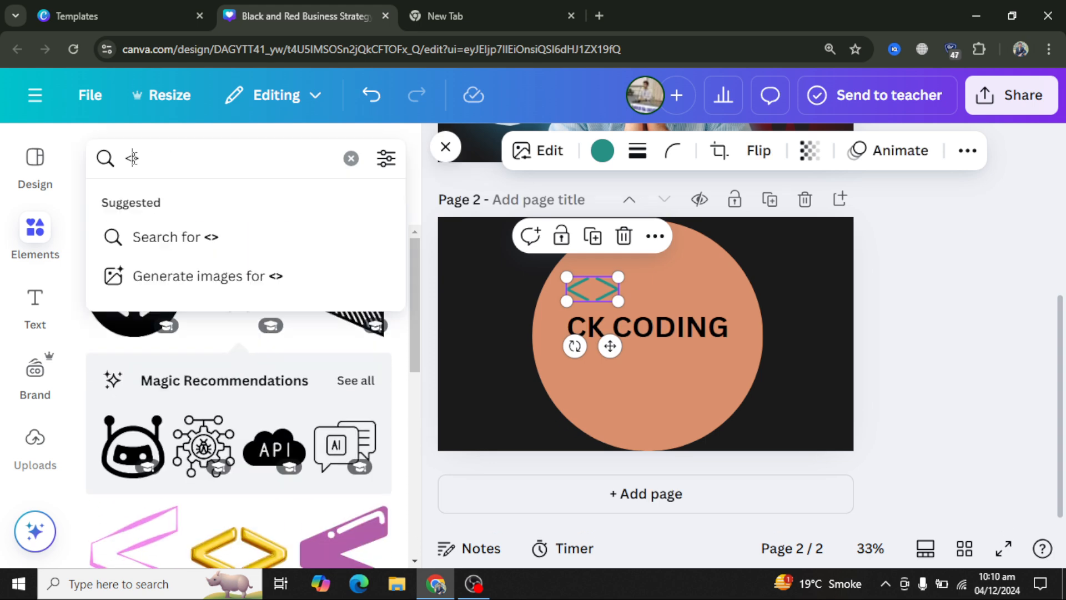
key(BackSpace)
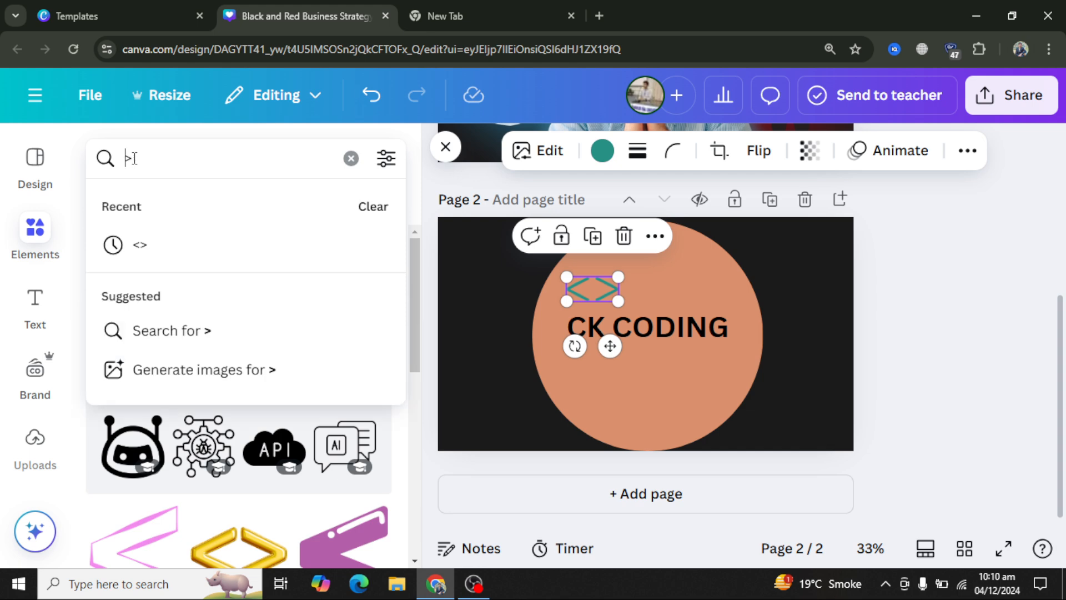
text(/)
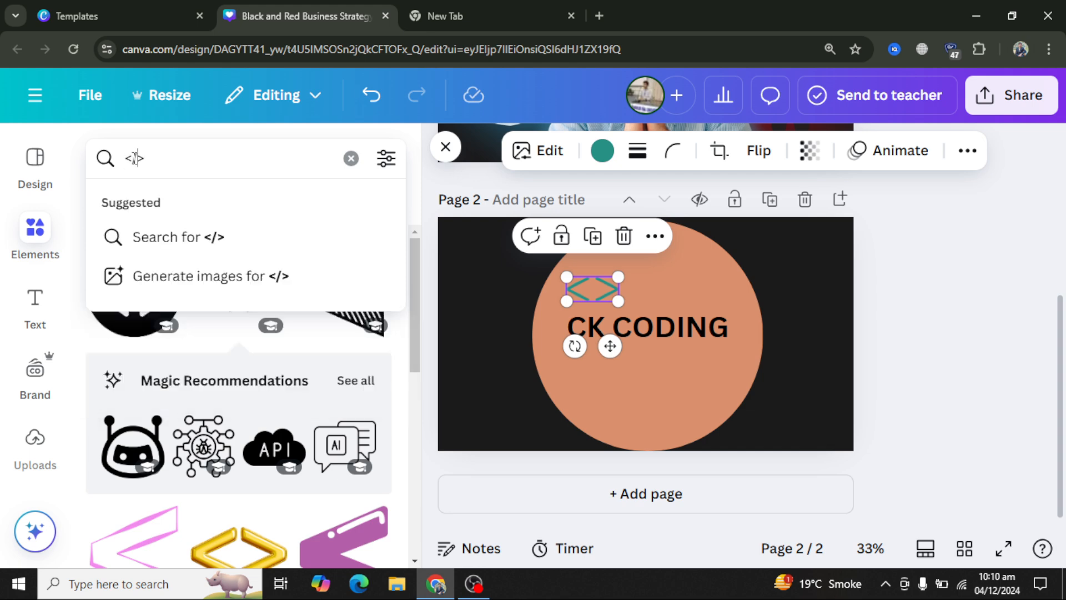
key(Return)
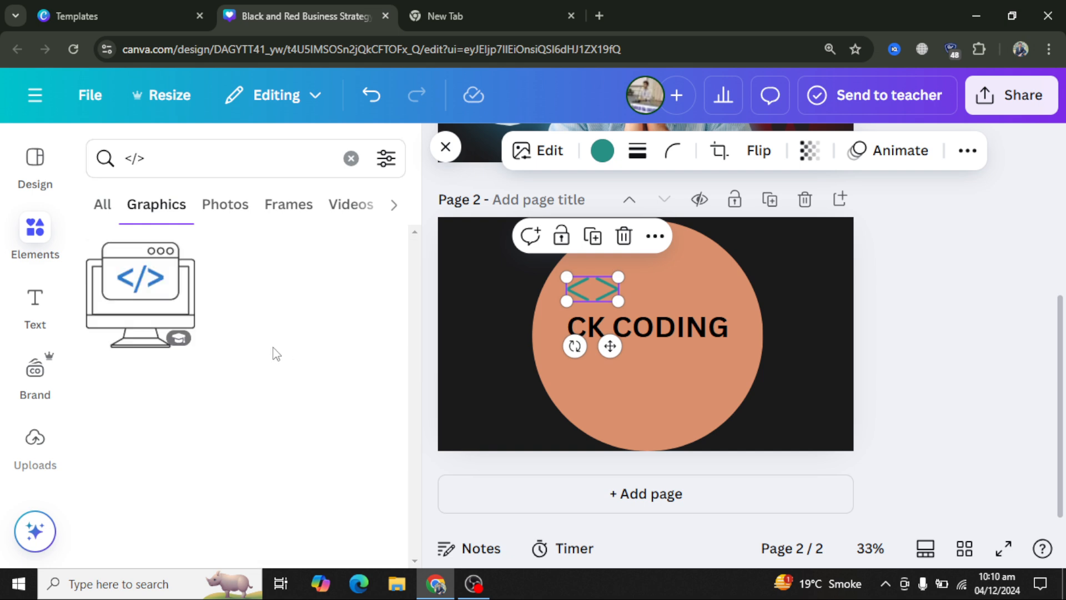
click(103, 208)
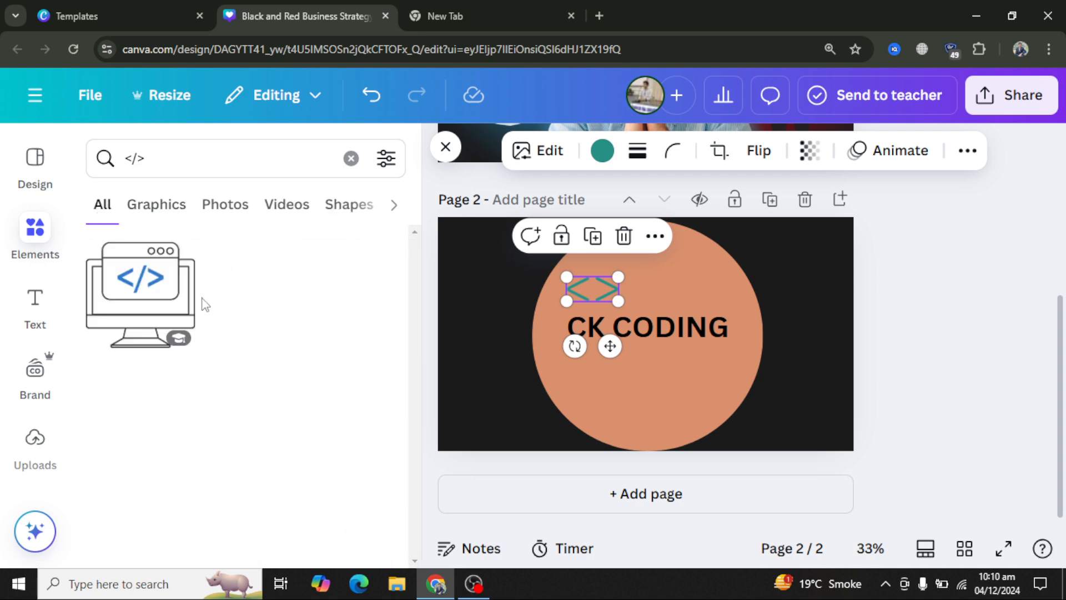
Add the computer monitor graphic with the "</>" symbol to page 2 and place it at the circle's lower right edge
click(150, 305)
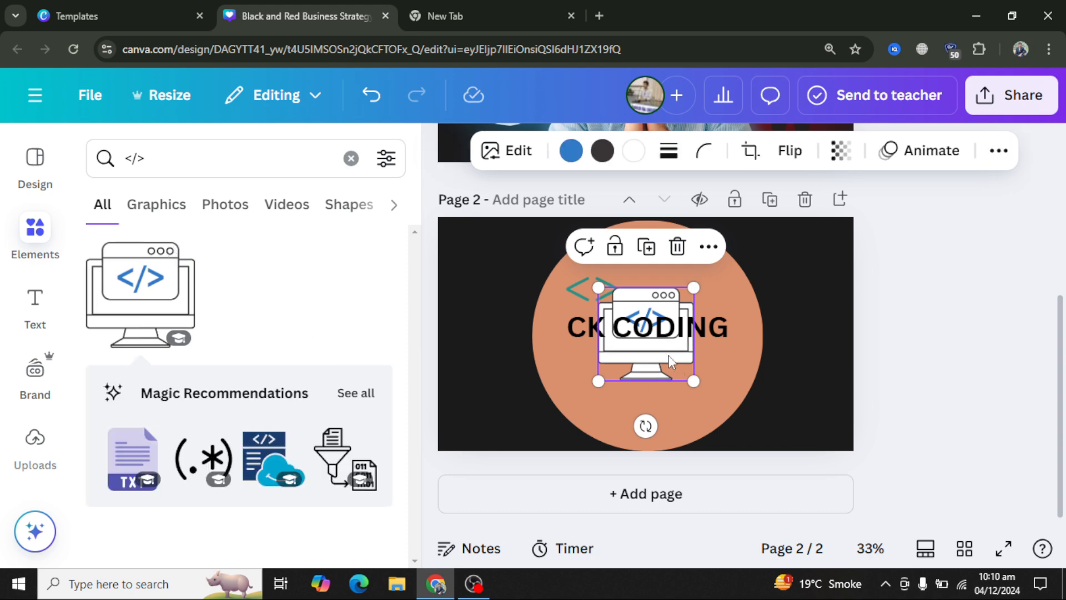
drag(672, 360, 680, 423)
drag(687, 385, 801, 391)
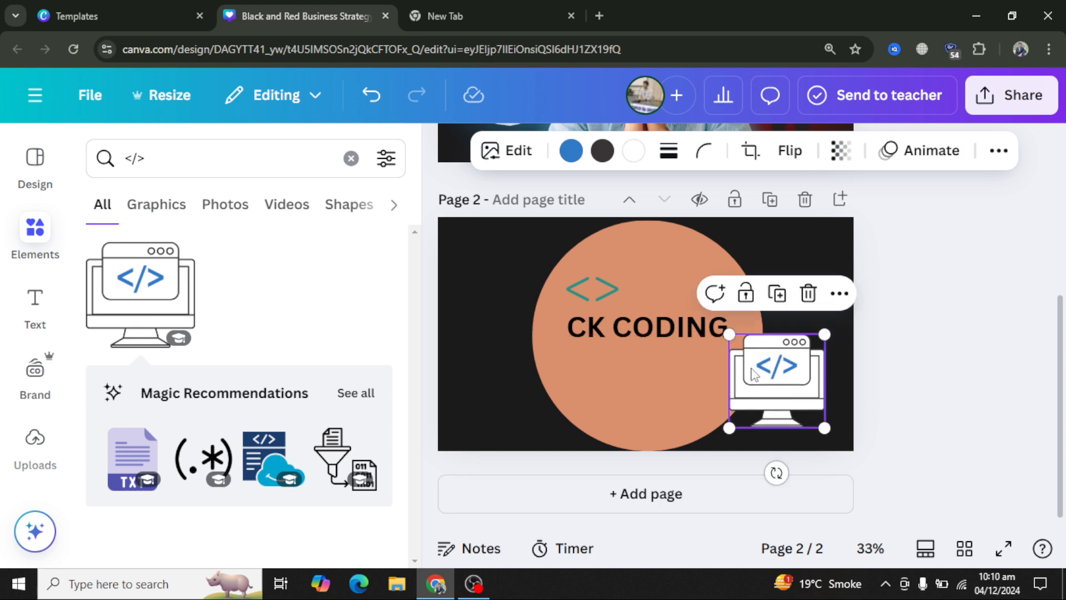
Recolor the computer graphic's dark outline and white fill with the portrait's light orange-brown tone and move it onto the circle
click(601, 151)
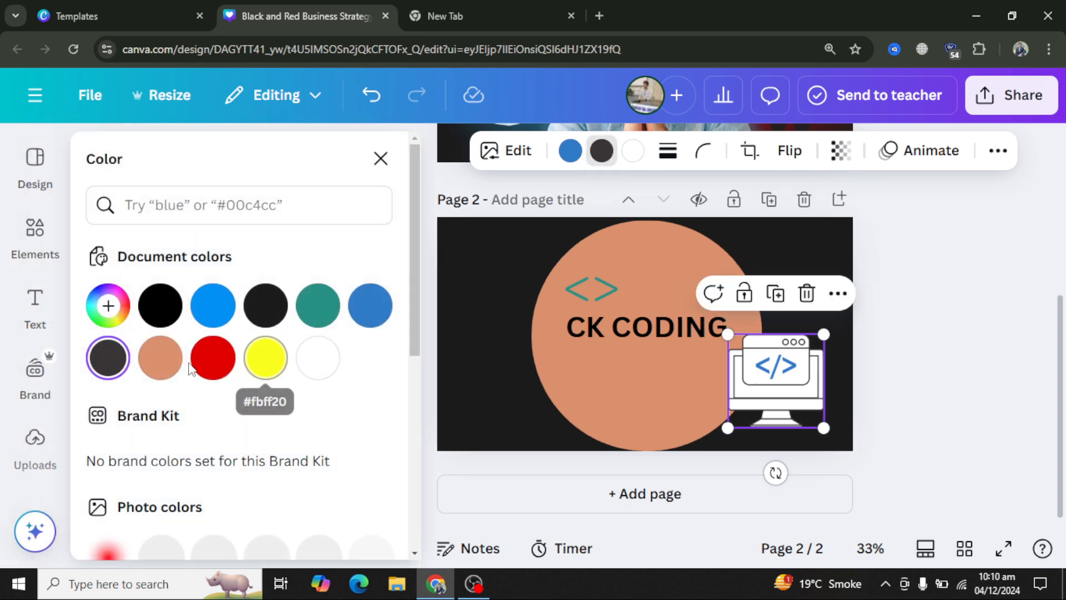
scroll(186, 361, down, 3)
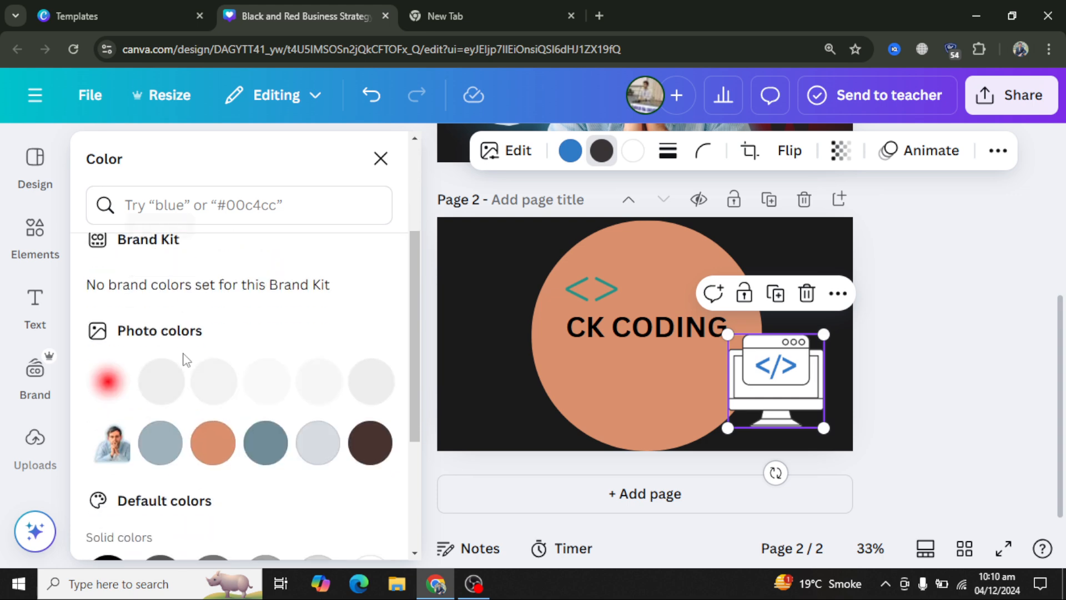
click(229, 427)
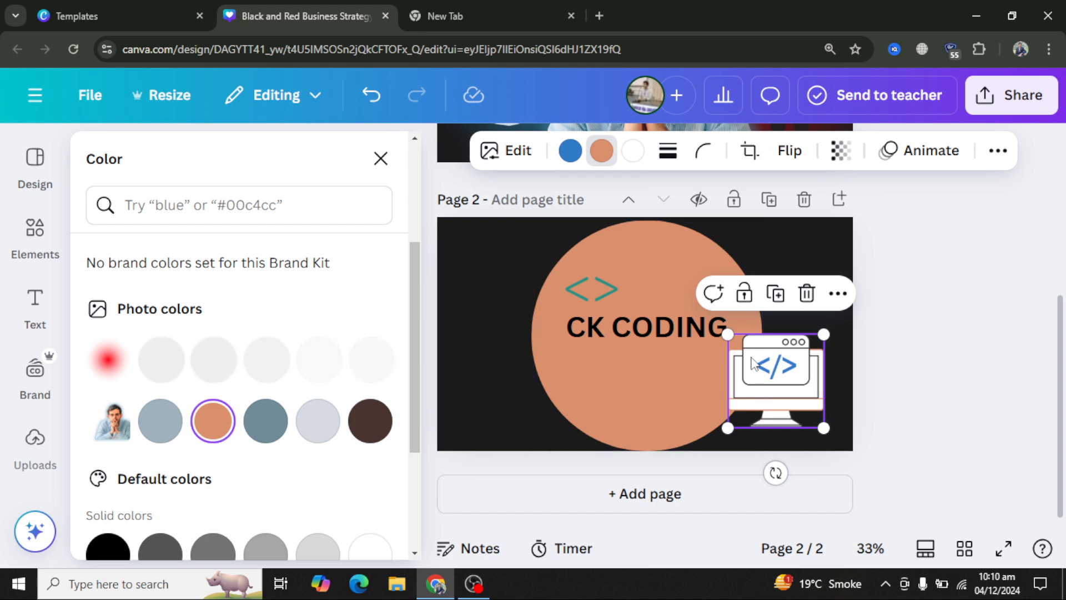
click(633, 151)
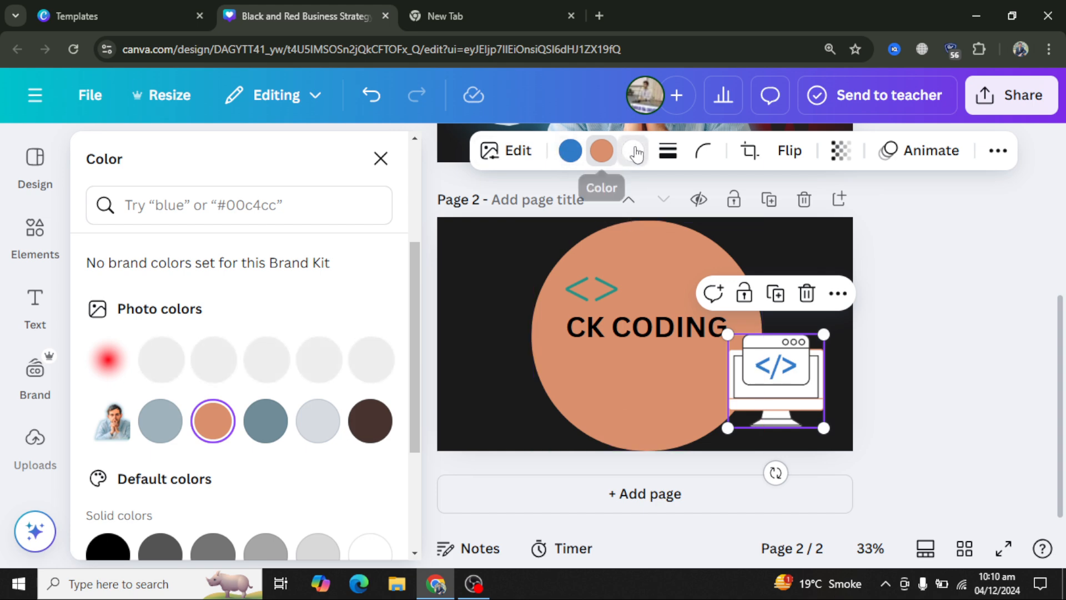
click(212, 423)
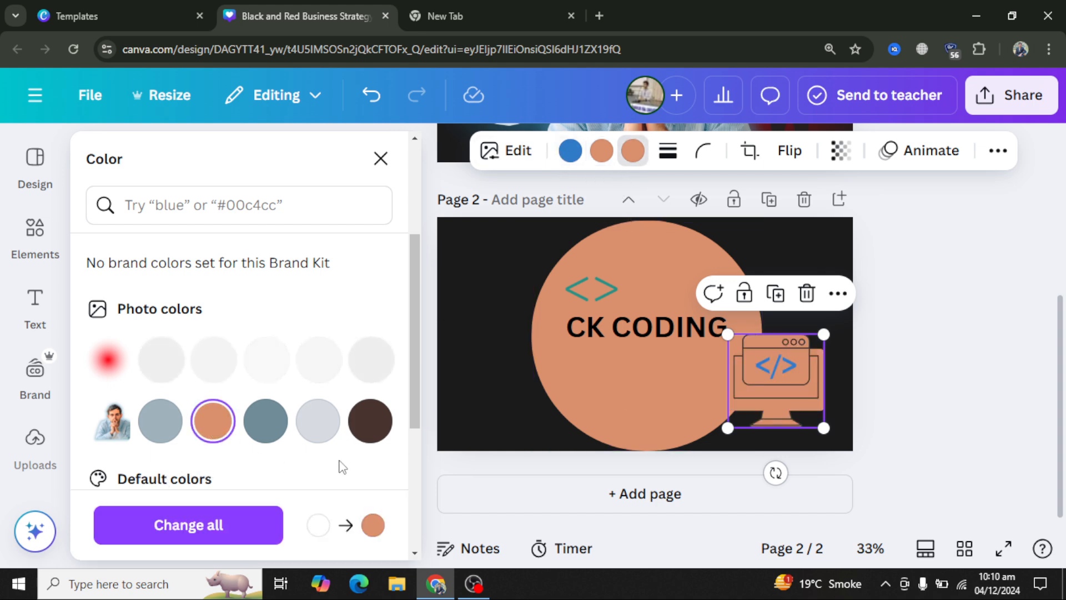
drag(767, 380, 671, 380)
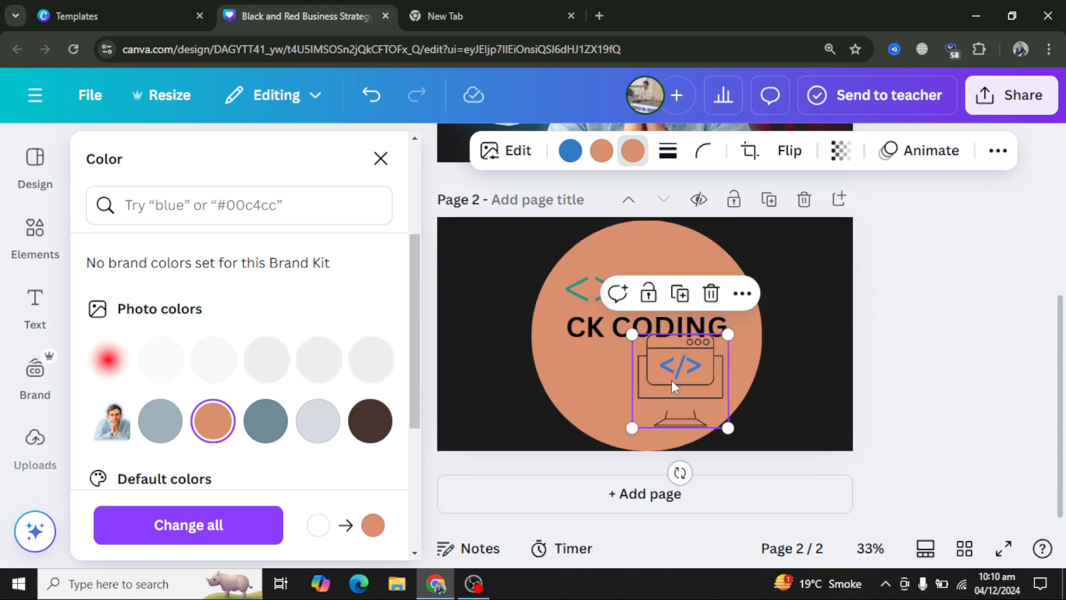
click(703, 150)
drag(603, 230, 571, 238)
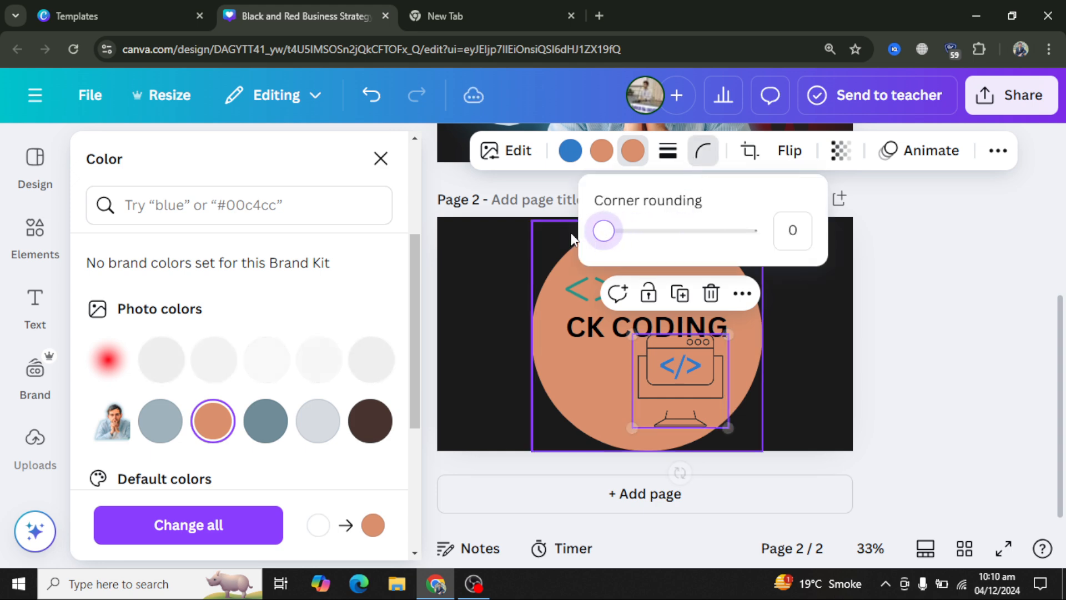
Search Google for "close tag" in the empty browser tab and return to the Canva design
click(450, 14)
click(377, 48)
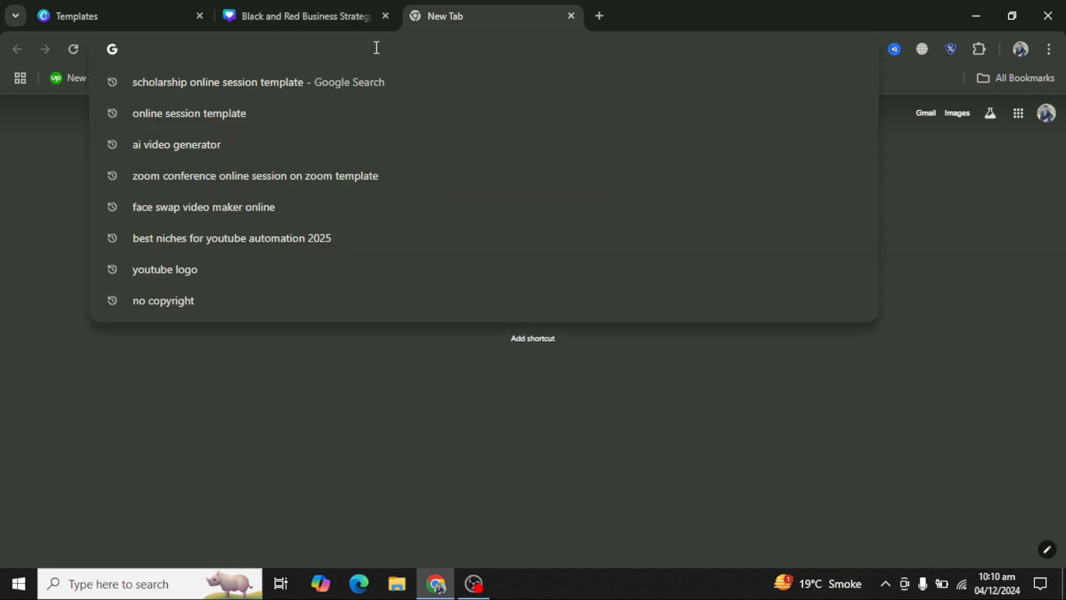
text(close )
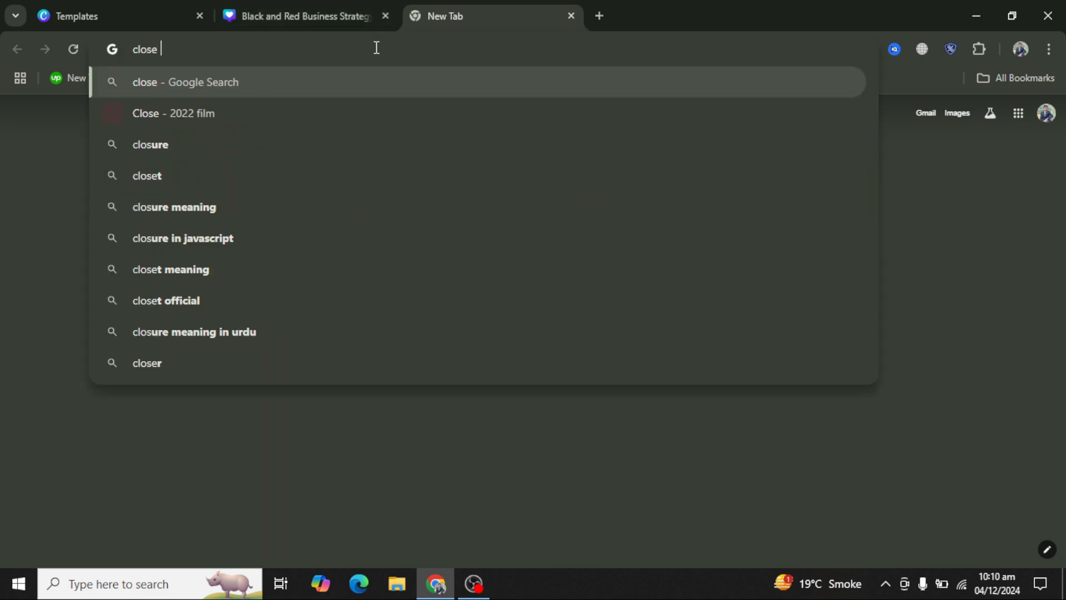
text(tag)
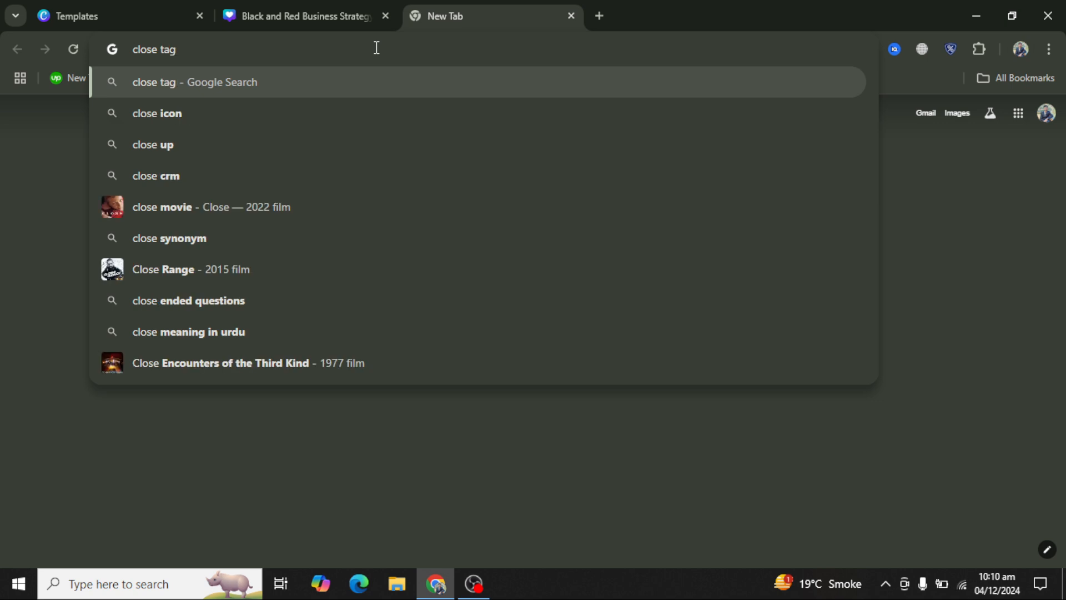
key(Return)
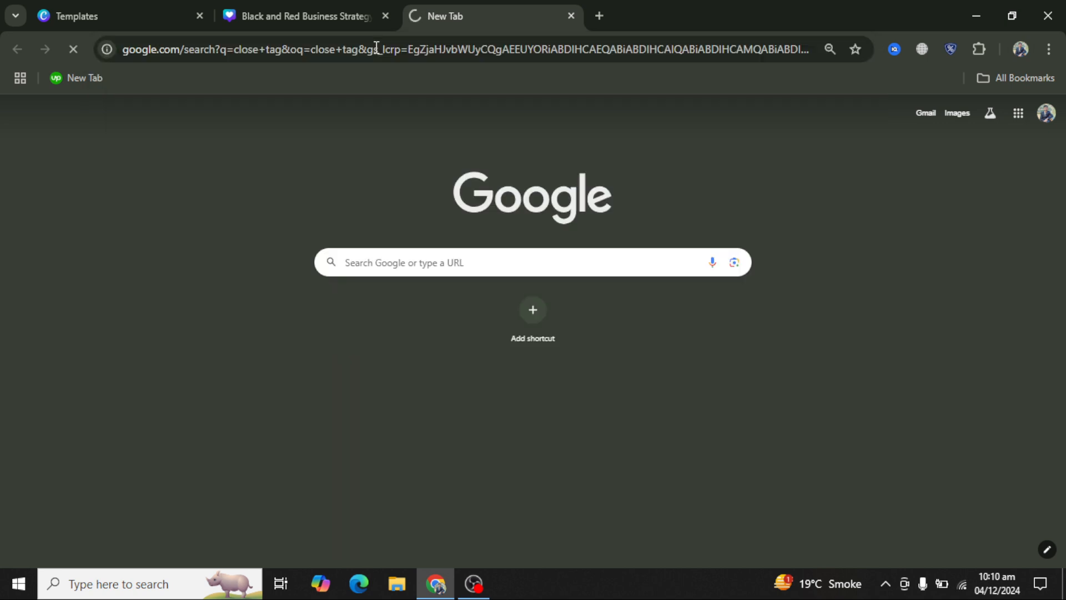
click(345, 11)
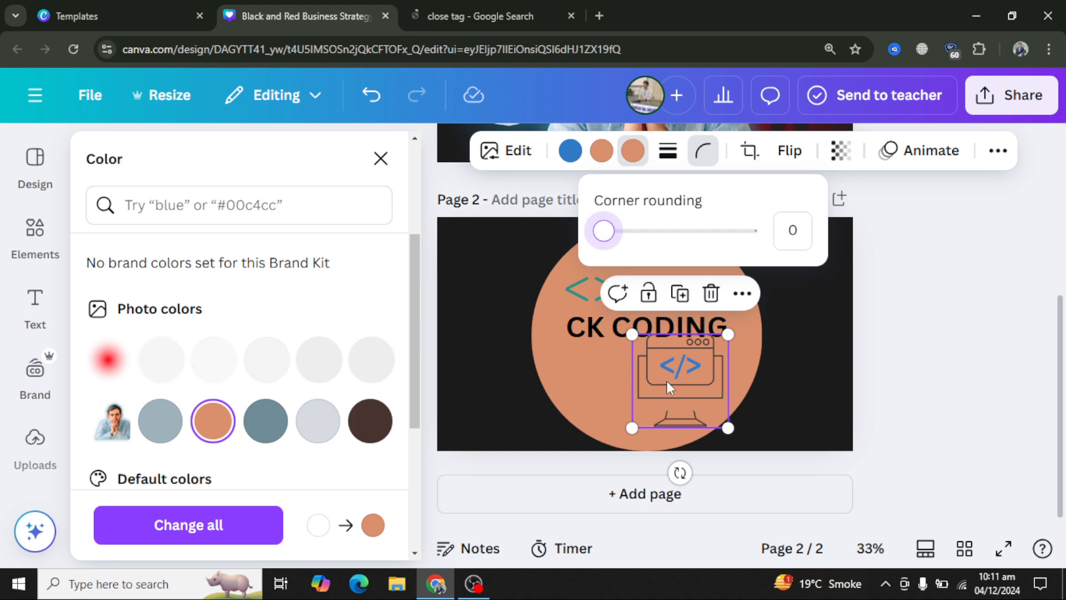
Shrink the computer graphic to about 143 by 140, place it beneath "CODING" and delete it
drag(700, 368, 680, 380)
drag(704, 437, 657, 397)
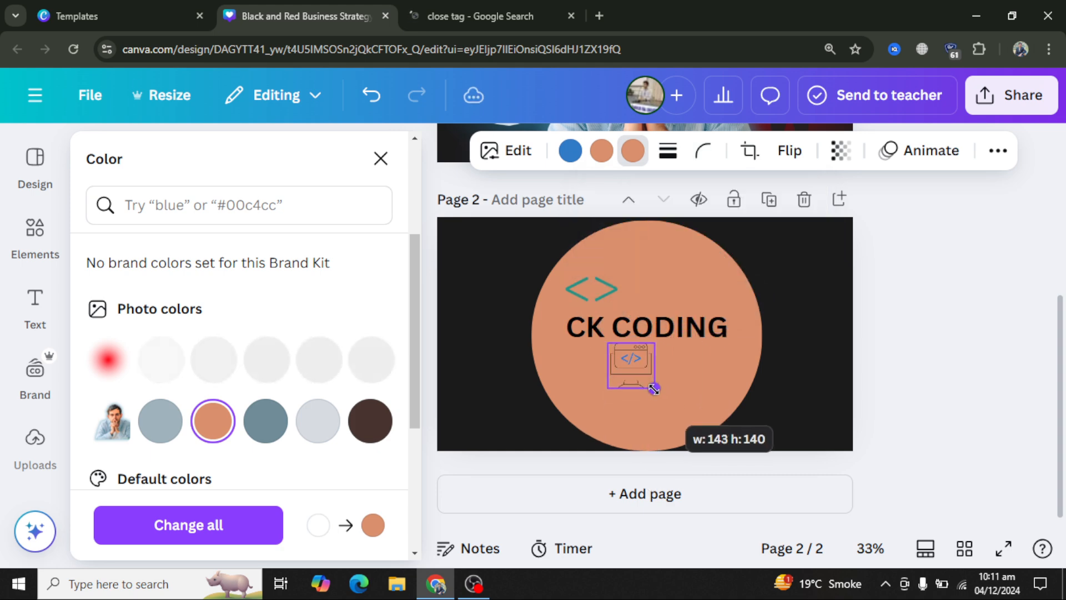
drag(640, 360, 676, 379)
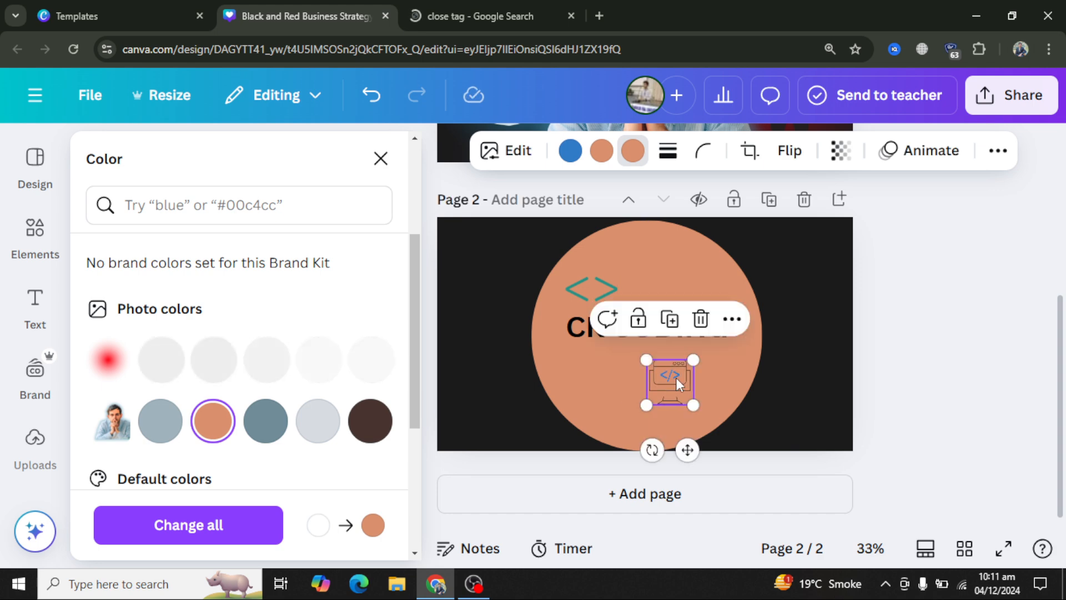
key(Delete)
click(710, 408)
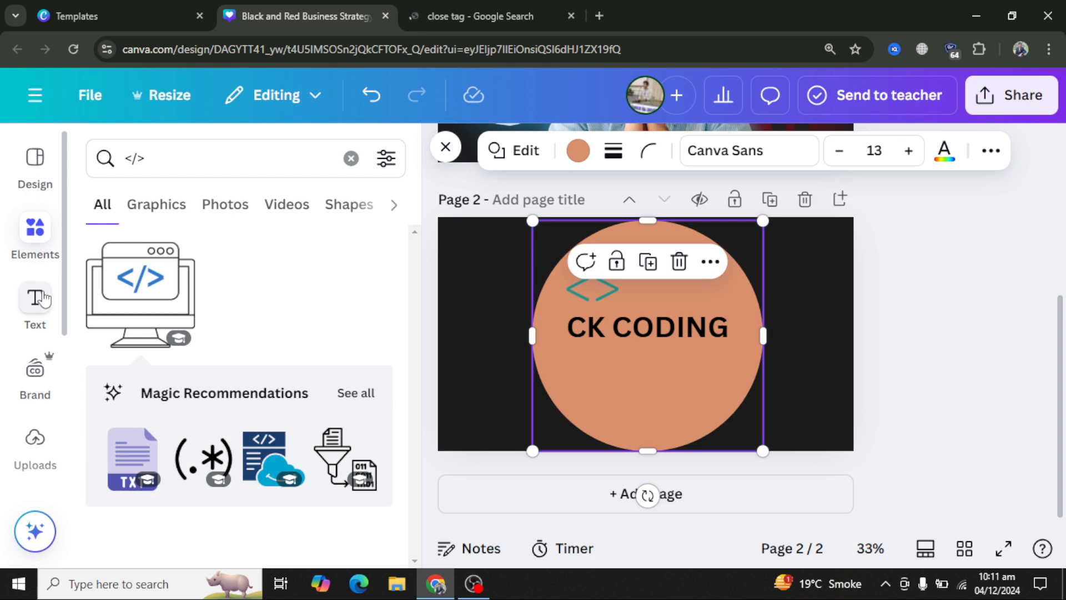
Paste a copy of the teal angle brackets, move it below "CODING" and delete the copy
click(58, 316)
click(599, 295)
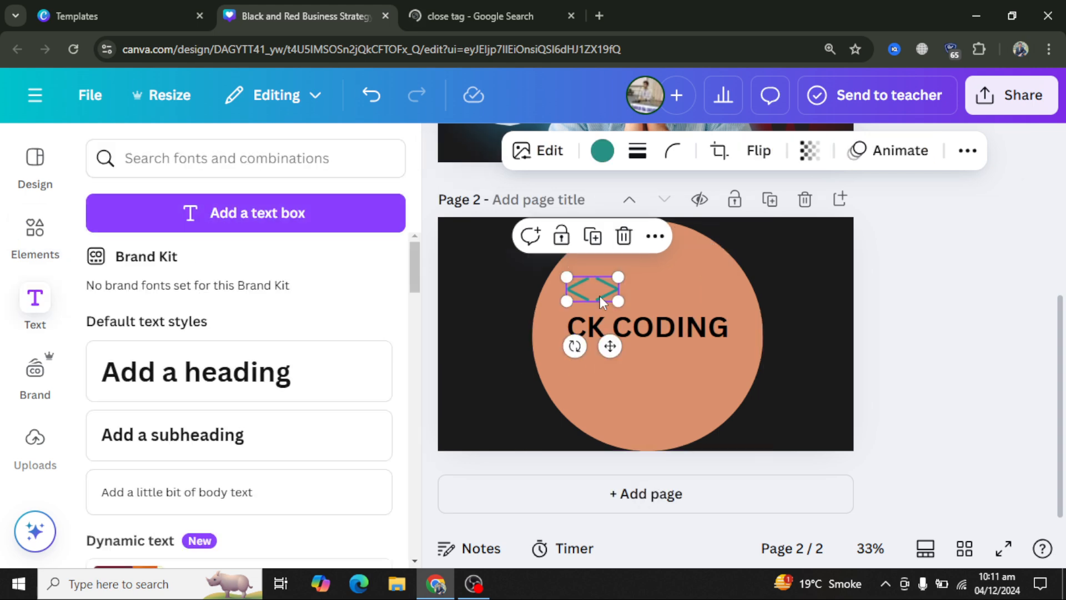
click(667, 427)
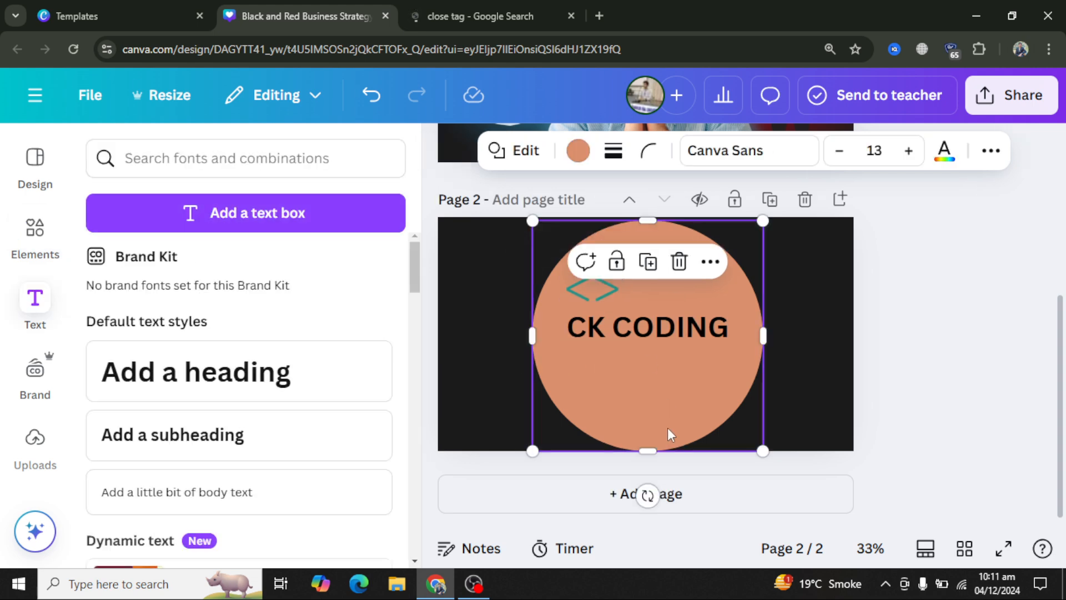
key(ctrl+v)
drag(614, 295, 673, 362)
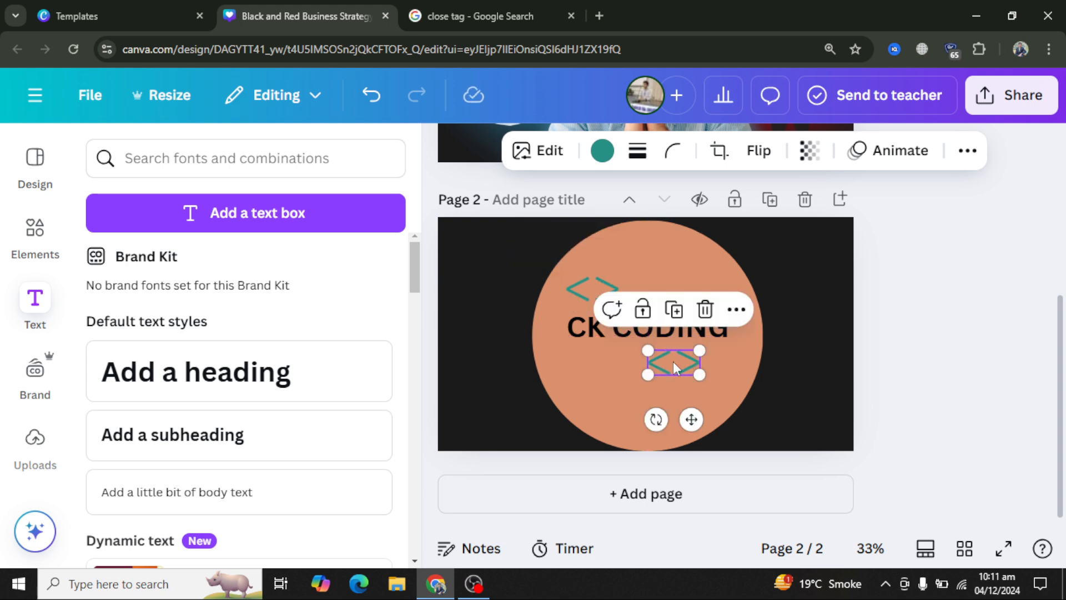
key(Delete)
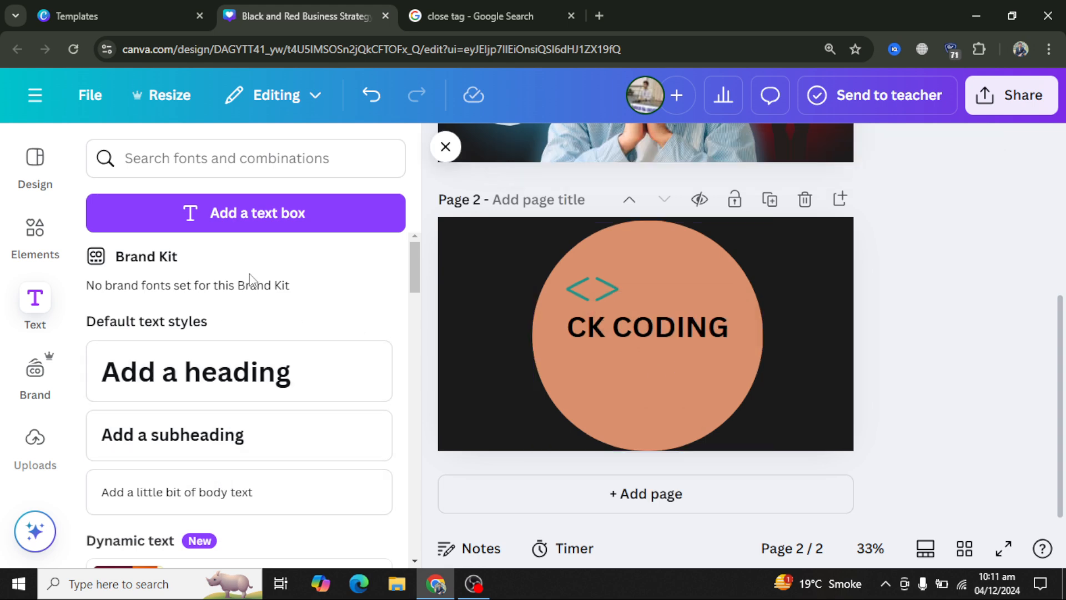
Try to paste a copy of the "CK CODING" heading onto the circle, move the original up, and undo these changes
click(665, 329)
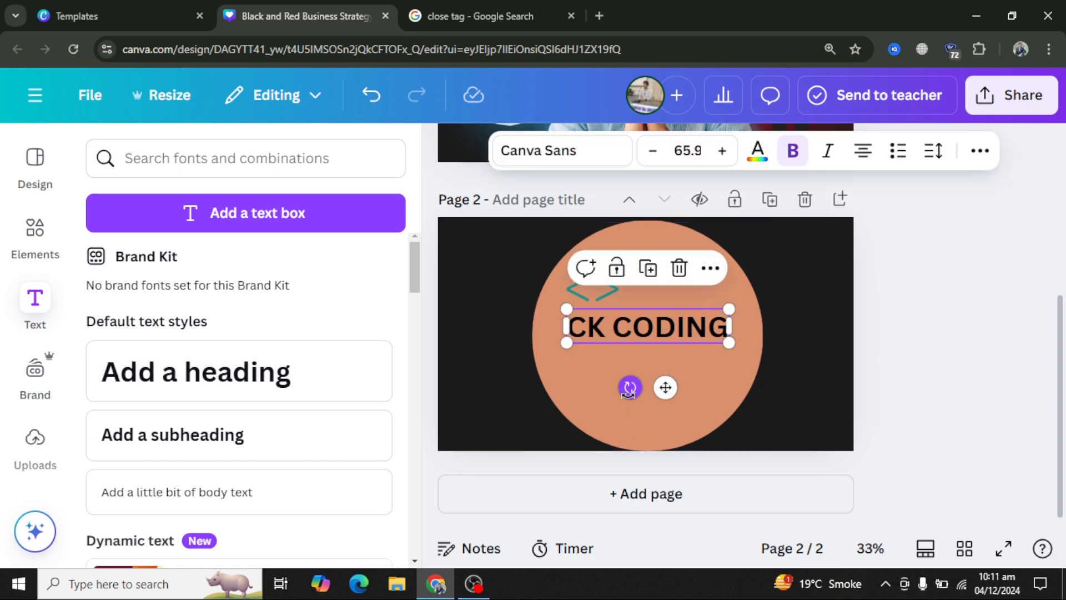
click(598, 407)
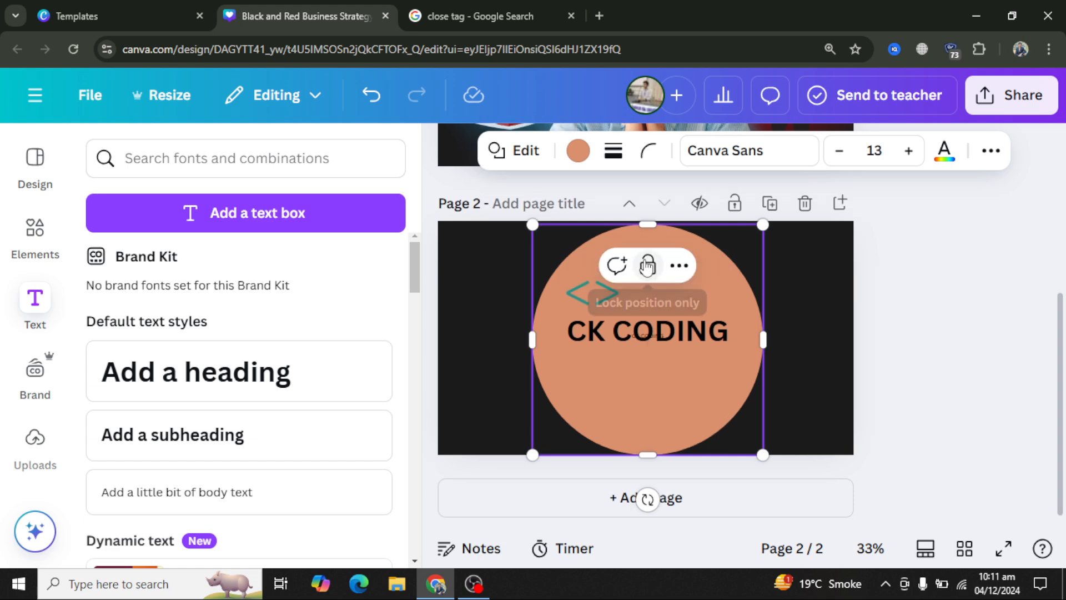
drag(646, 328, 662, 288)
click(652, 337)
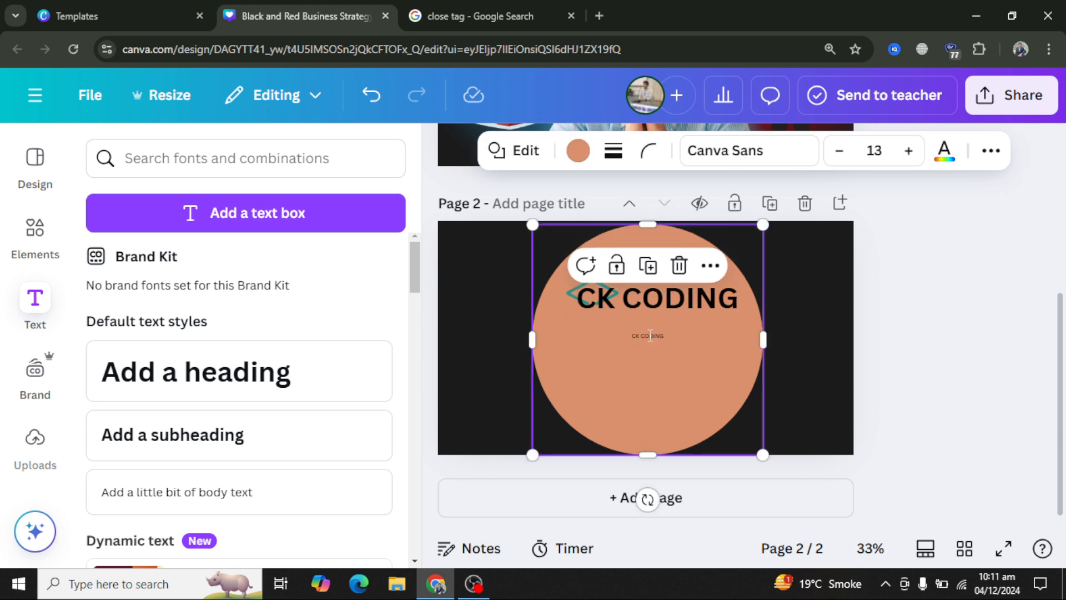
click(650, 336)
key(ctrl+z)
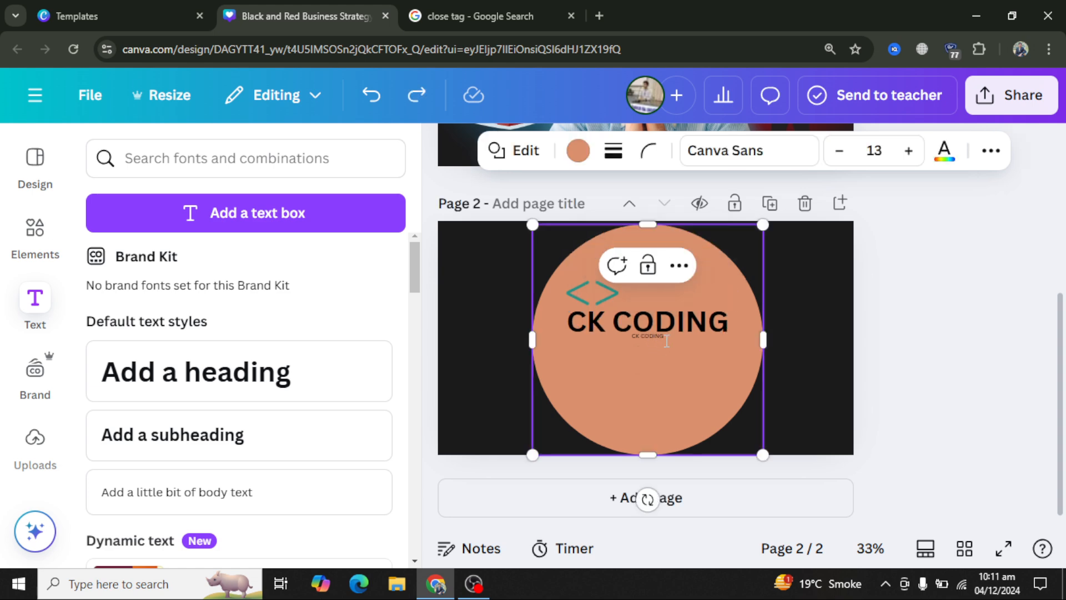
key(ctrl+z)
key(ctrl+y)
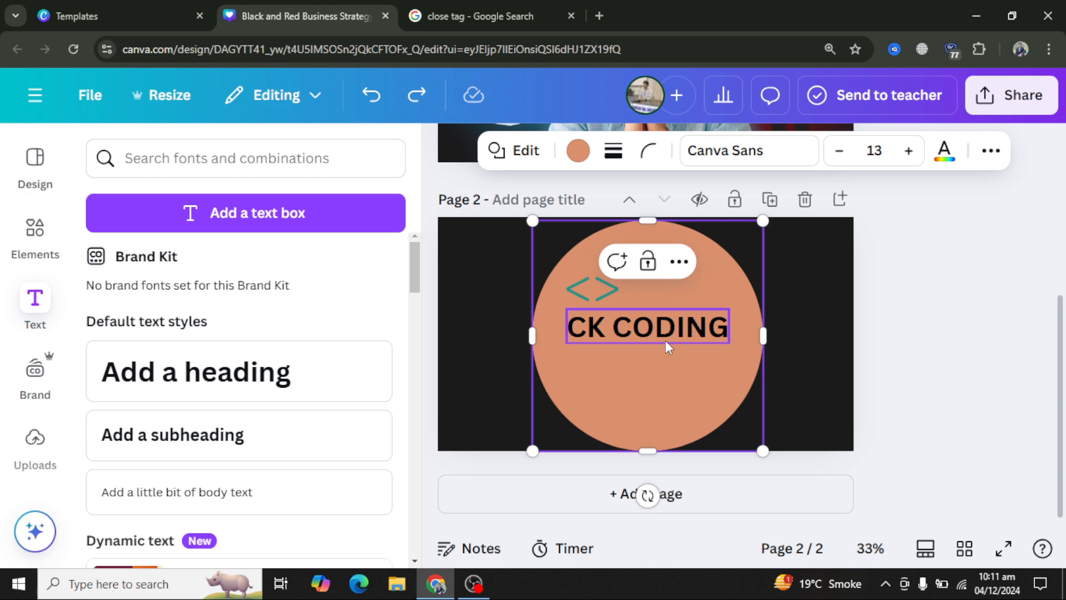
Move the "CK CODING" heading to the circle's centre and add a heading reading "</>" directly below it
mouse_move(665, 341)
mouse_down()
mouse_move(664, 385)
mouse_move(663, 342)
mouse_up()
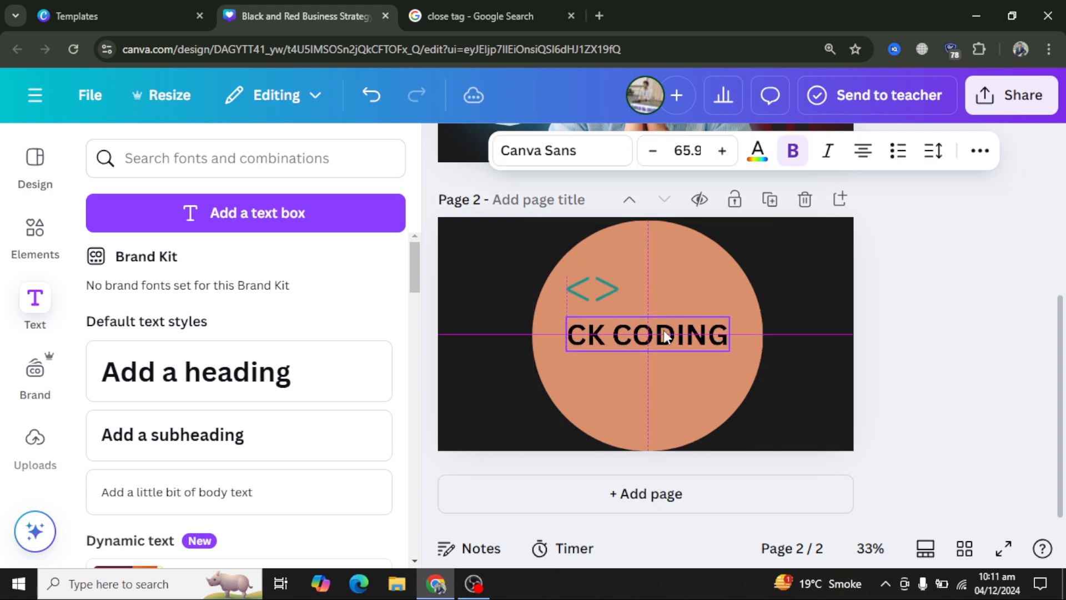
click(203, 384)
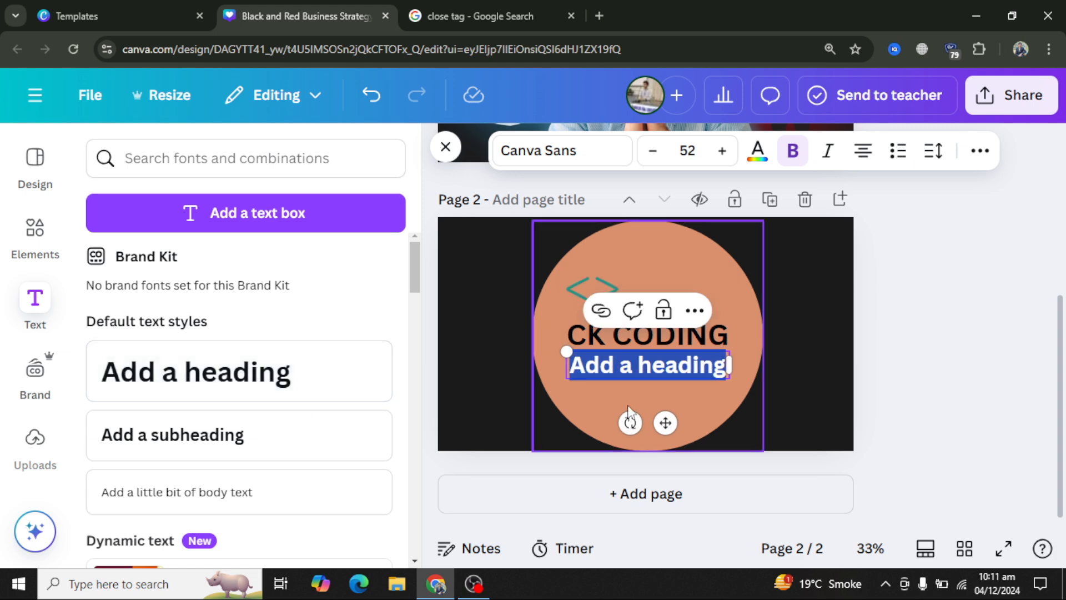
text(</>)
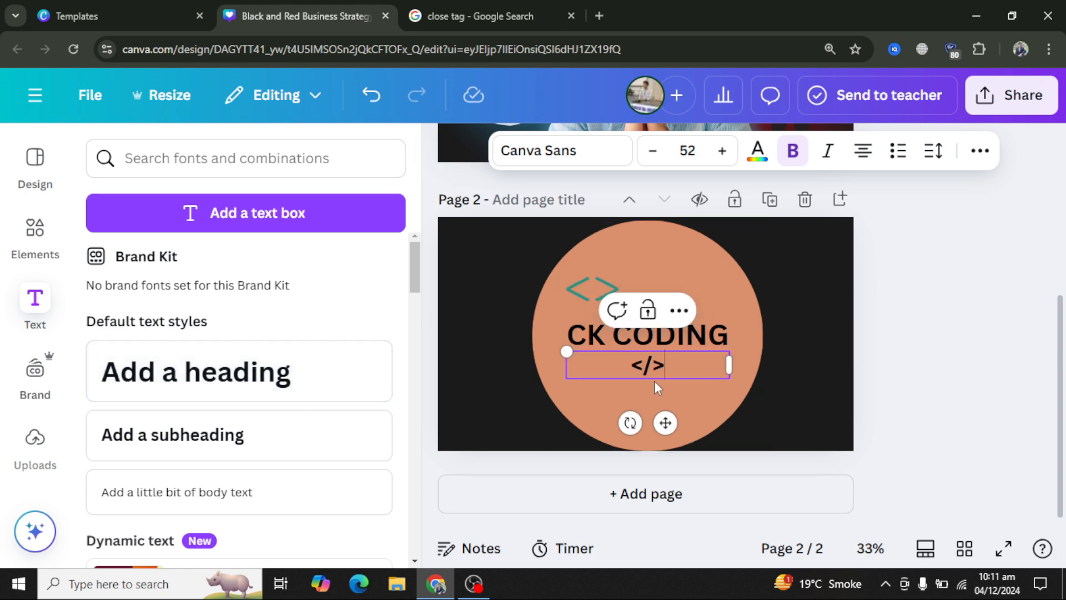
Move the "</>" heading beneath the end of "CODING" at size 89.1 and lower the teal angle brackets to just above "CK"
drag(665, 361, 694, 364)
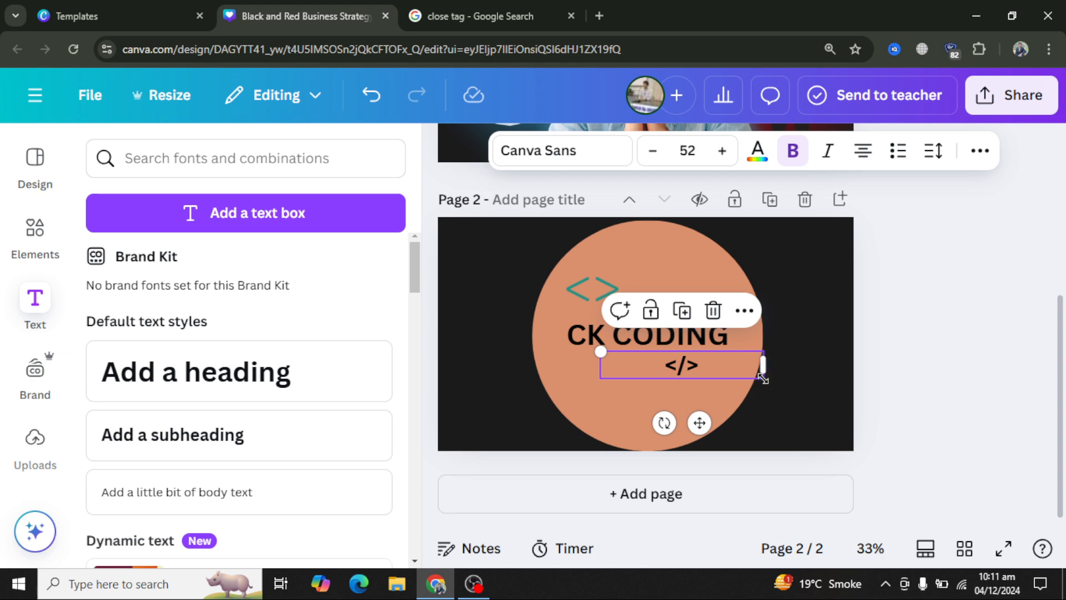
drag(764, 378, 741, 371)
click(578, 287)
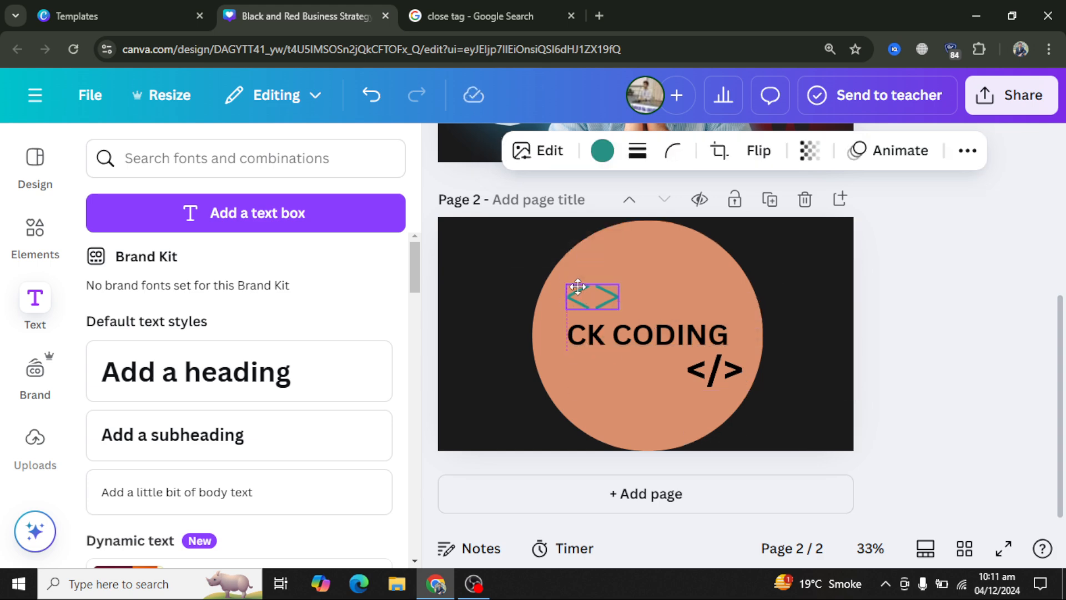
click(578, 290)
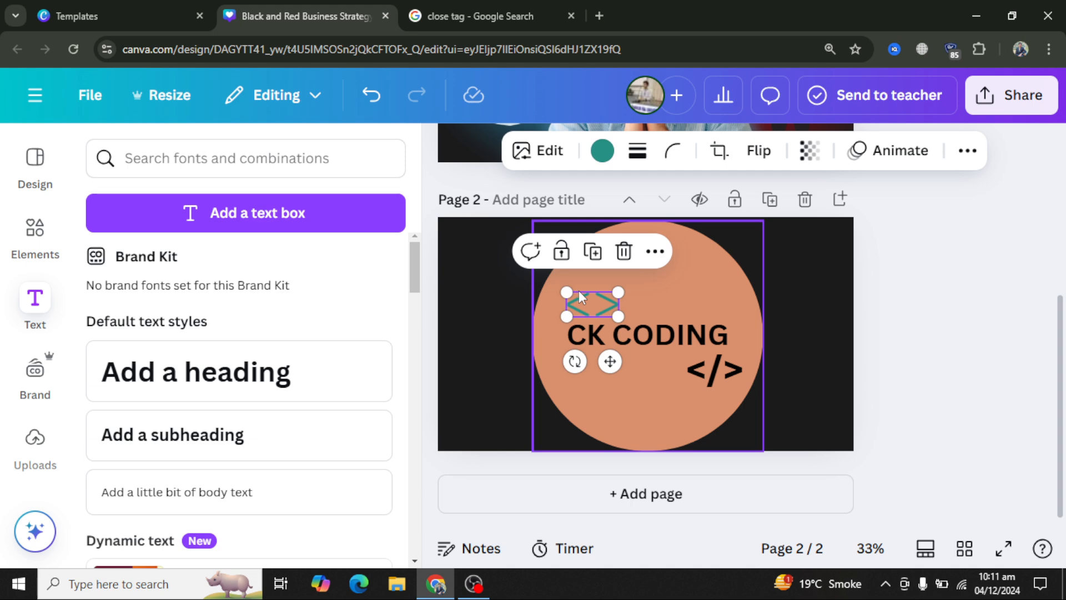
click(637, 413)
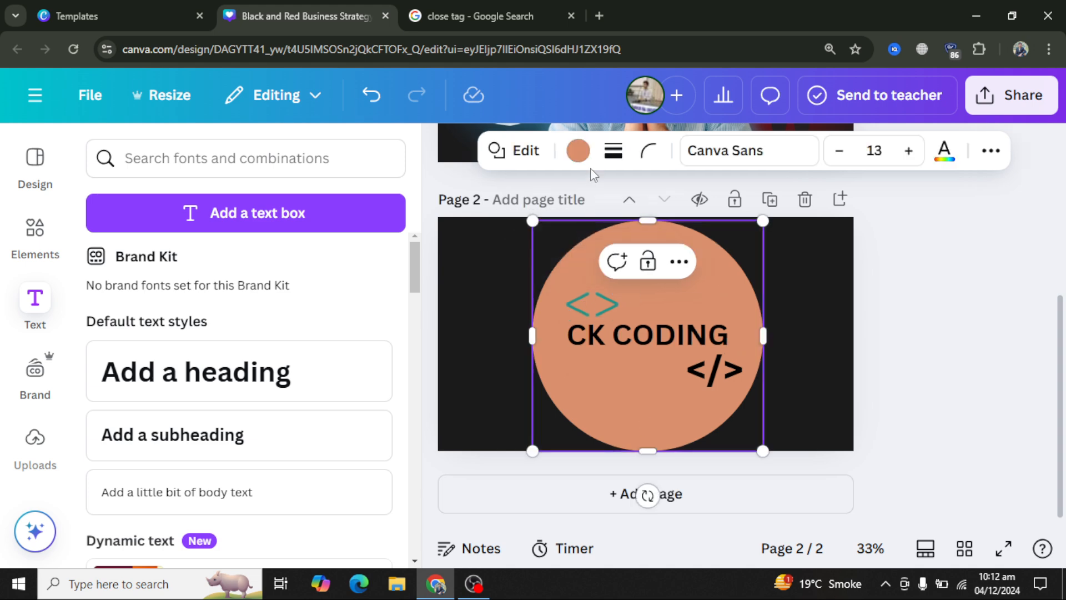
Recolour the "</>" heading with the document's teal #279185 to match the angle brackets
click(688, 381)
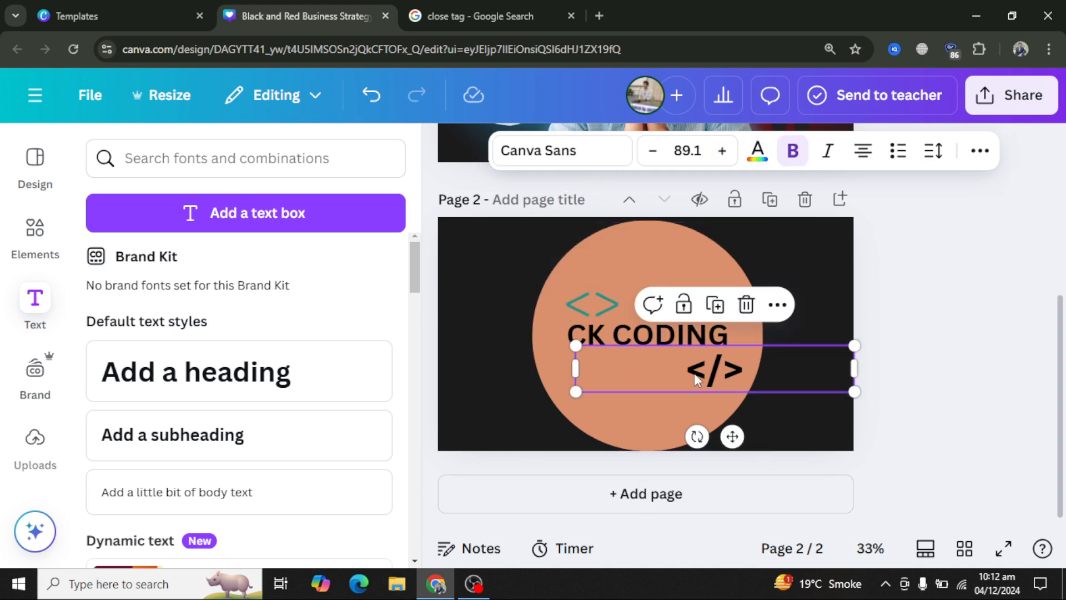
click(757, 151)
scroll(300, 400, down, 4)
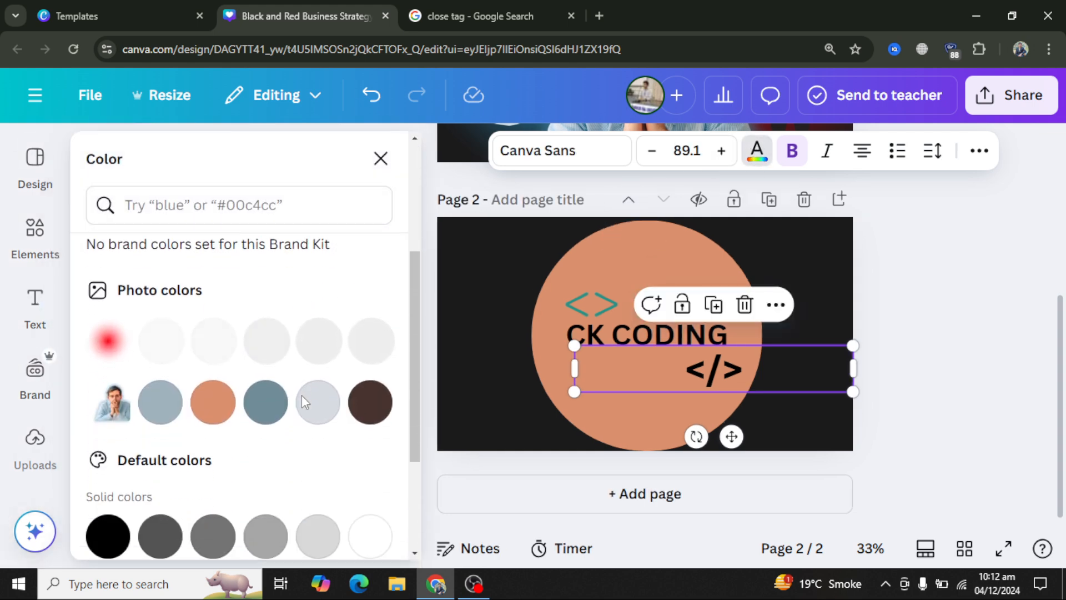
click(221, 394)
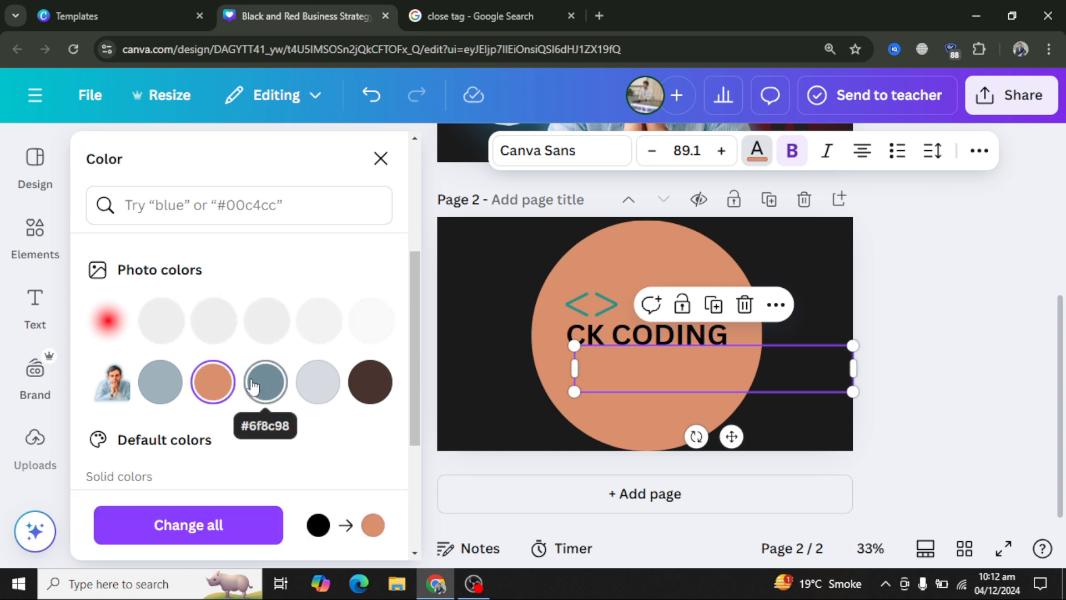
scroll(250, 388, up, 1)
scroll(228, 387, up, 3)
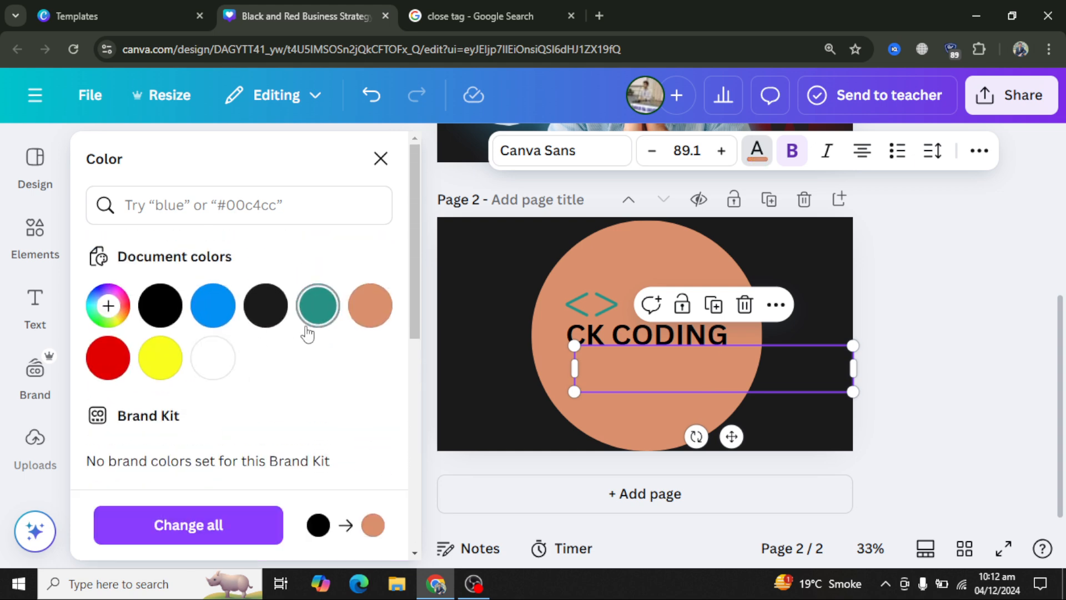
click(317, 305)
key(Escape)
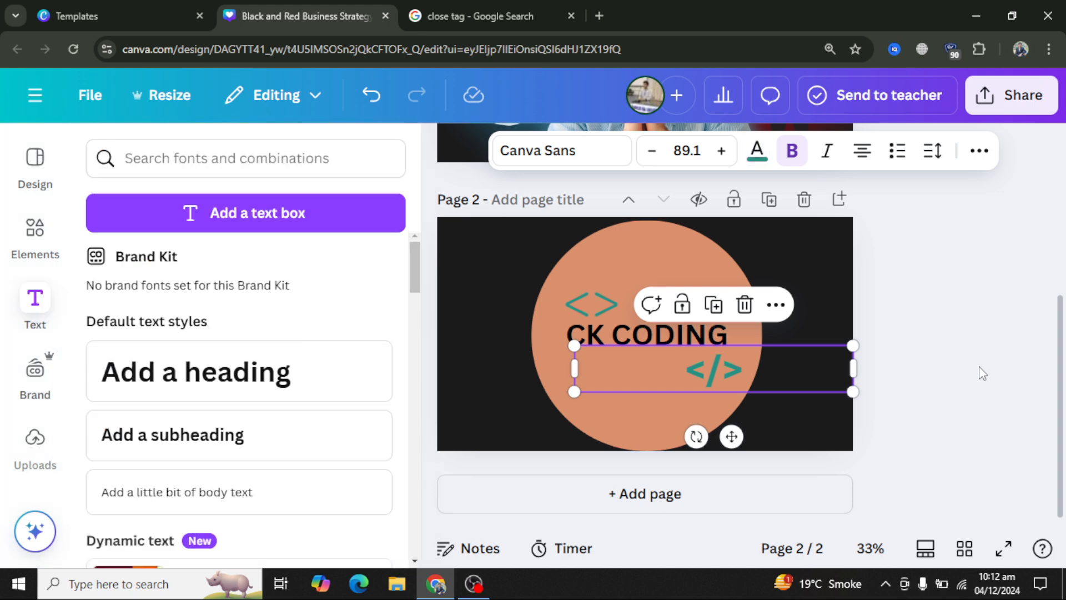
Try a mid-grey background on page 2 and set the background colour to black
click(661, 337)
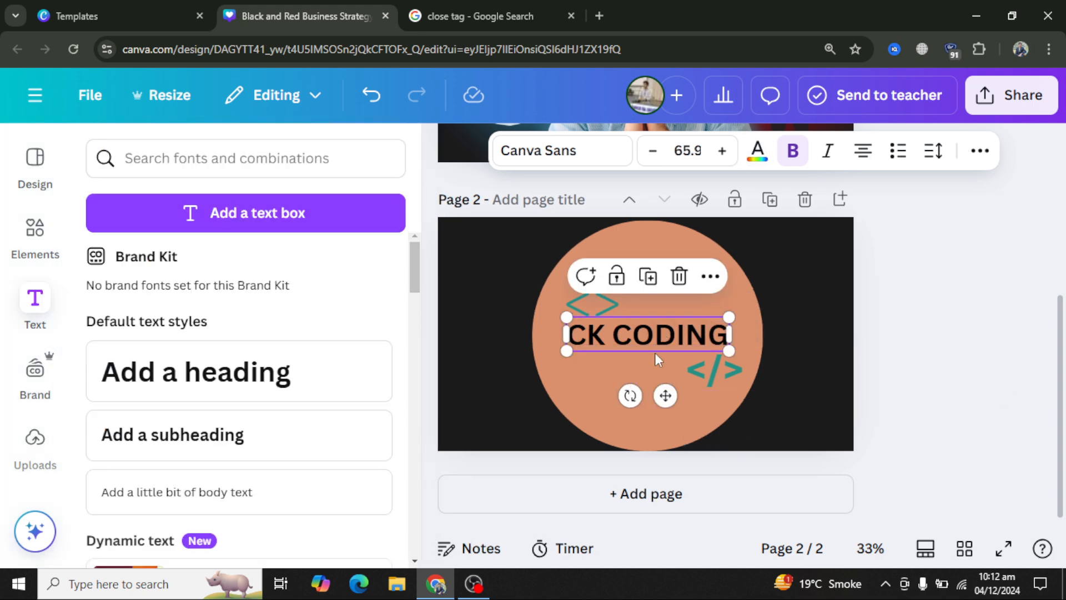
click(512, 380)
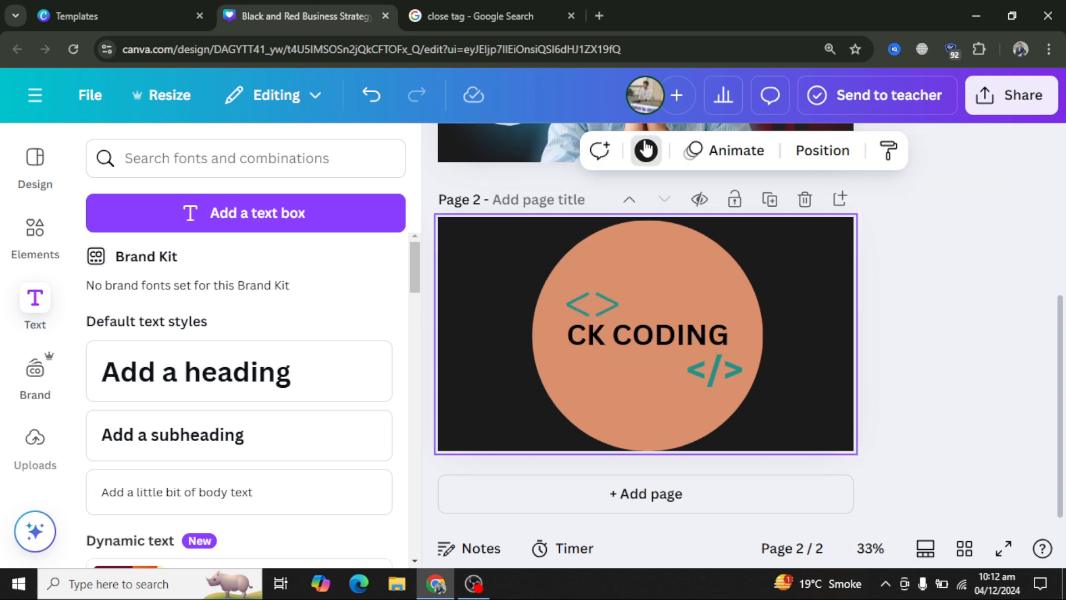
click(645, 150)
scroll(214, 311, down, 2)
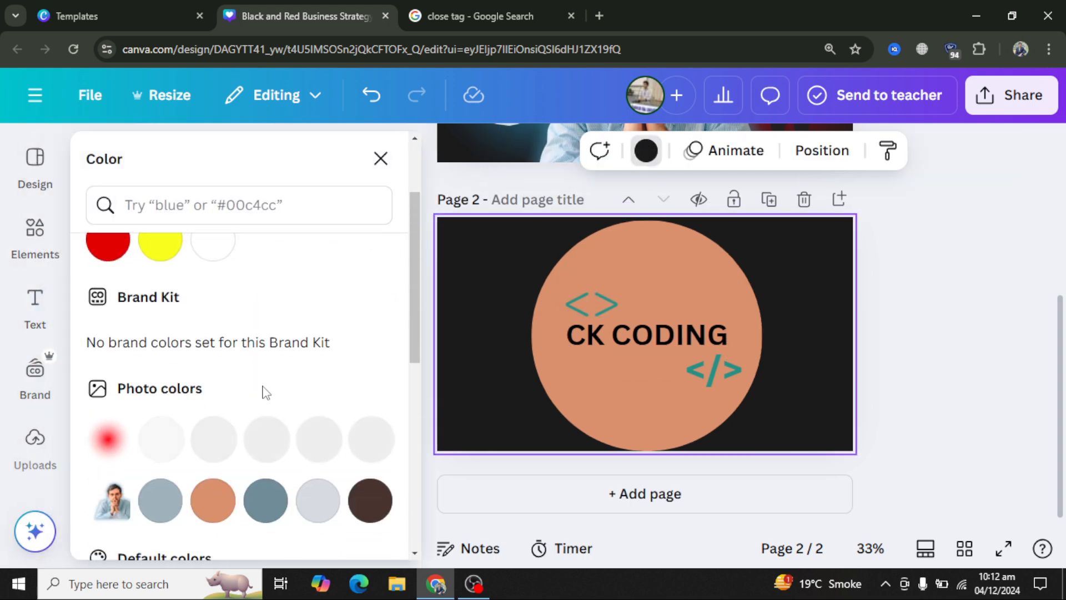
scroll(260, 394, down, 2)
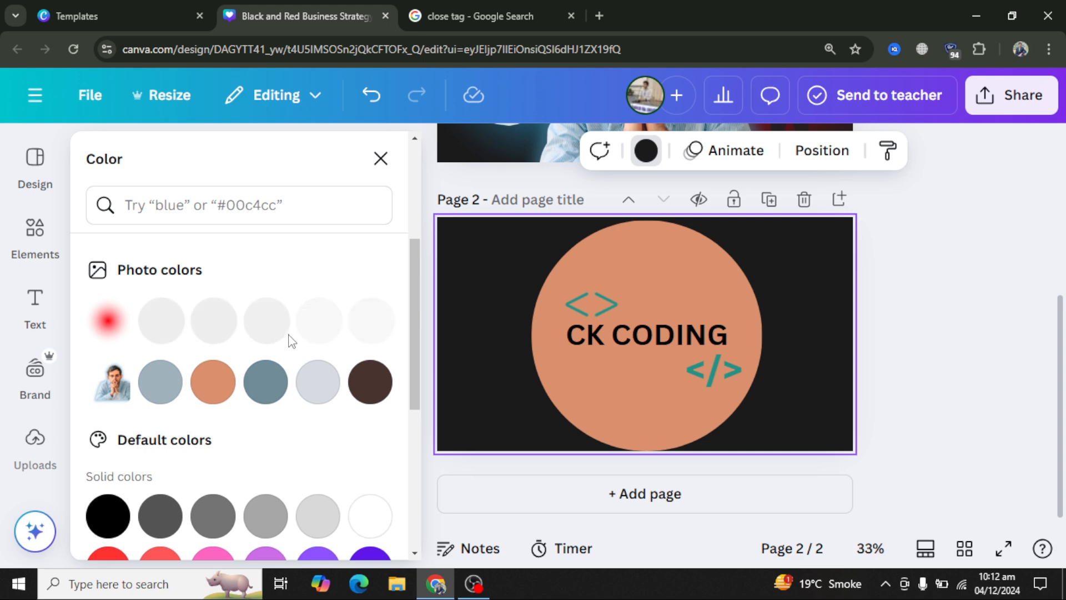
scroll(309, 402, down, 3)
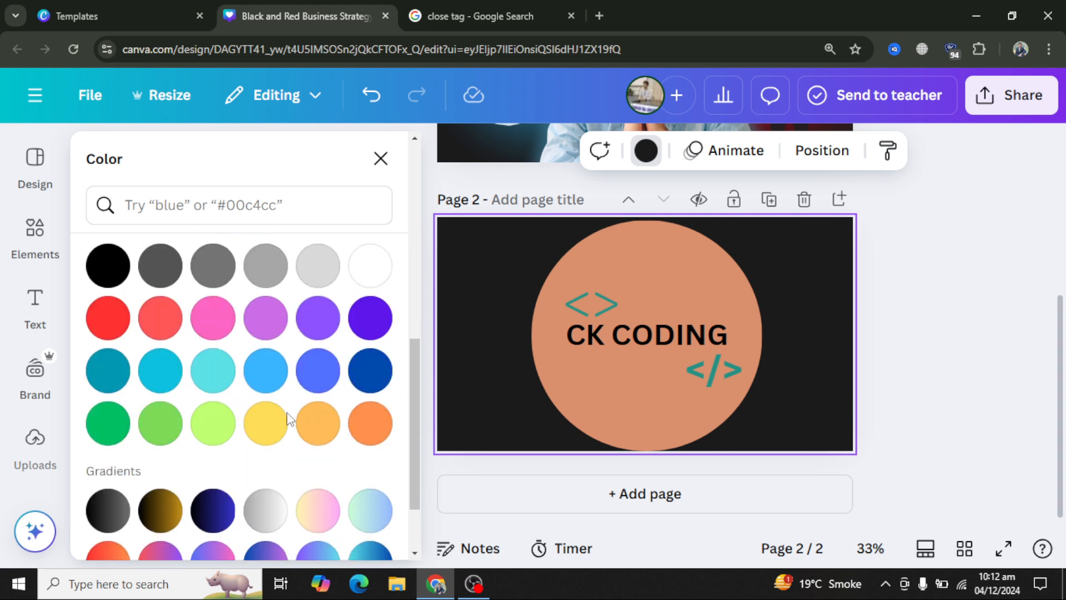
click(211, 266)
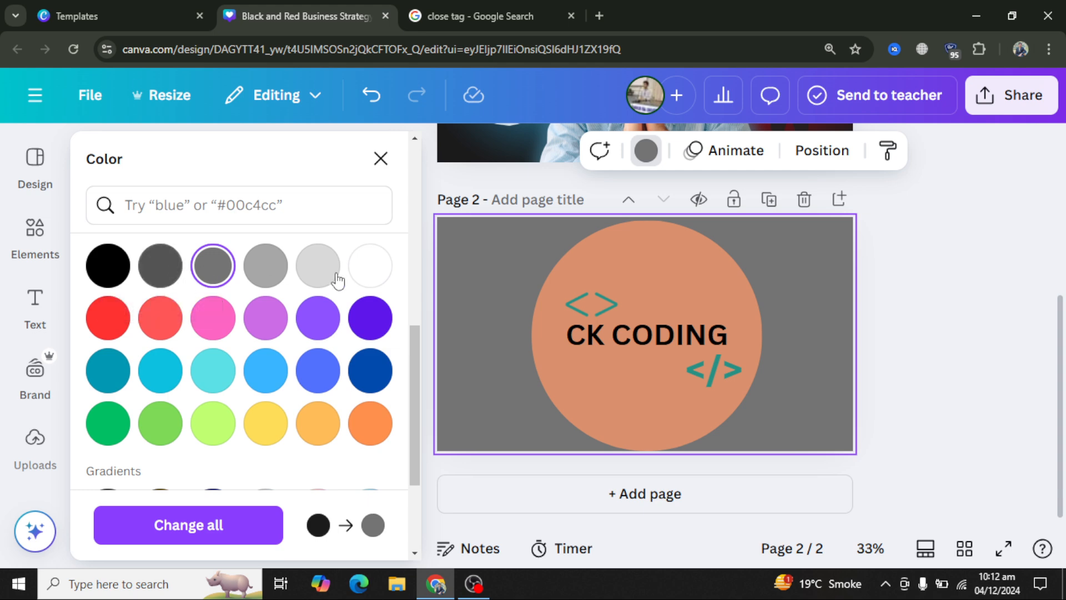
click(109, 267)
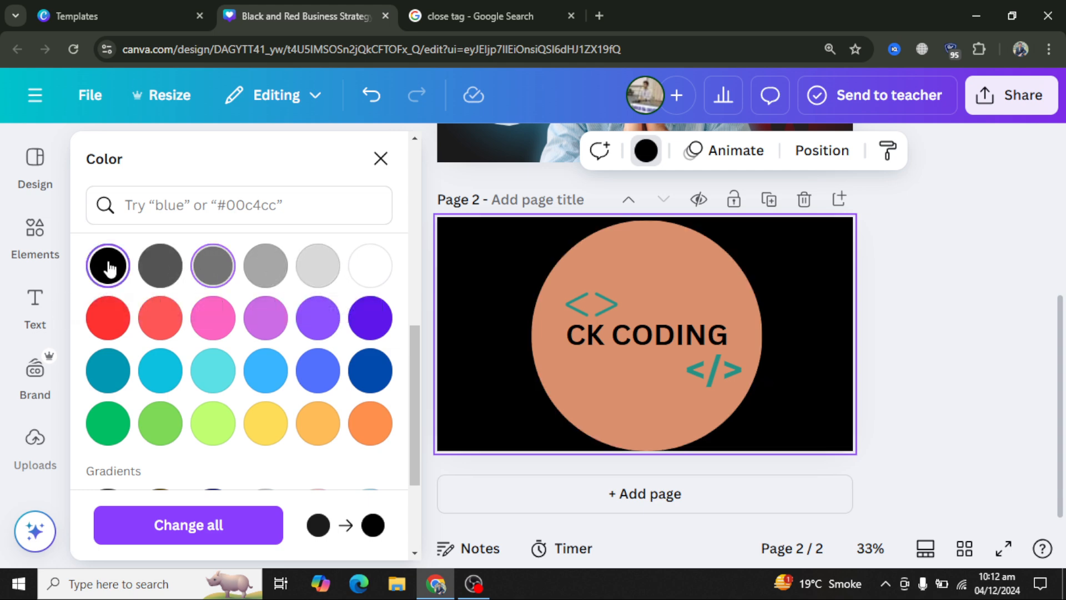
Shrink the orange circle near the middle of the page and move the teal angle brackets inside its upper-left part
click(639, 402)
drag(757, 446, 702, 390)
drag(642, 285, 685, 313)
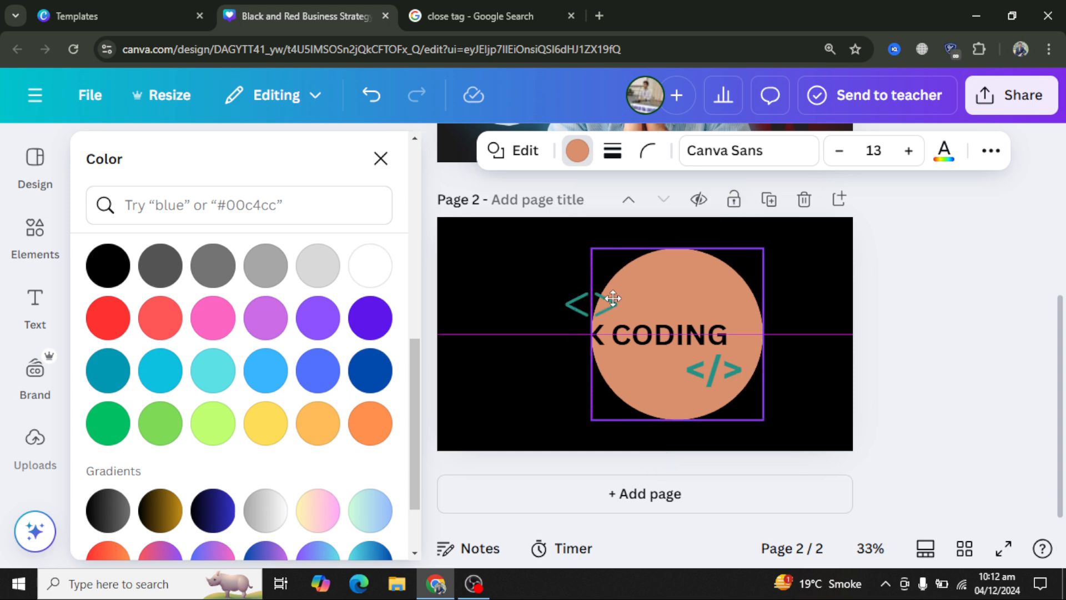
click(592, 305)
drag(591, 306, 636, 311)
Shrink "CK CODING" to fit inside the circle, and reduce "</>" to size 74.4 beneath the end of "CODING"
click(636, 338)
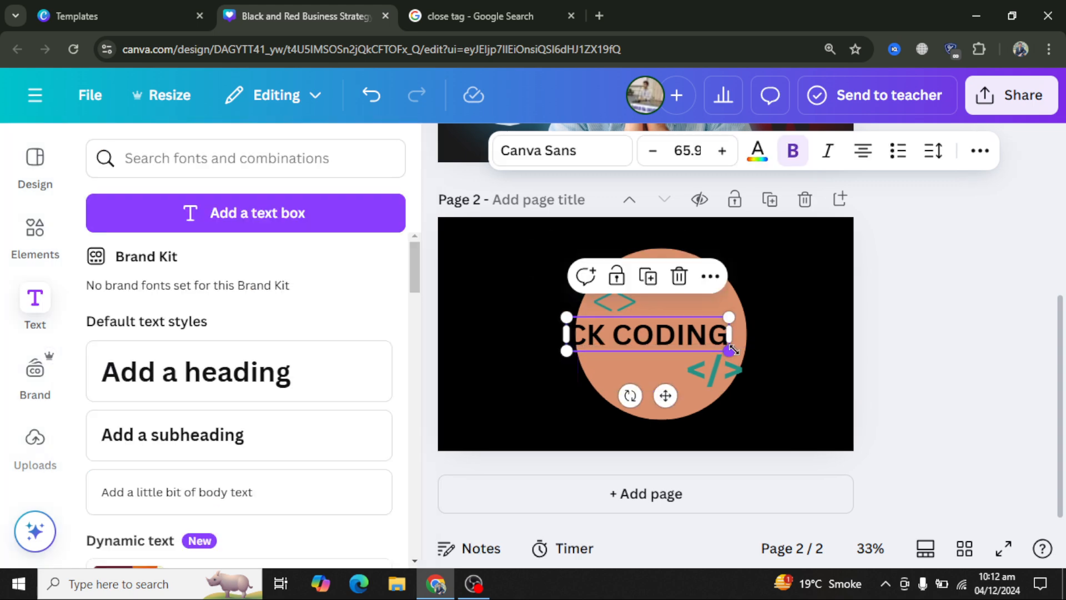
drag(727, 353, 680, 322)
click(707, 369)
drag(708, 370, 684, 358)
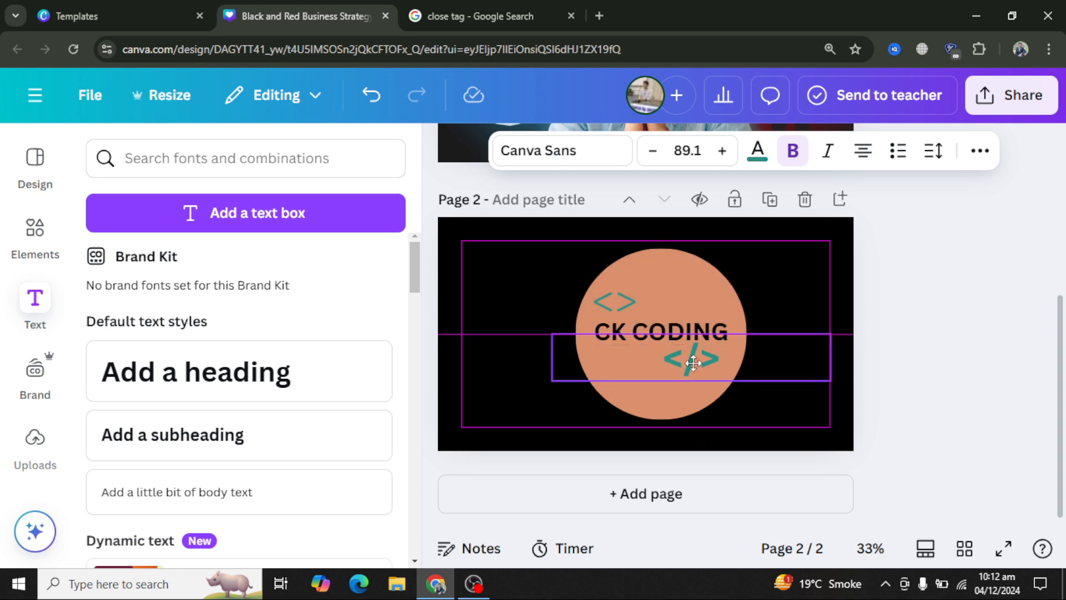
drag(814, 377, 785, 362)
drag(673, 362, 707, 366)
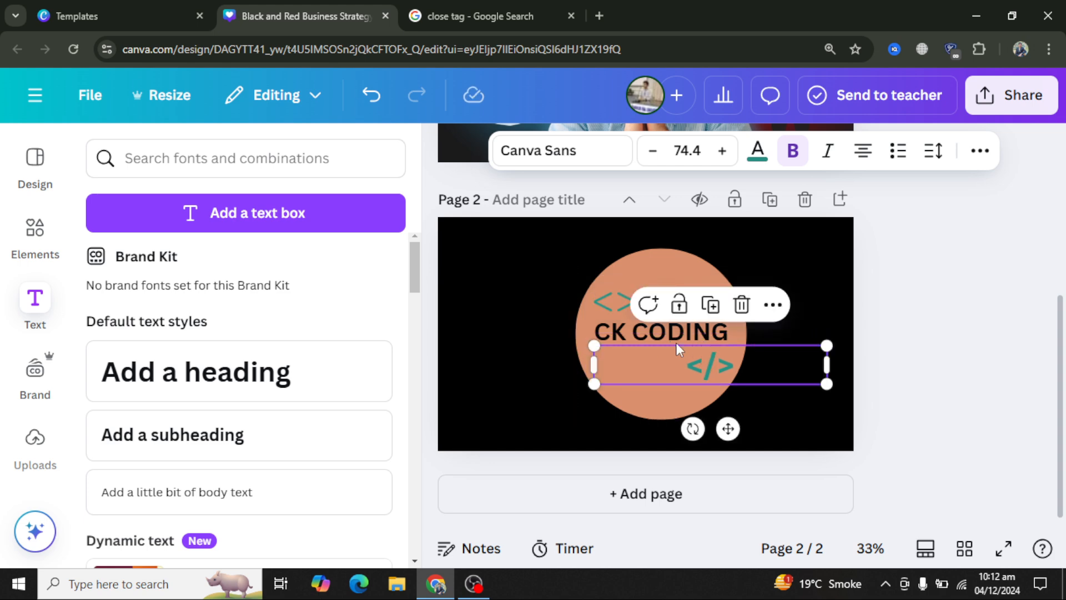
click(922, 314)
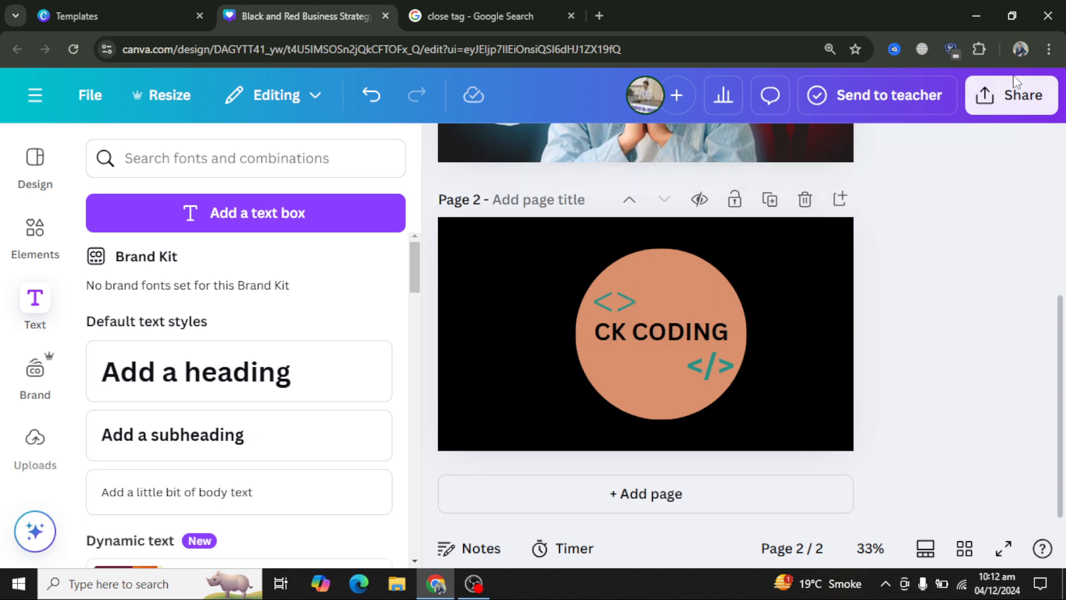
Set the circle's corner rounding to 36
click(697, 282)
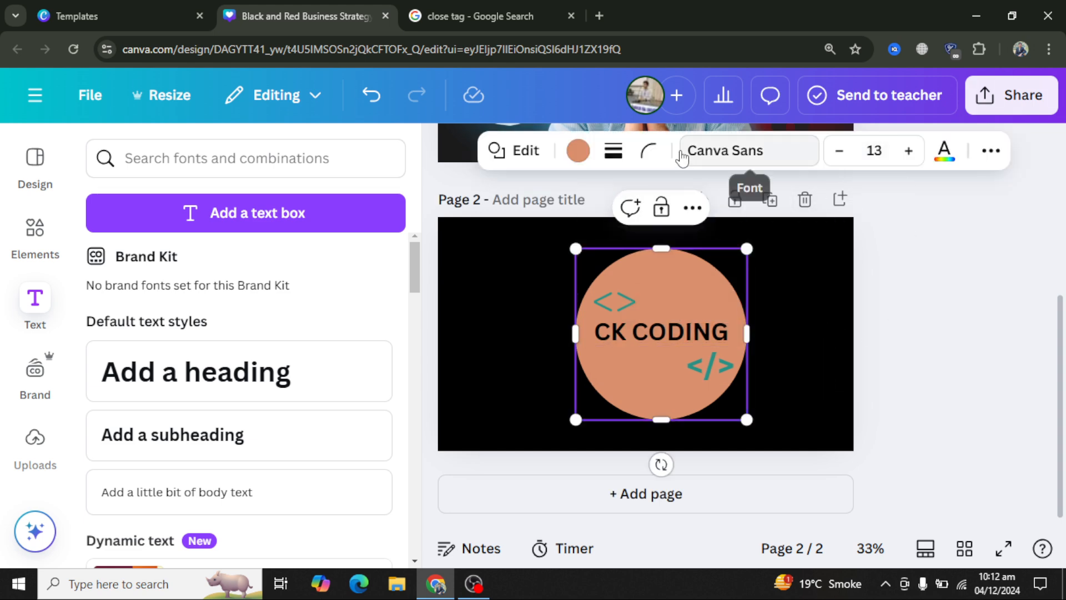
click(648, 152)
drag(564, 230, 602, 232)
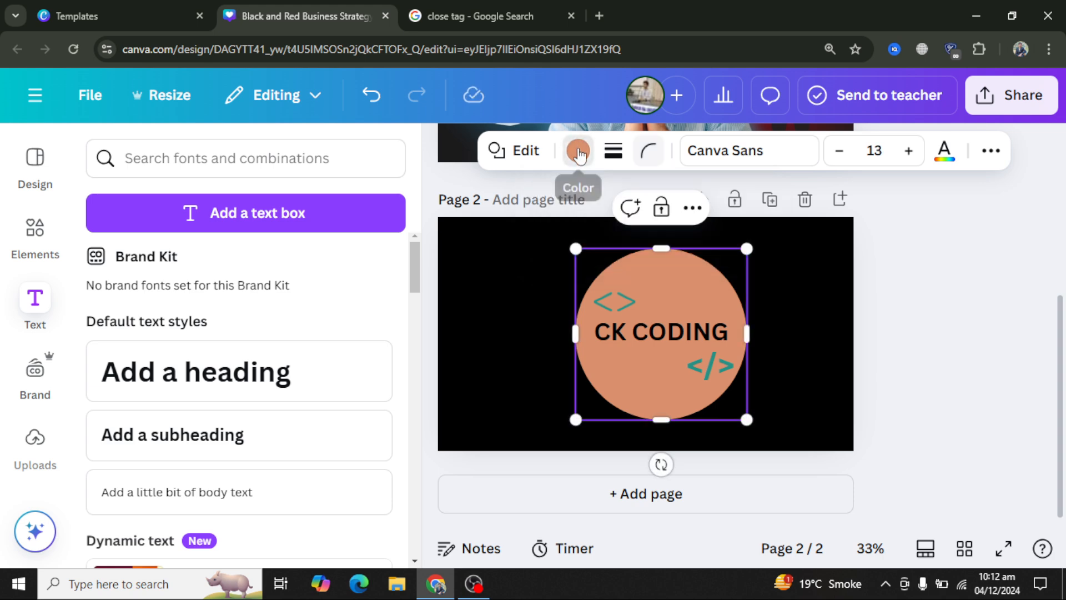
Fill the circle with yellow #fbff20 and set its corner rounding to 20
click(577, 150)
click(211, 371)
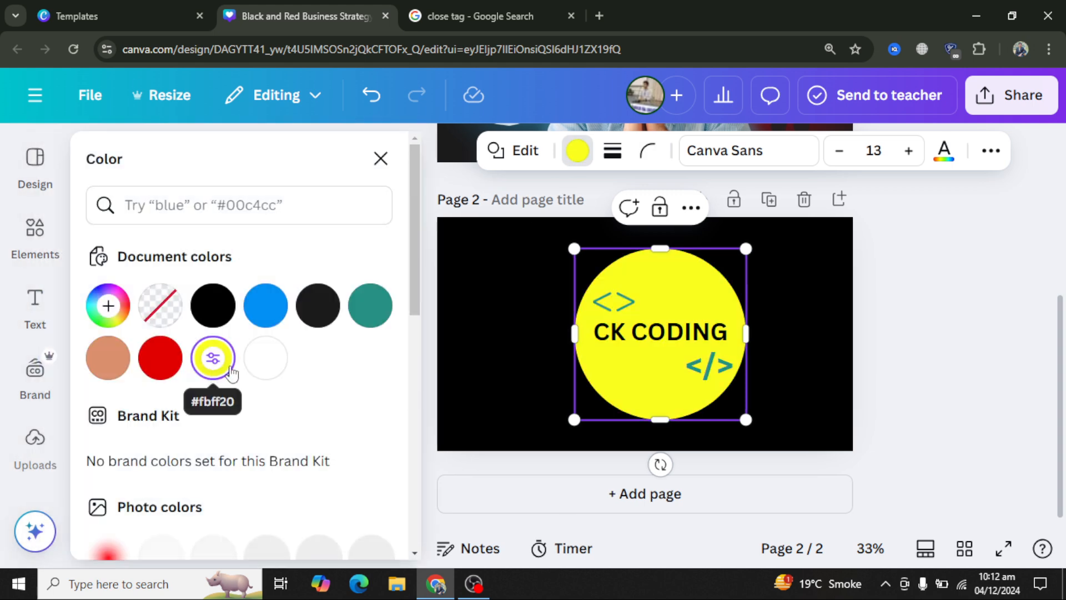
click(645, 159)
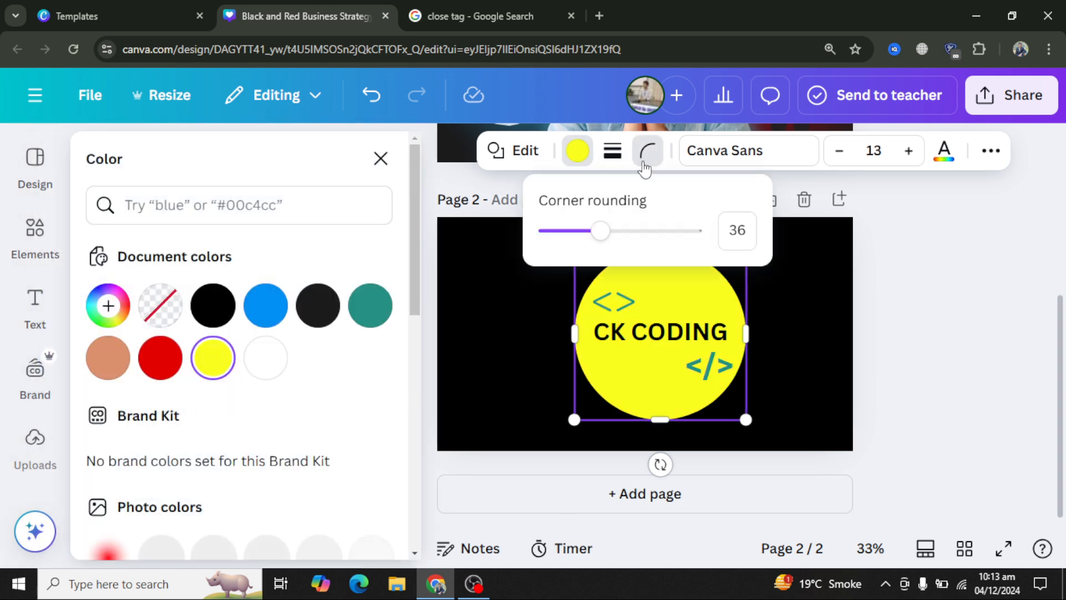
drag(601, 233, 573, 231)
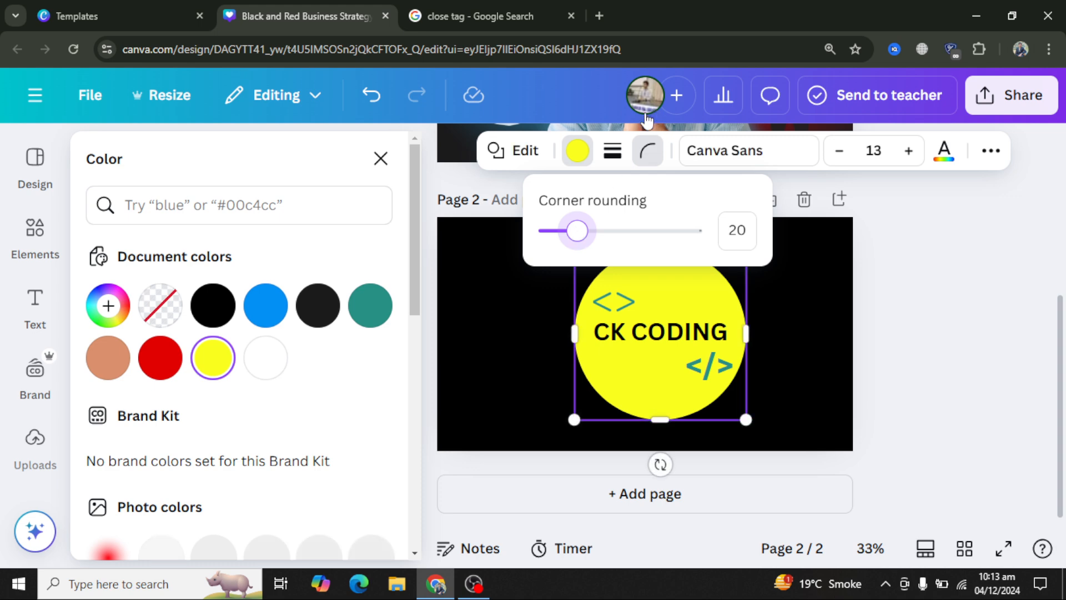
Give the circle a solid border with a weight of 10
click(613, 150)
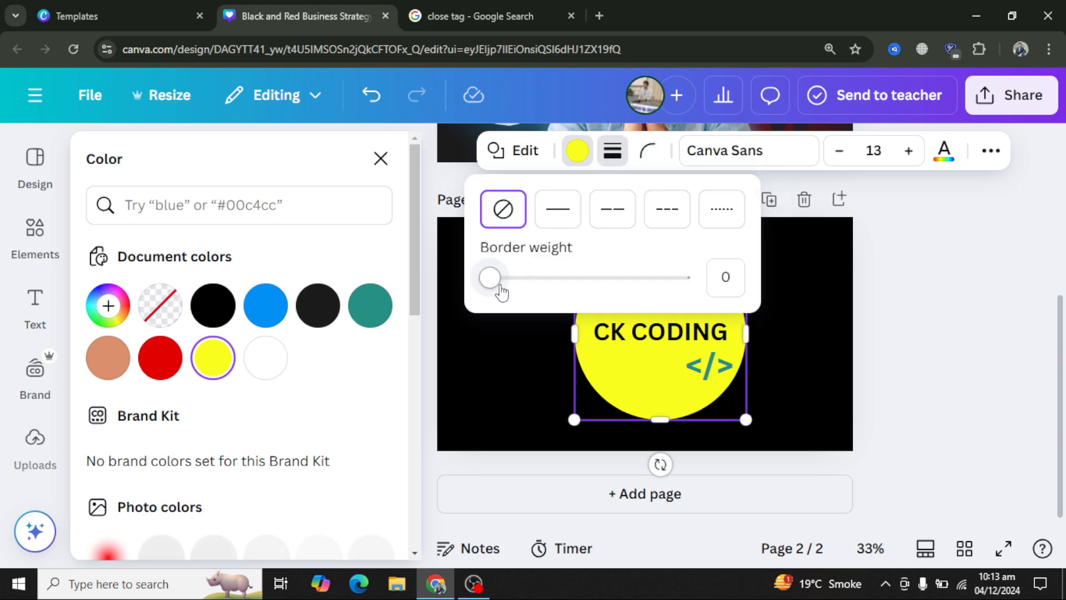
mouse_move(489, 277)
mouse_down()
mouse_move(516, 282)
mouse_move(507, 279)
mouse_up()
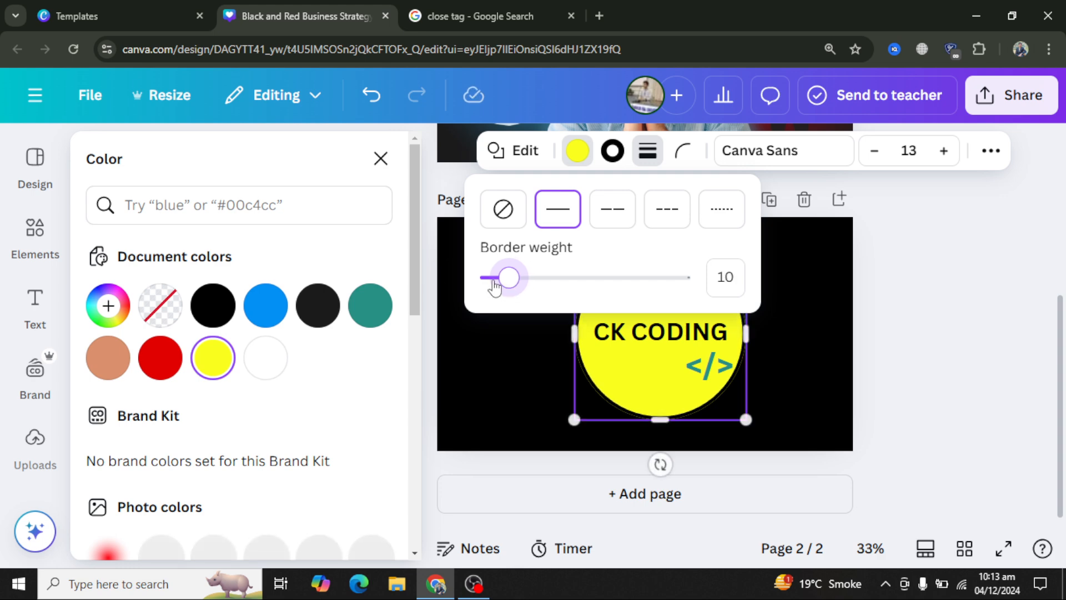
click(161, 359)
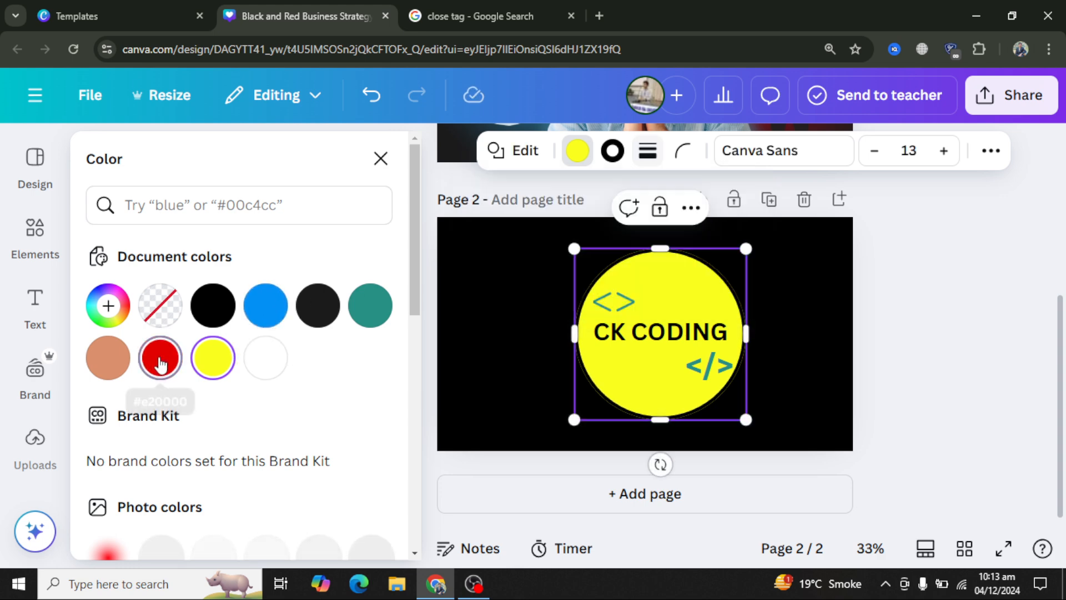
Try black, dark grey, teal and white fills on the circle, and set its fill to orange #da906c
click(214, 359)
click(222, 307)
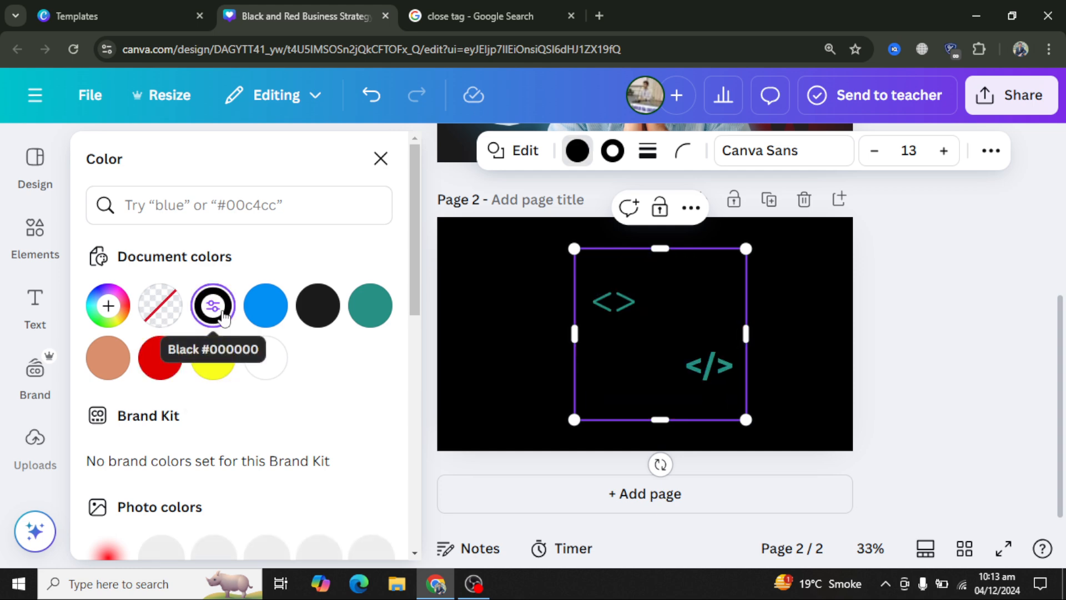
click(314, 317)
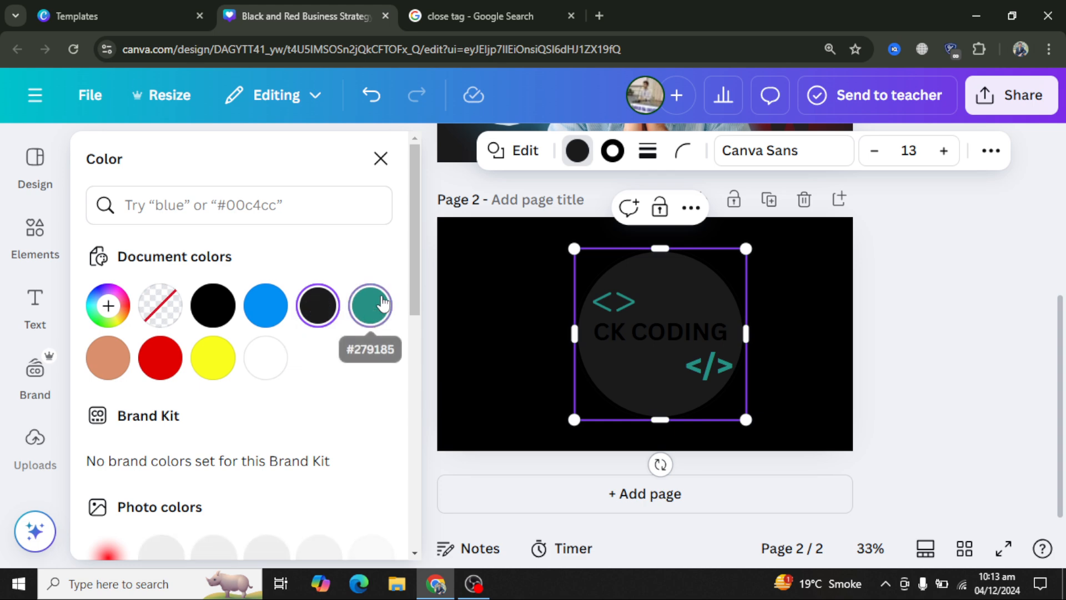
click(370, 311)
click(264, 358)
click(106, 360)
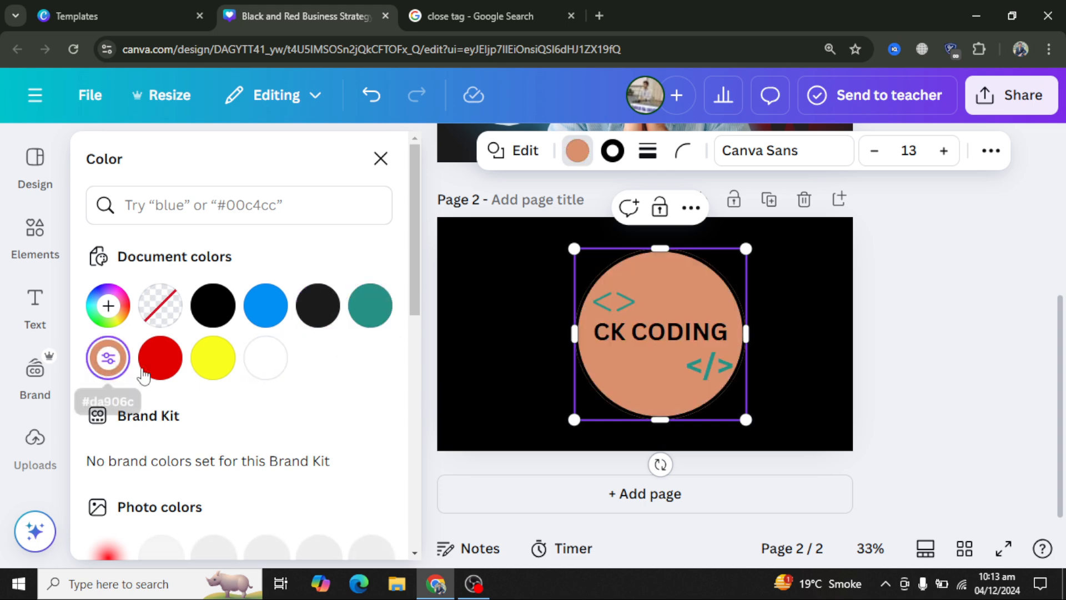
click(925, 399)
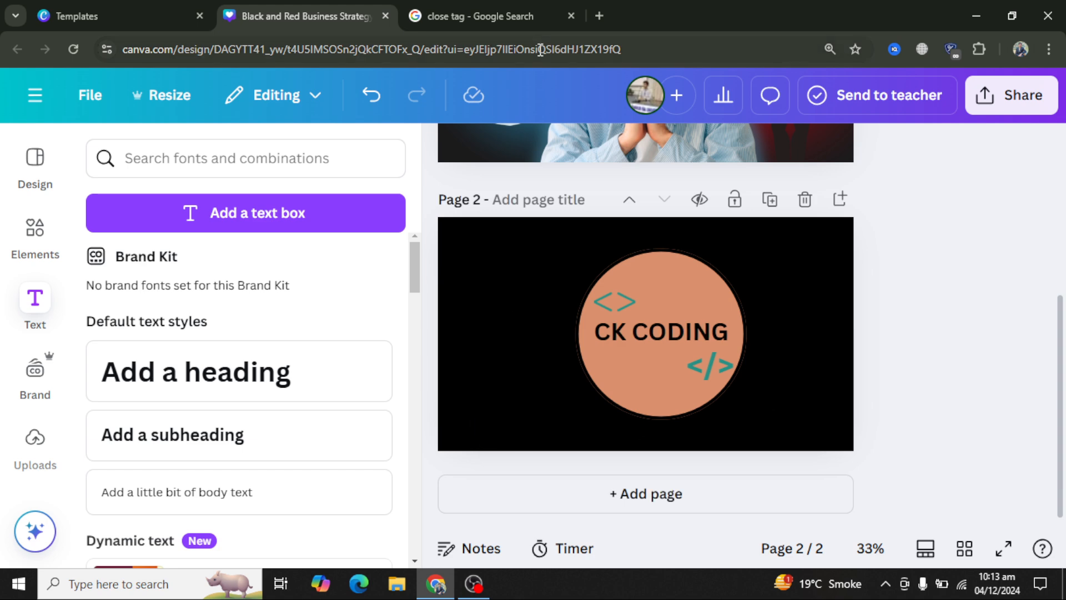
Change the background of page 2 to dark gray #545454
click(504, 372)
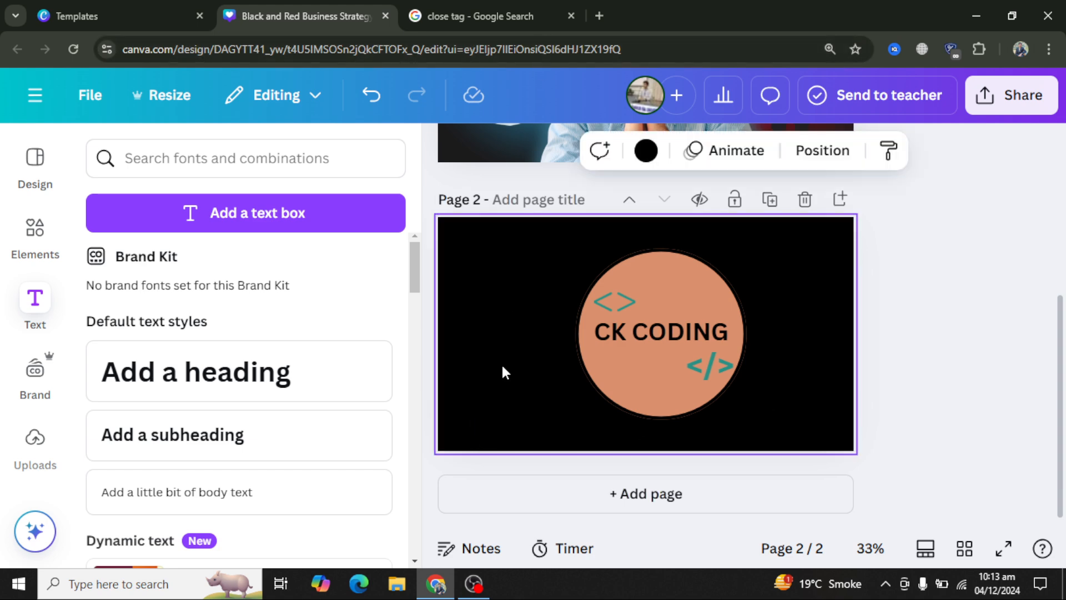
click(661, 154)
scroll(251, 406, down, 5)
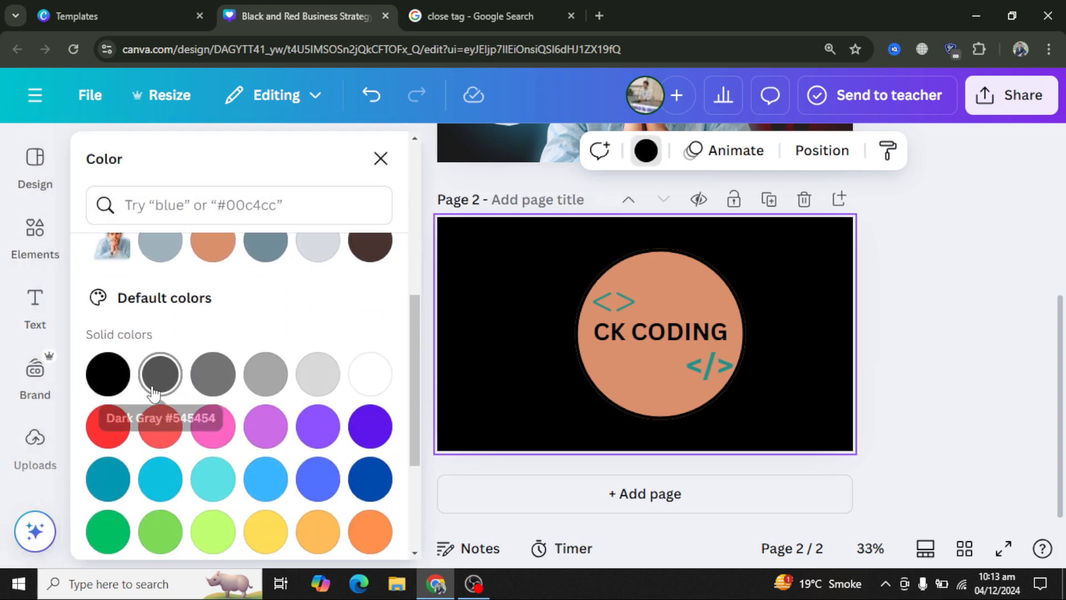
click(158, 372)
click(991, 374)
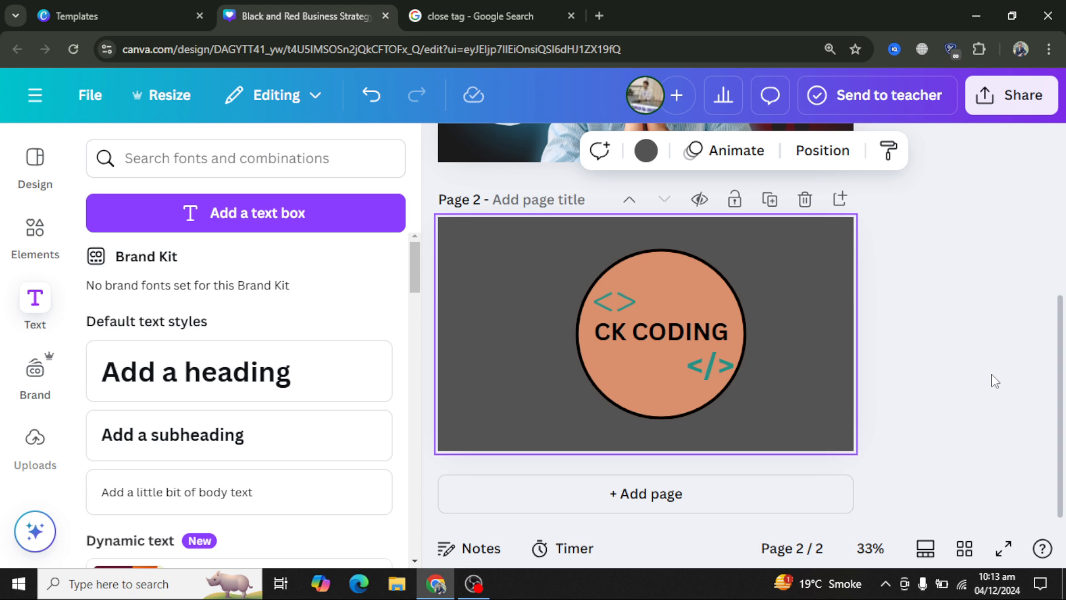
Add a new page after the CK CODING logo page
scroll(993, 381, up, 5)
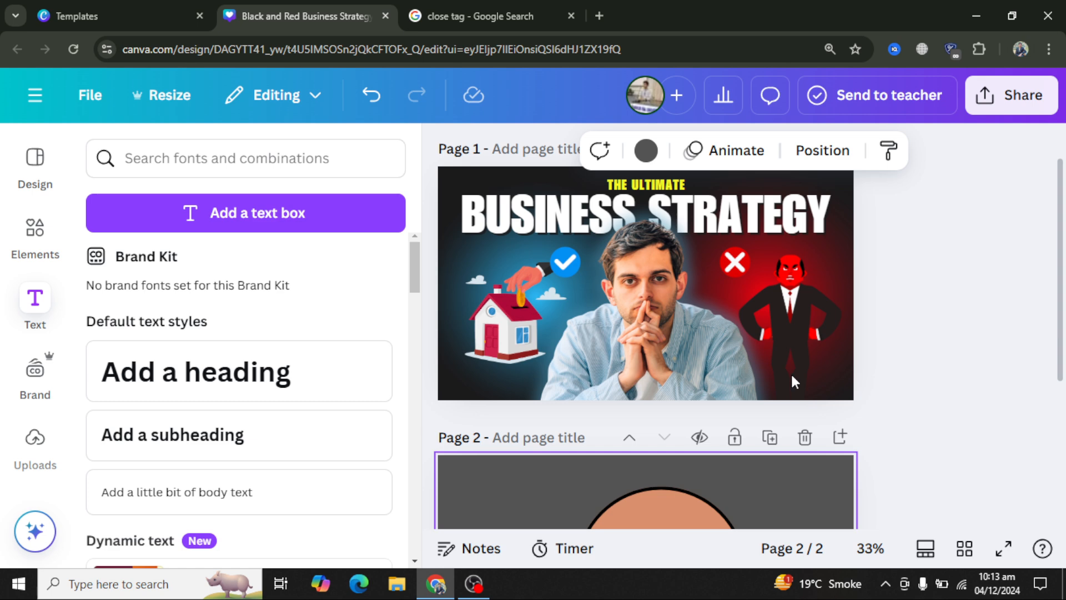
scroll(798, 338, down, 3)
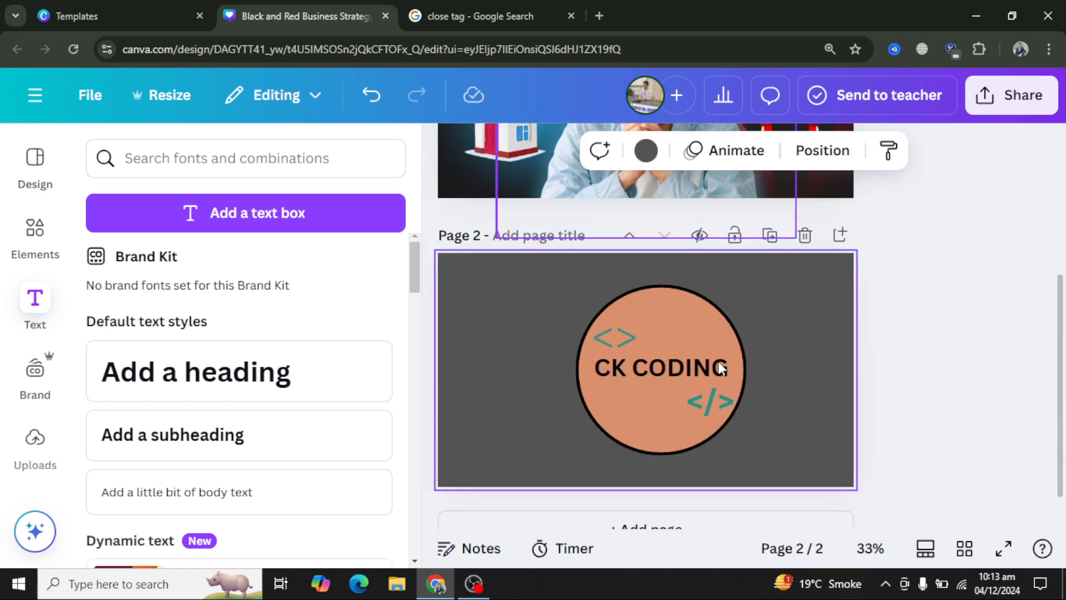
click(654, 501)
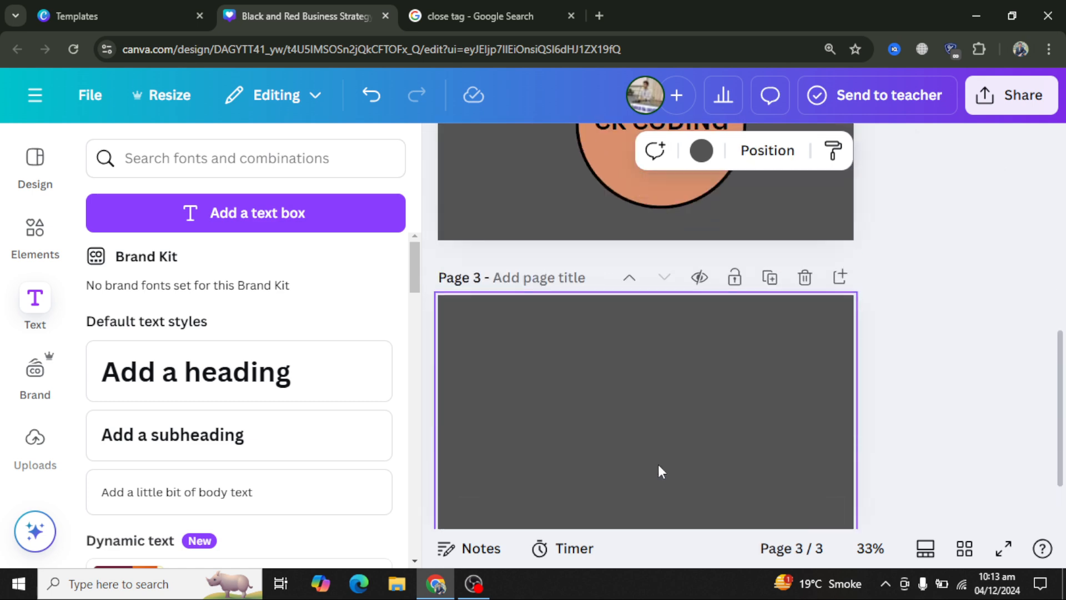
Duplicate the Business Strategy thumbnail on page 1
scroll(658, 464, up, 7)
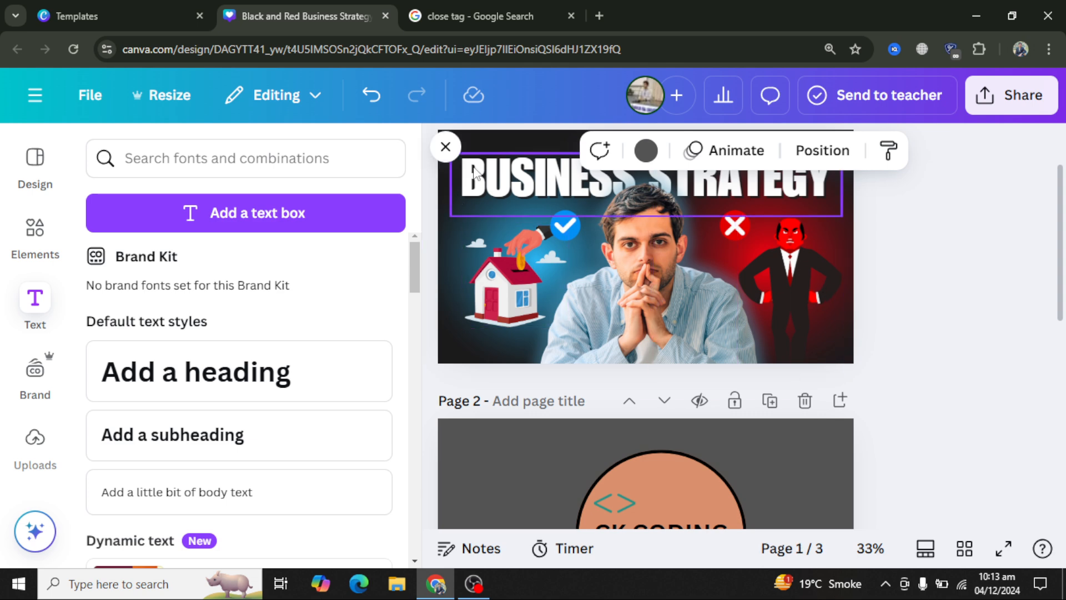
click(483, 143)
right_click(483, 142)
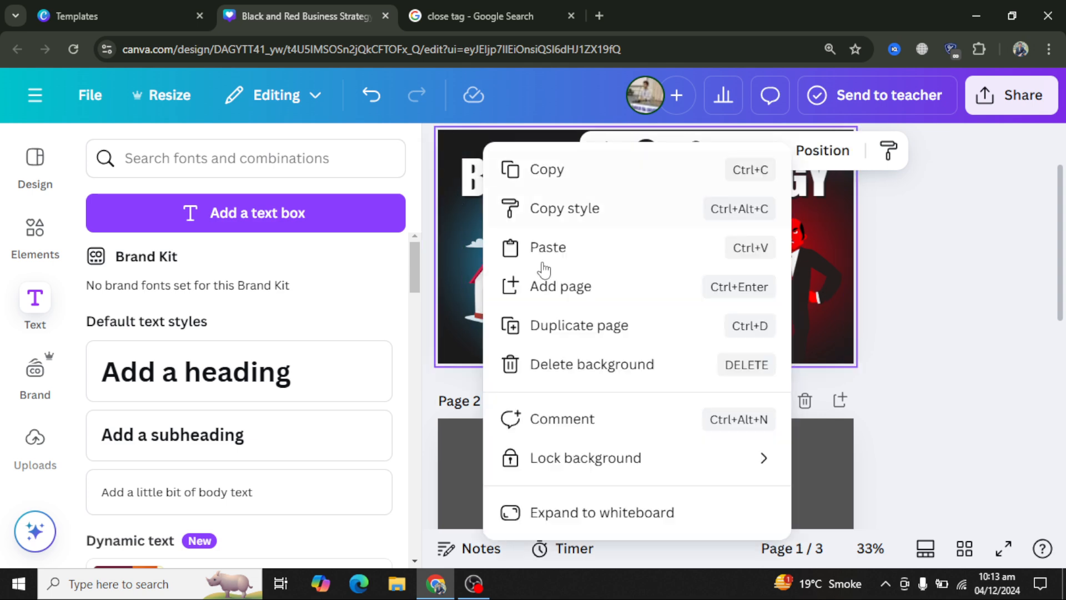
click(597, 325)
Replace the large white headline on the duplicated thumbnail, page 2, with "YOUTUBE FUNCTION"
scroll(602, 441, down, 6)
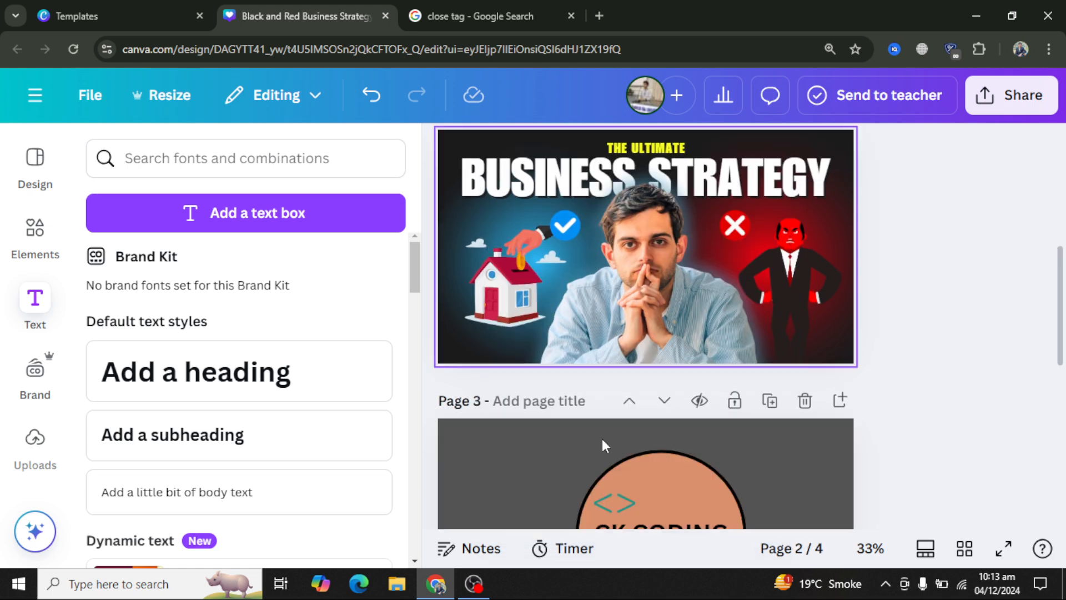
scroll(675, 355, up, 4)
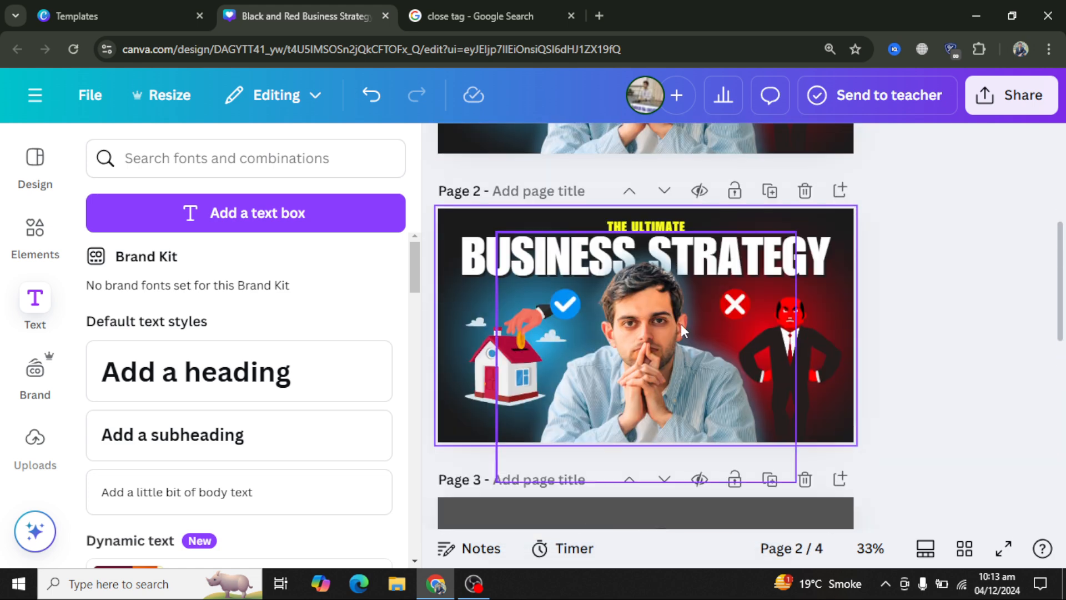
click(655, 348)
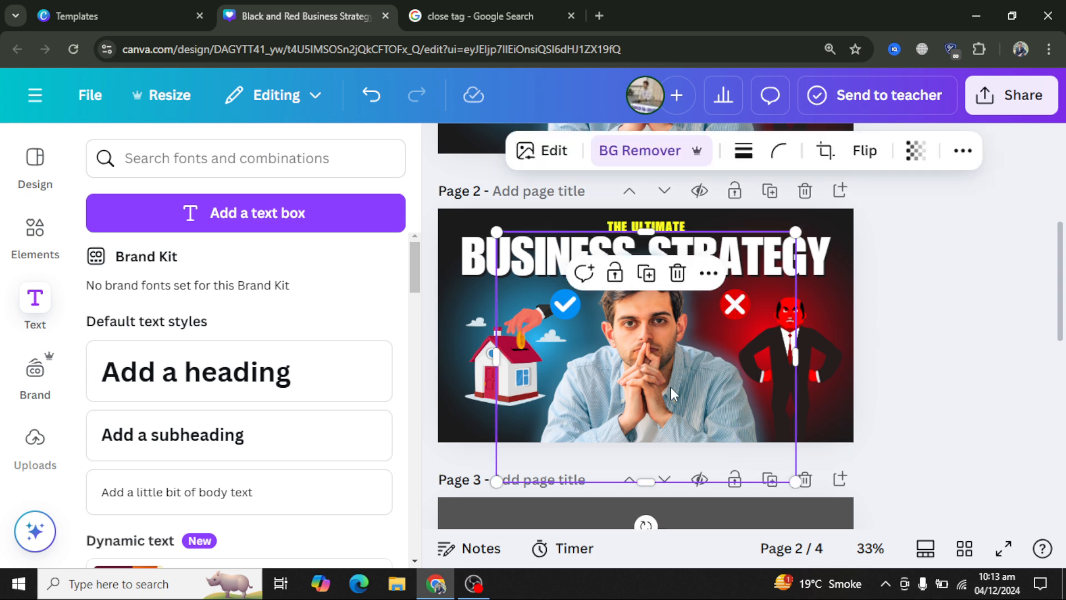
click(575, 270)
click(575, 269)
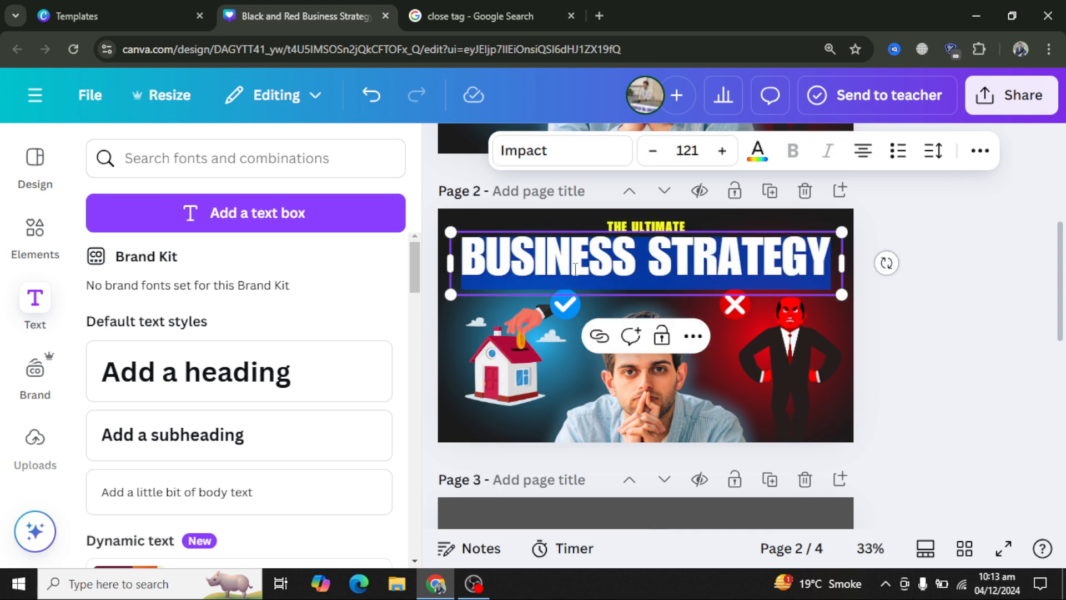
text(YOUTUE)
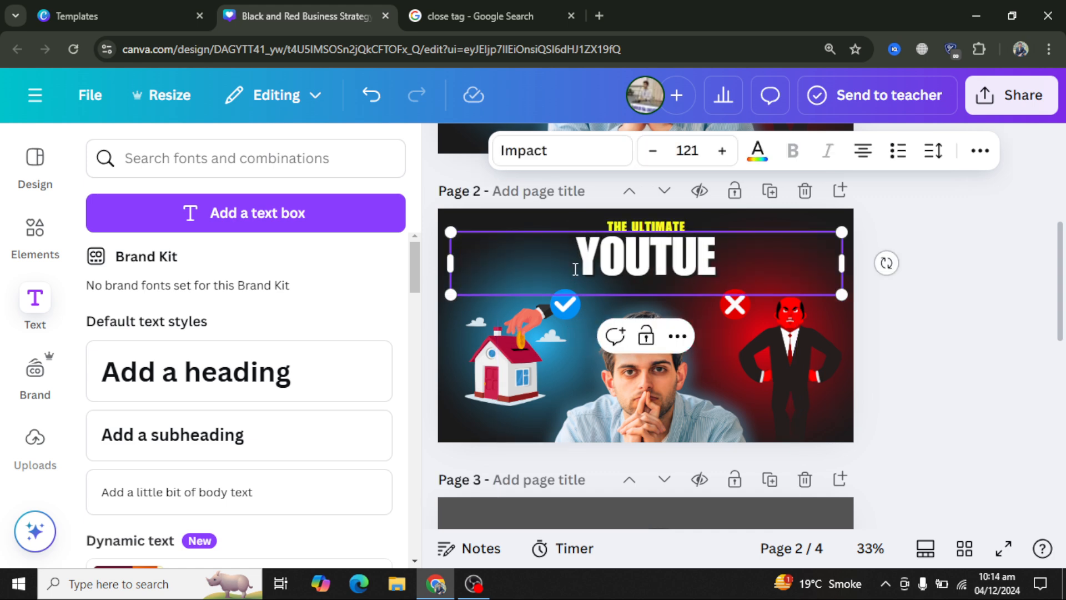
key(BackSpace)
text(BE)
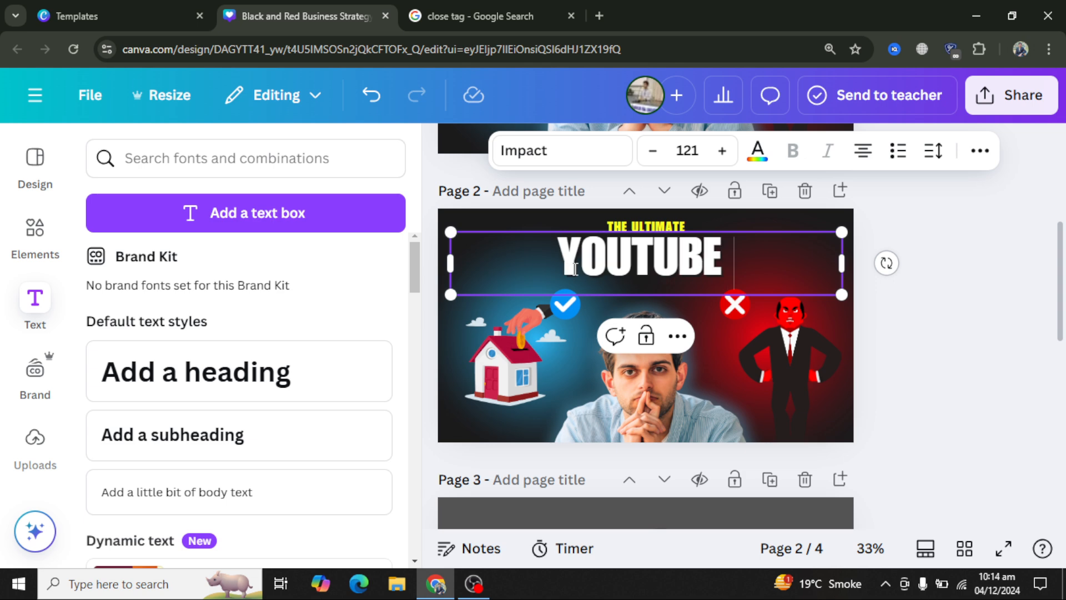
text( FUN)
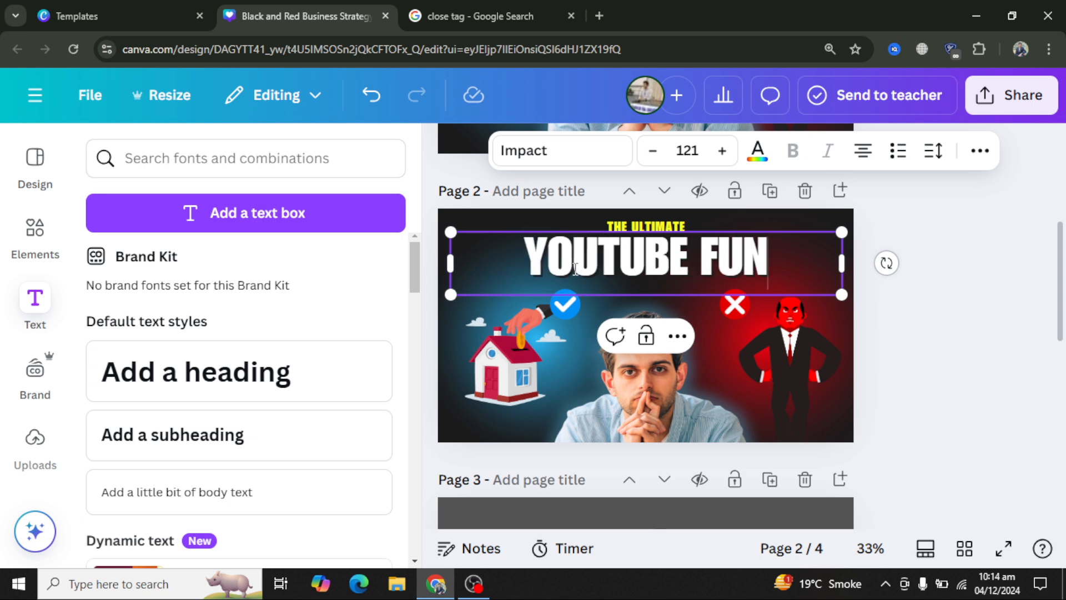
text(CTION)
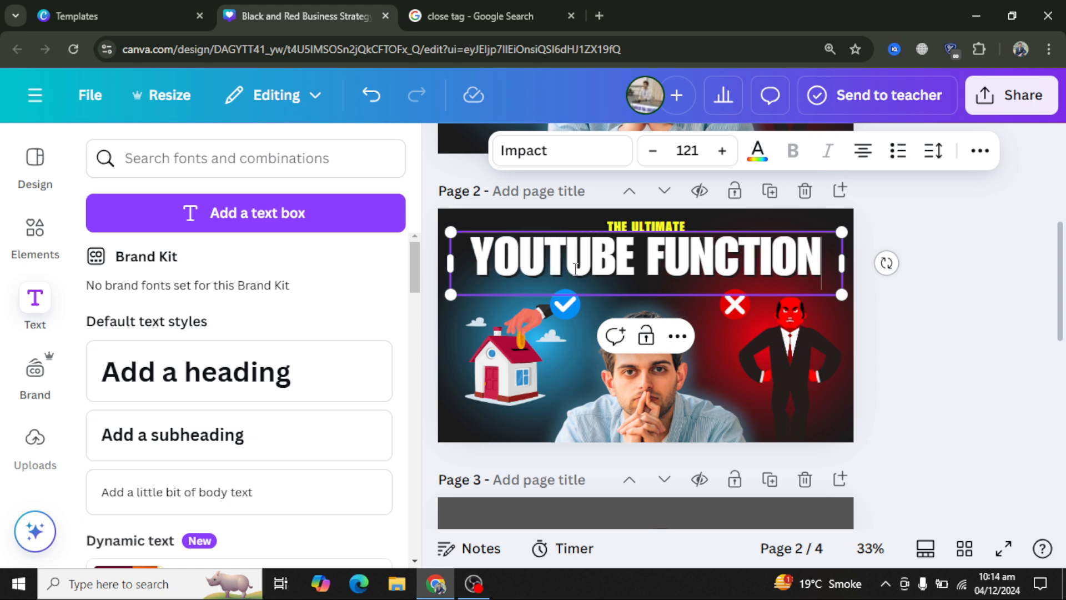
click(937, 336)
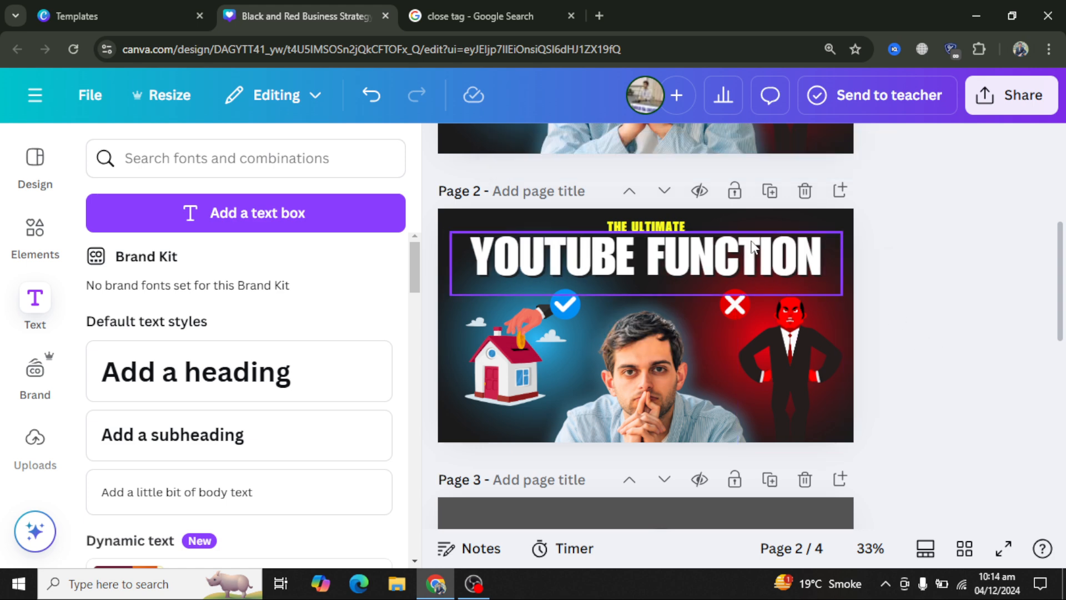
Shift the man's photo on page 2 slightly left and down, and select the house illustration
drag(644, 369, 641, 327)
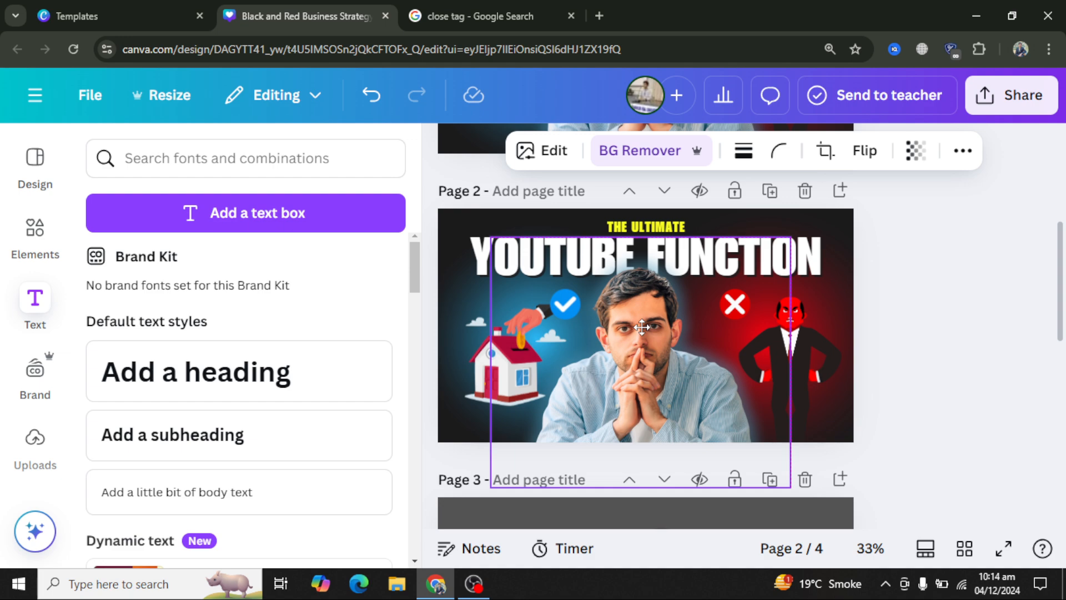
click(474, 374)
Switch to the Google Search page and search for images of "youtube function"
click(496, 11)
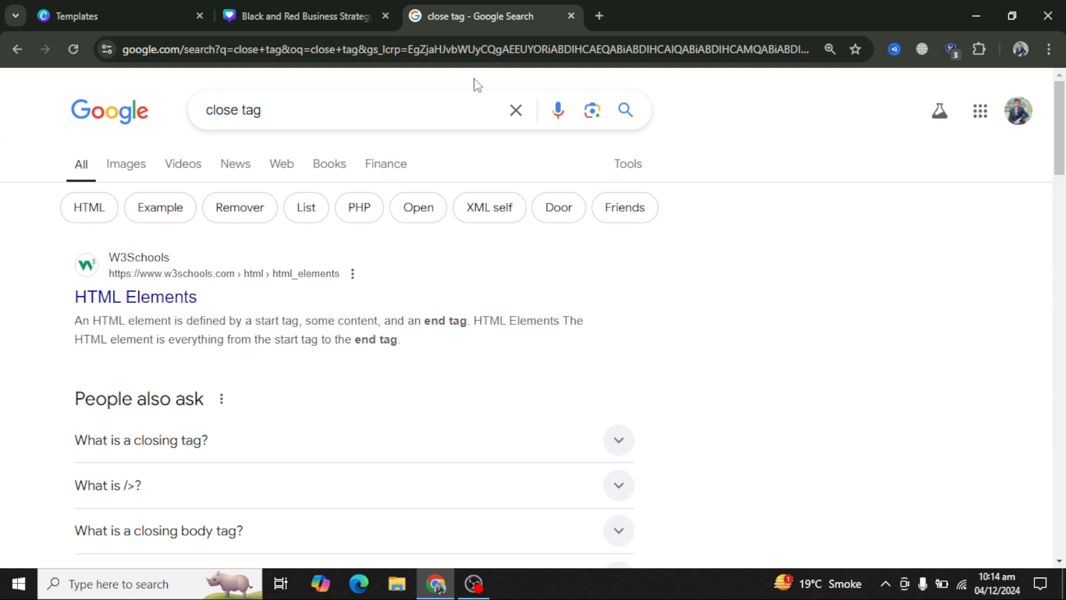
click(514, 110)
text(youtube )
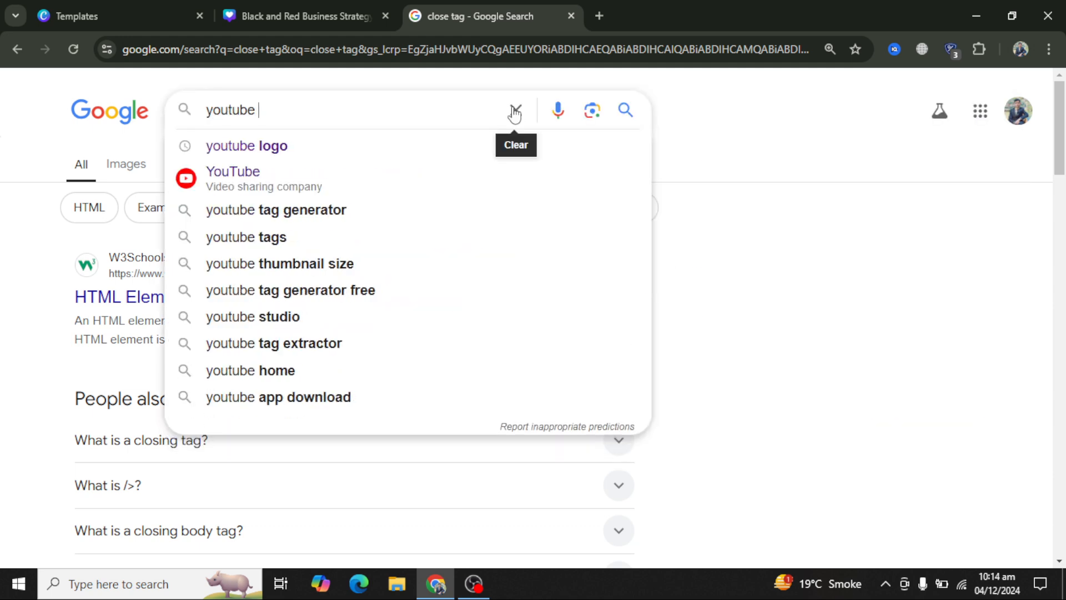
text(function)
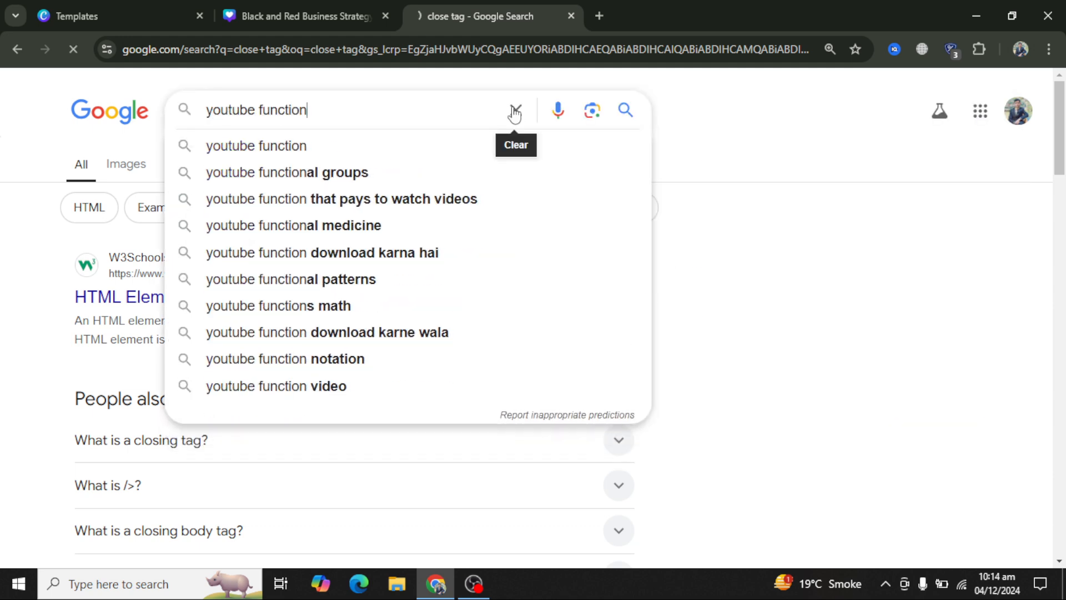
key(Return)
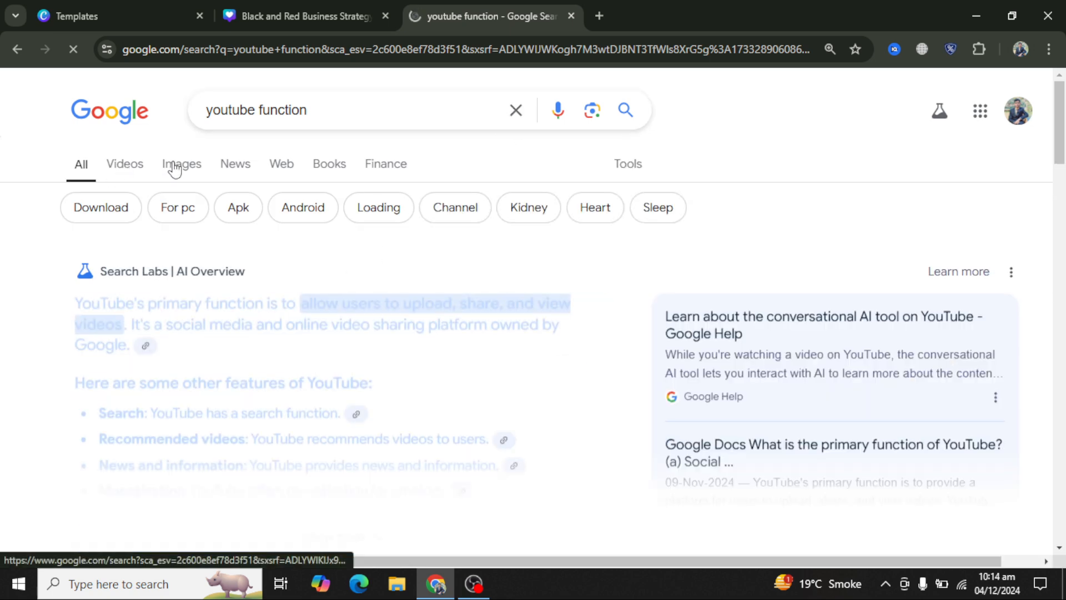
click(200, 166)
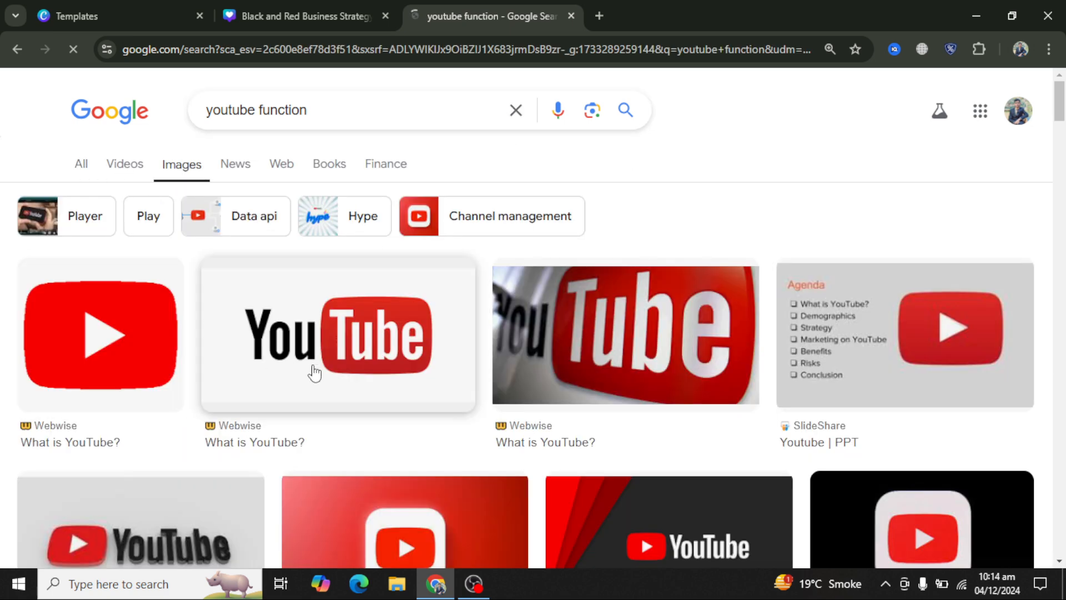
Find the red YouTube play-button logo with a transparent background among the image results and copy the image
scroll(759, 448, down, 1)
scroll(758, 449, down, 2)
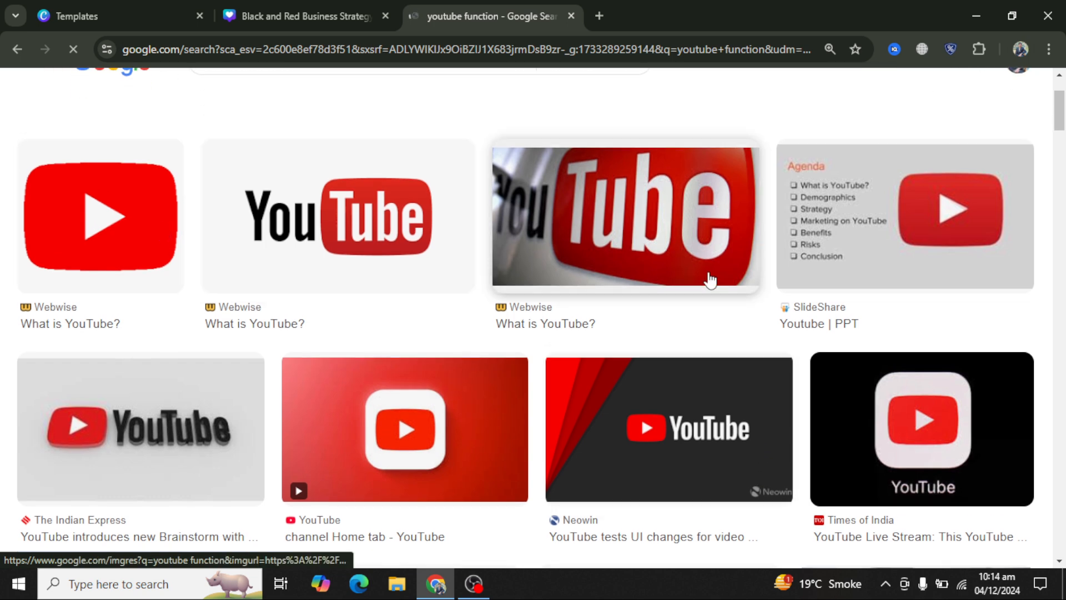
click(162, 232)
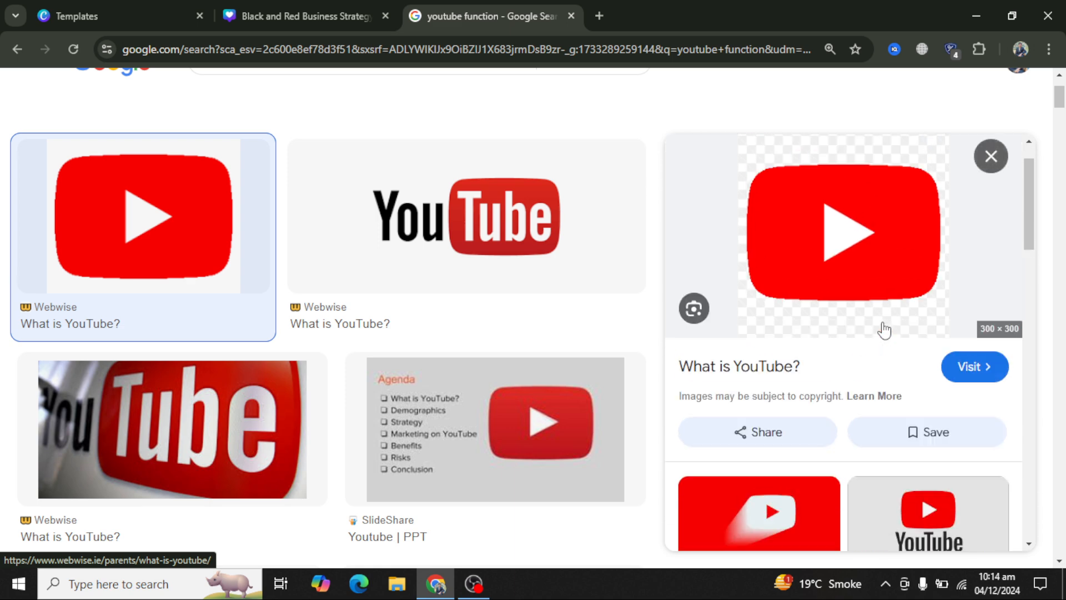
right_click(874, 297)
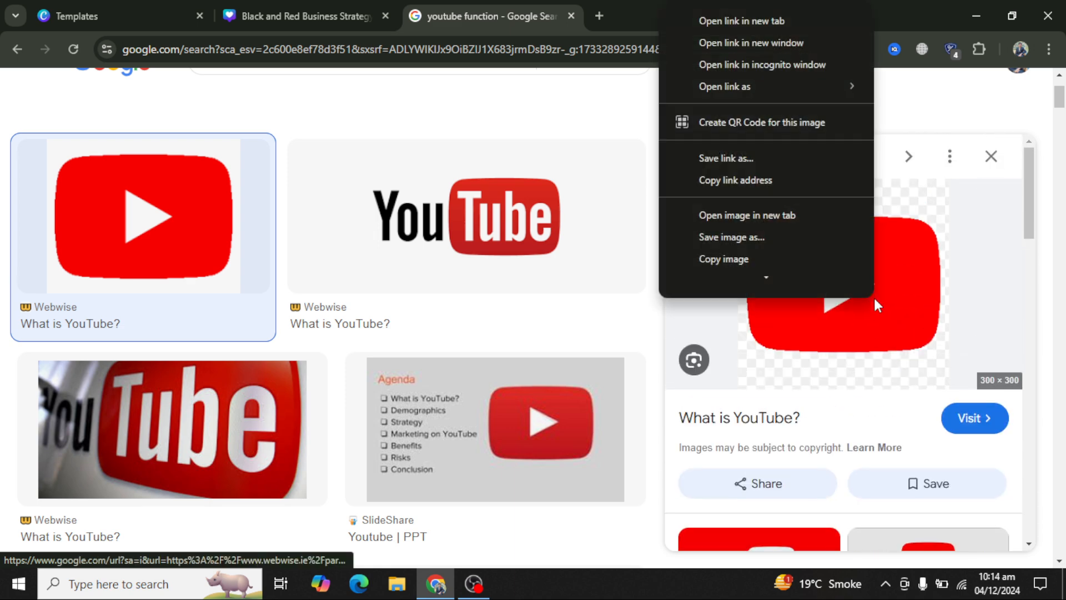
click(745, 265)
Return to the Canva design, delete the house illustration from page 2 and paste the copied YouTube logo onto that page
click(277, 8)
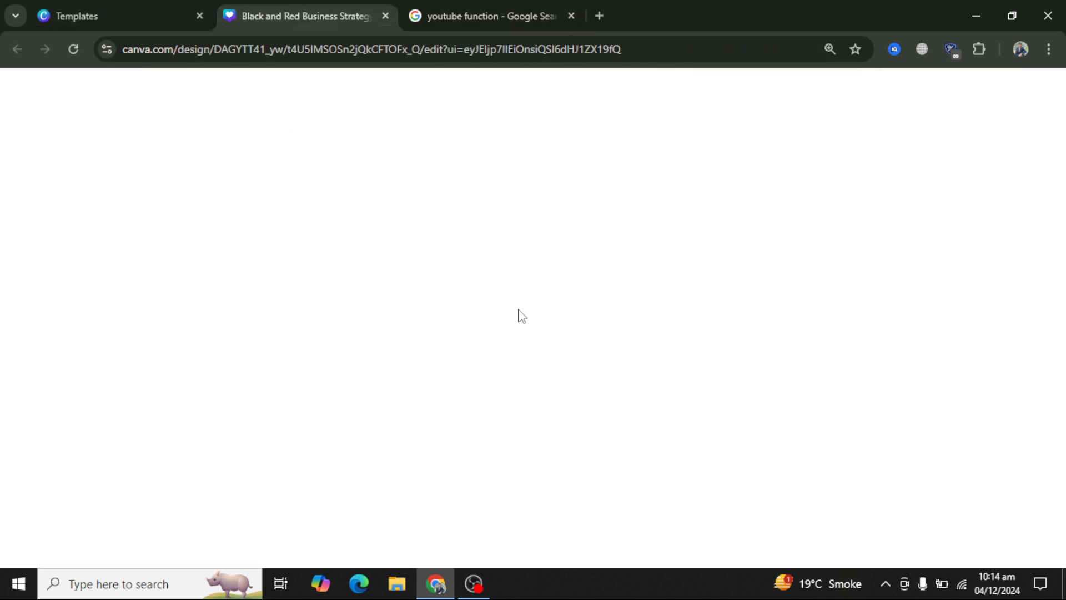
key(Delete)
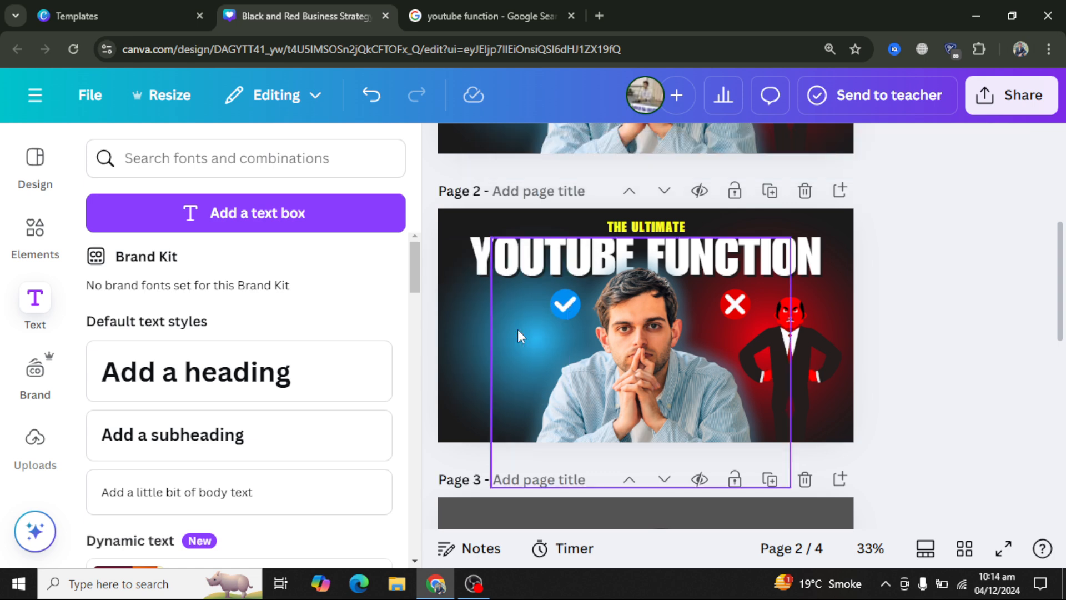
scroll(414, 377, down, 5)
click(473, 371)
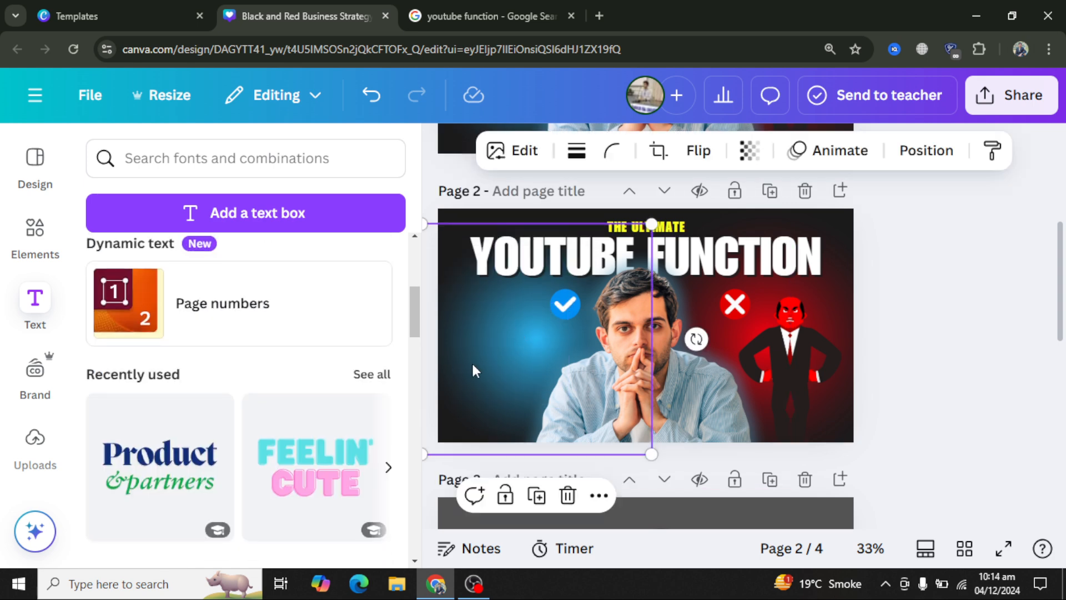
key(ctrl+v)
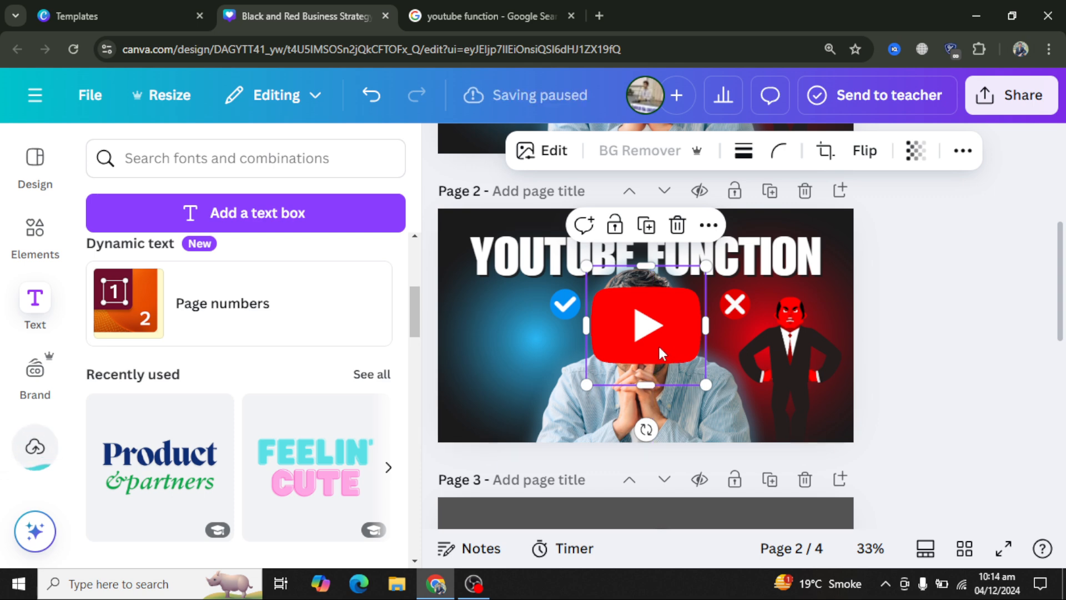
Shrink the YouTube logo and place it to the left of the man, and shift the blue check mark left to the logo's upper-right corner
drag(645, 344, 512, 361)
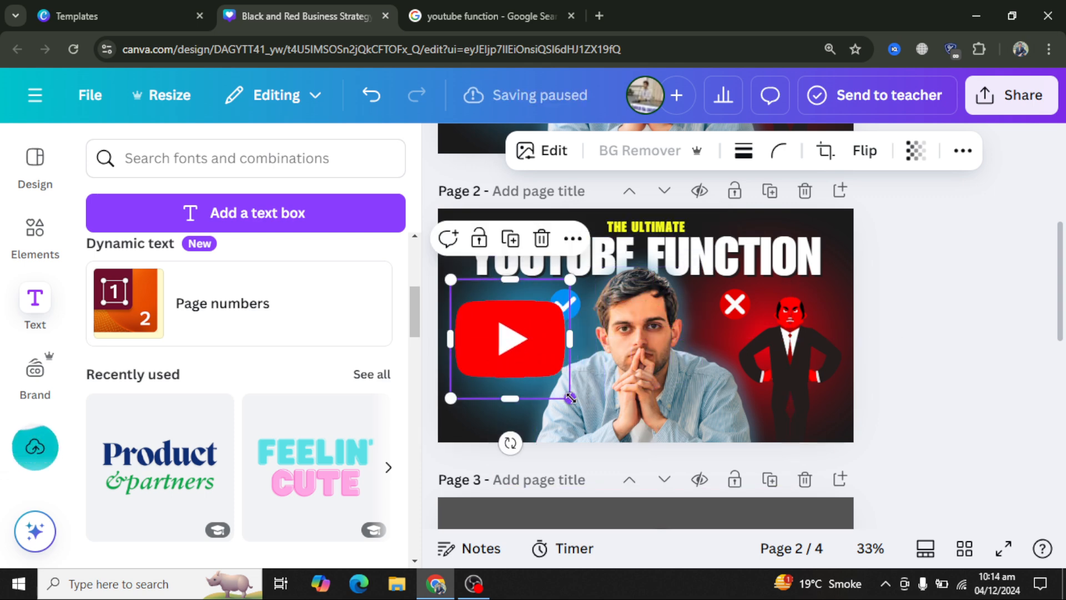
mouse_move(569, 398)
mouse_down()
mouse_move(514, 348)
mouse_move(493, 349)
mouse_move(549, 395)
mouse_up()
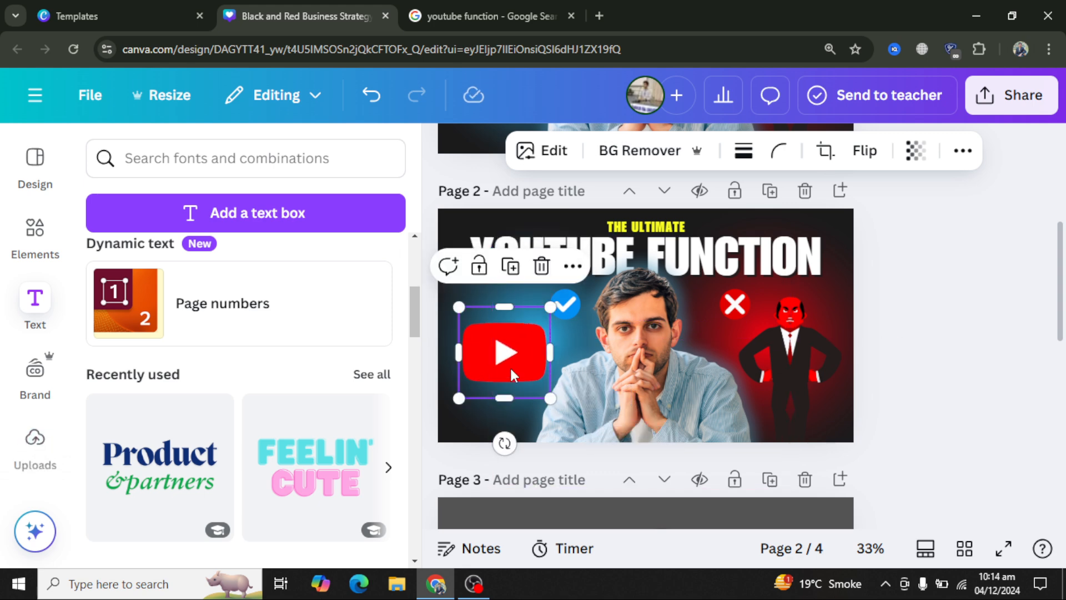
drag(492, 344, 510, 359)
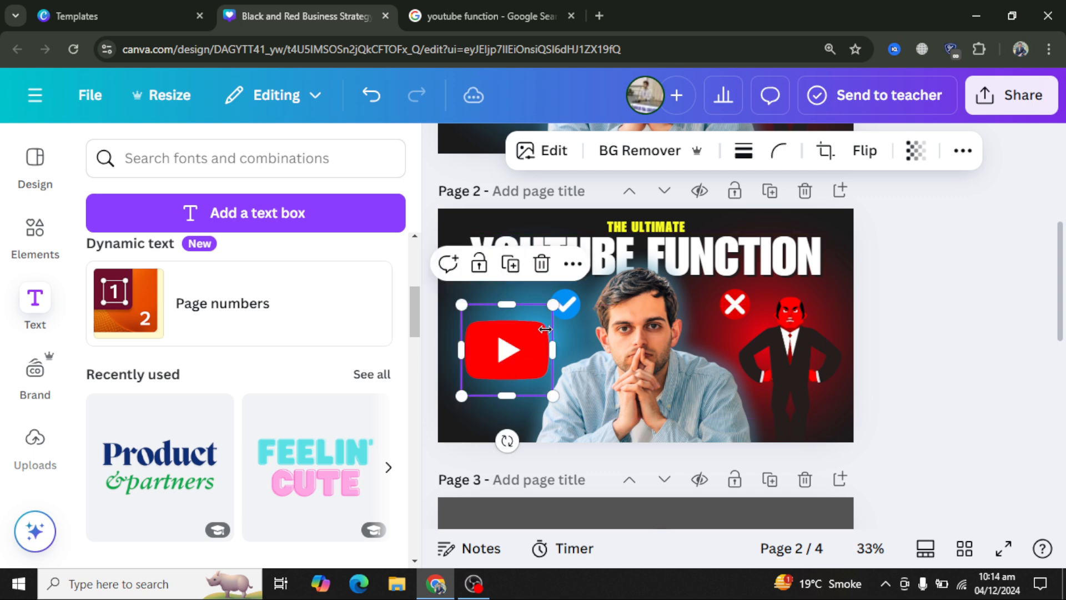
drag(571, 305, 543, 301)
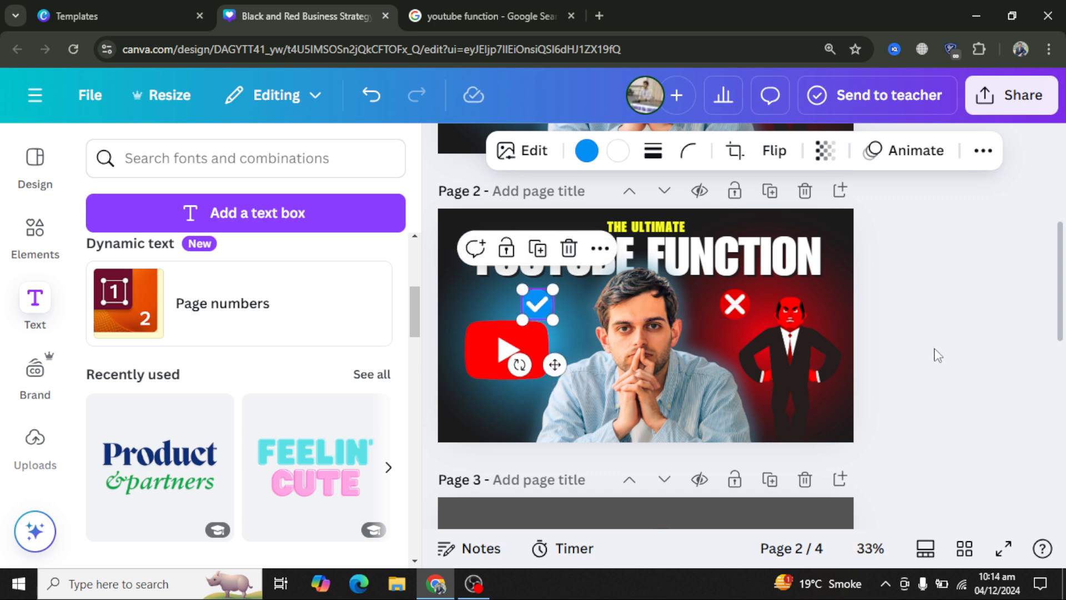
click(938, 355)
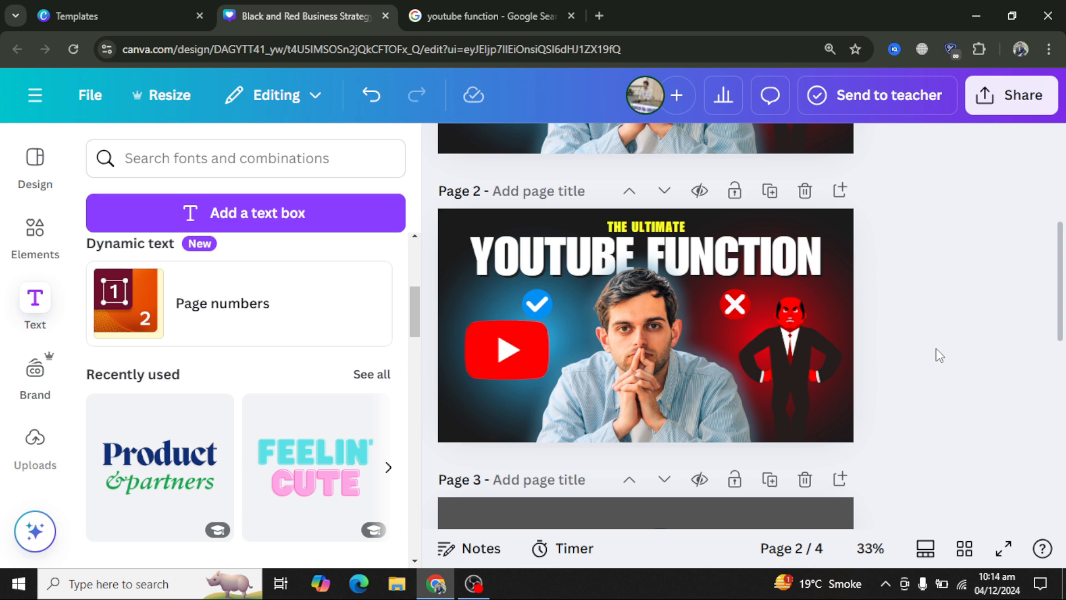
Delete the red-headed businessman illustration from page 2 and switch to the Google page to search images for "youtube green logo"
click(788, 349)
key(Delete)
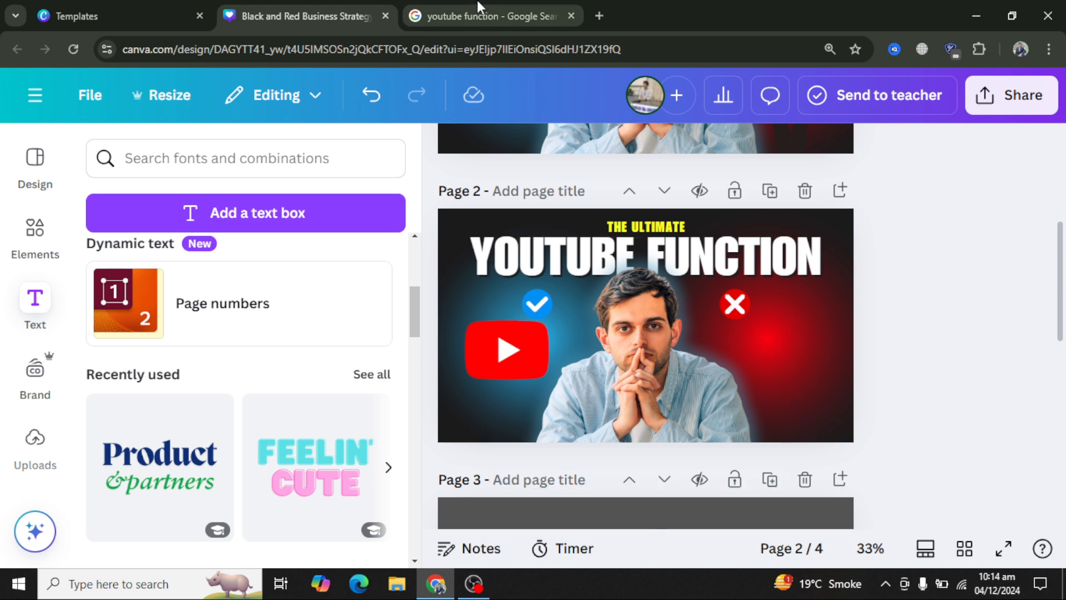
click(478, 7)
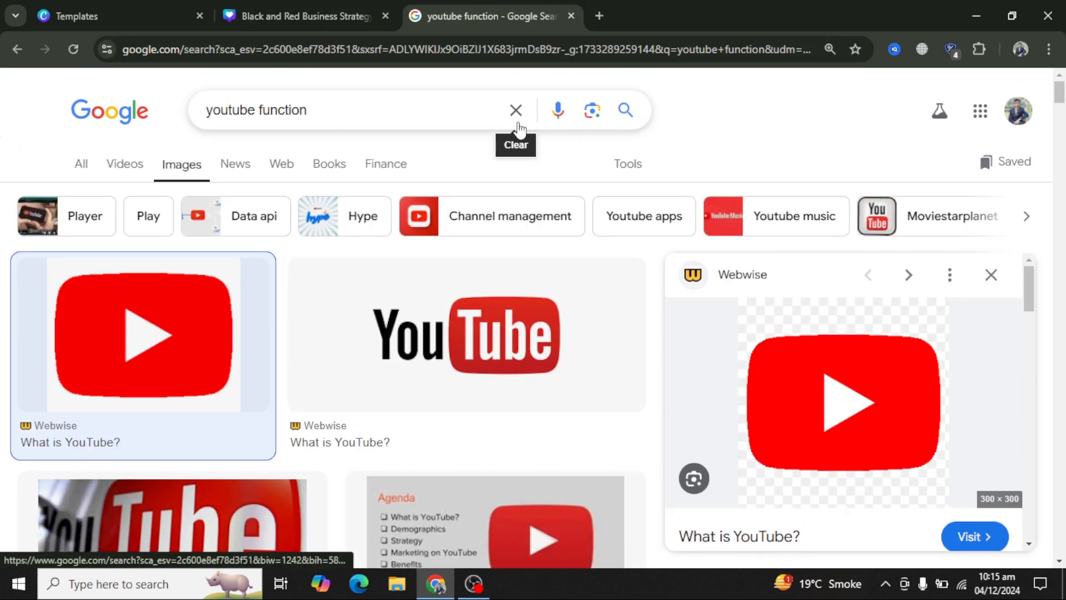
click(517, 121)
text(youtube )
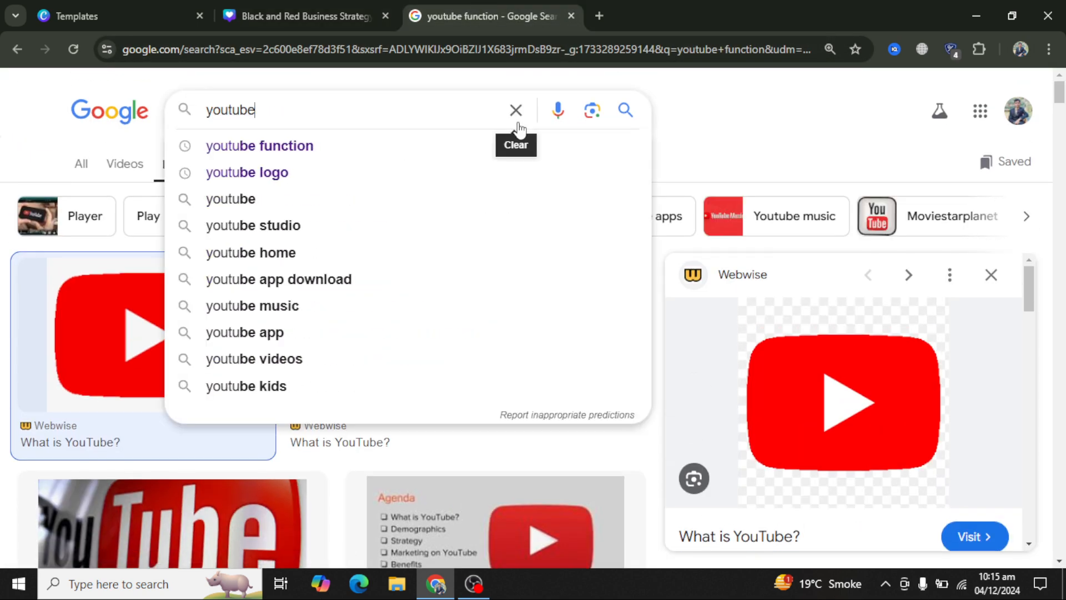
text(gree)
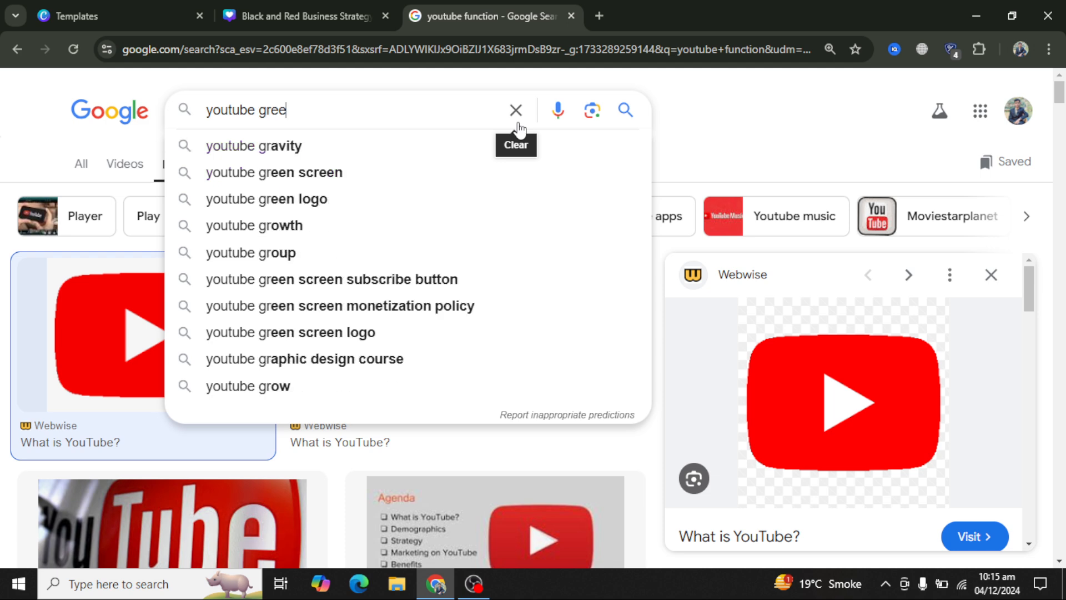
text(n logo)
key(Return)
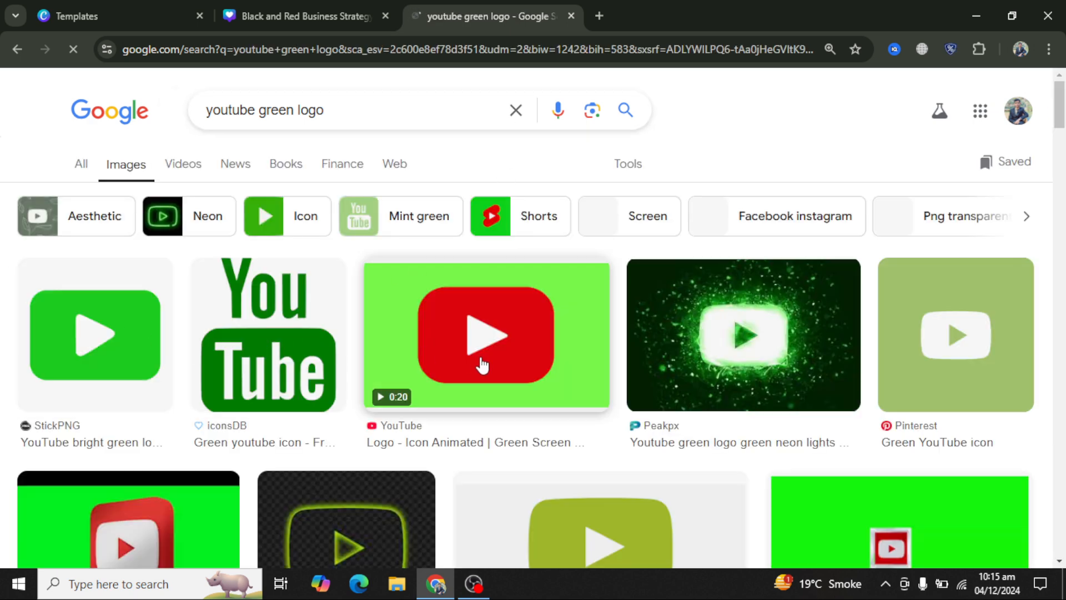
Copy the bright green YouTube logo from the StickPNG result and paste it onto page 2 of the Canva design
scroll(510, 367, down, 1)
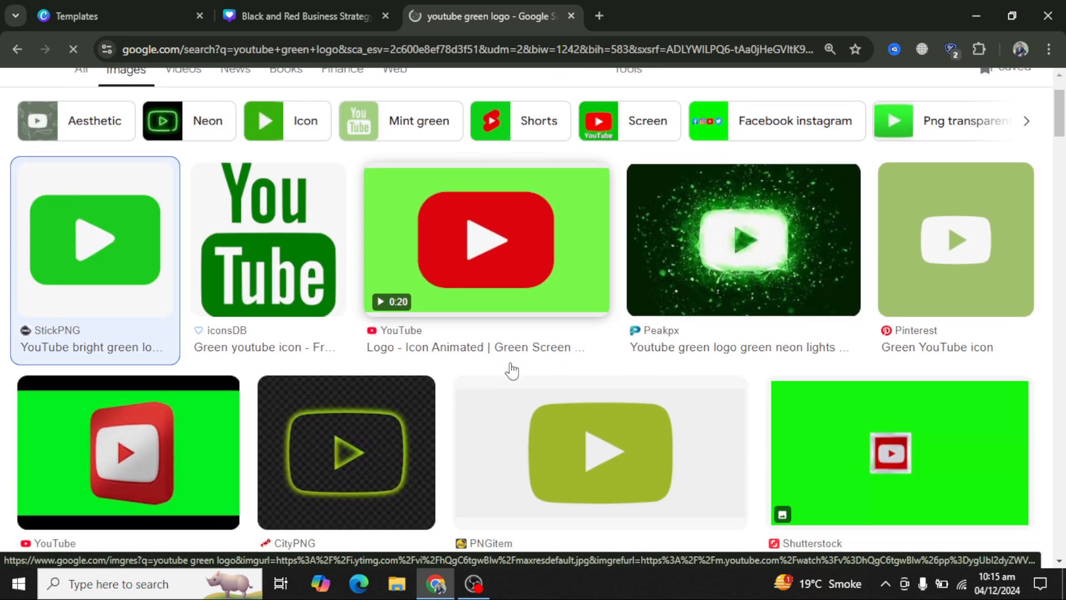
scroll(511, 369, up, 1)
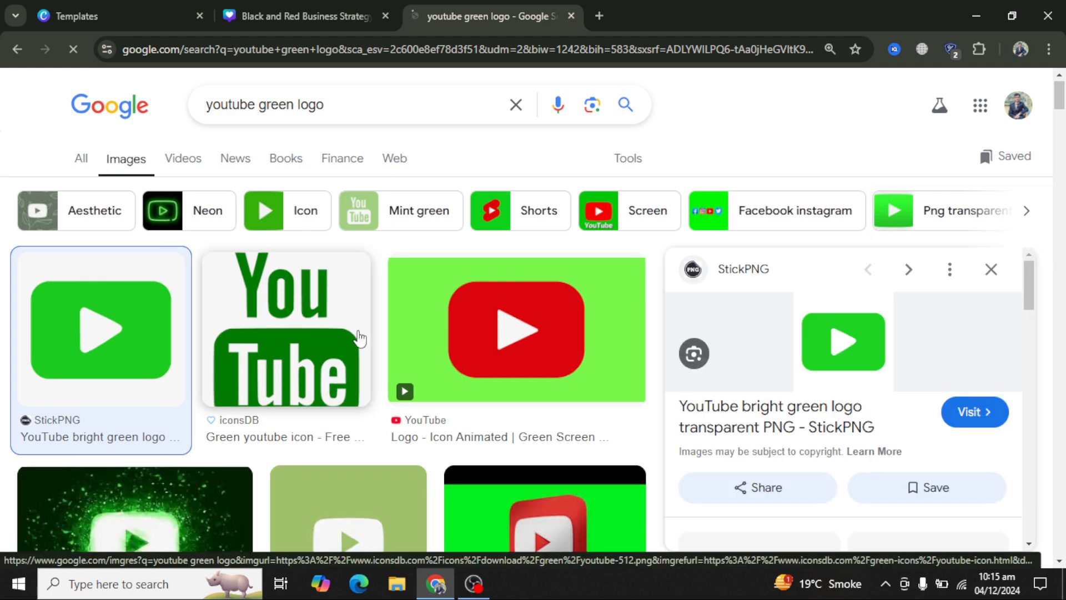
right_click(876, 358)
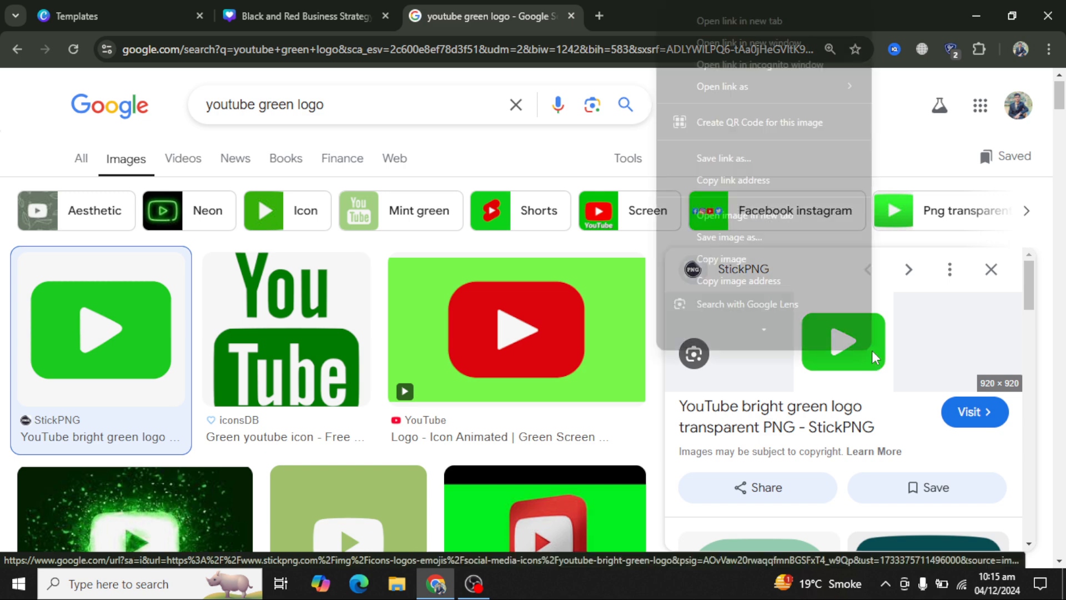
click(739, 256)
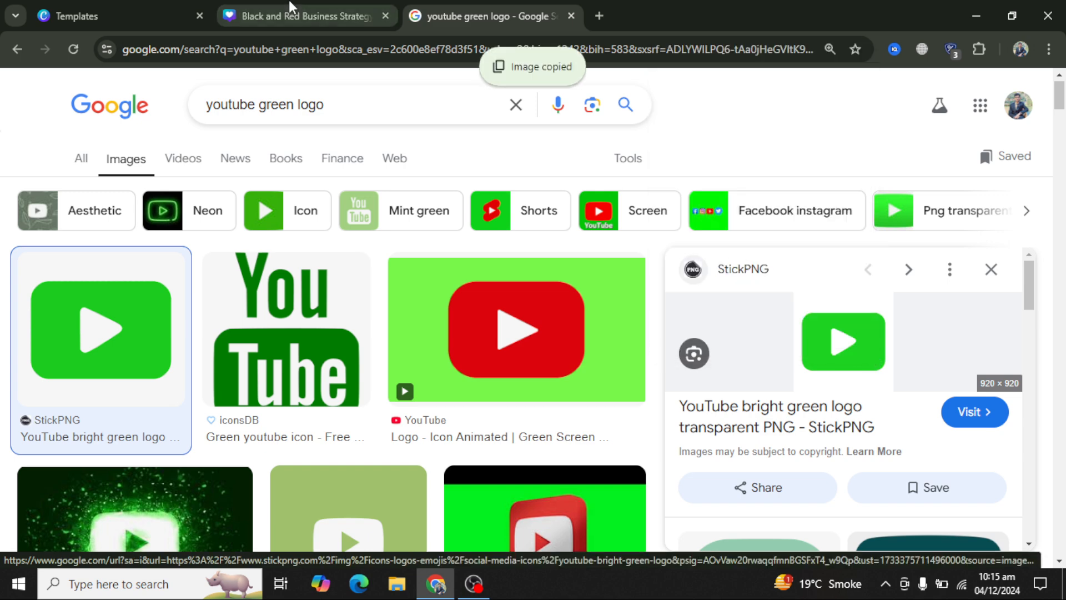
key(ctrl+shift+Tab)
key(ctrl+v)
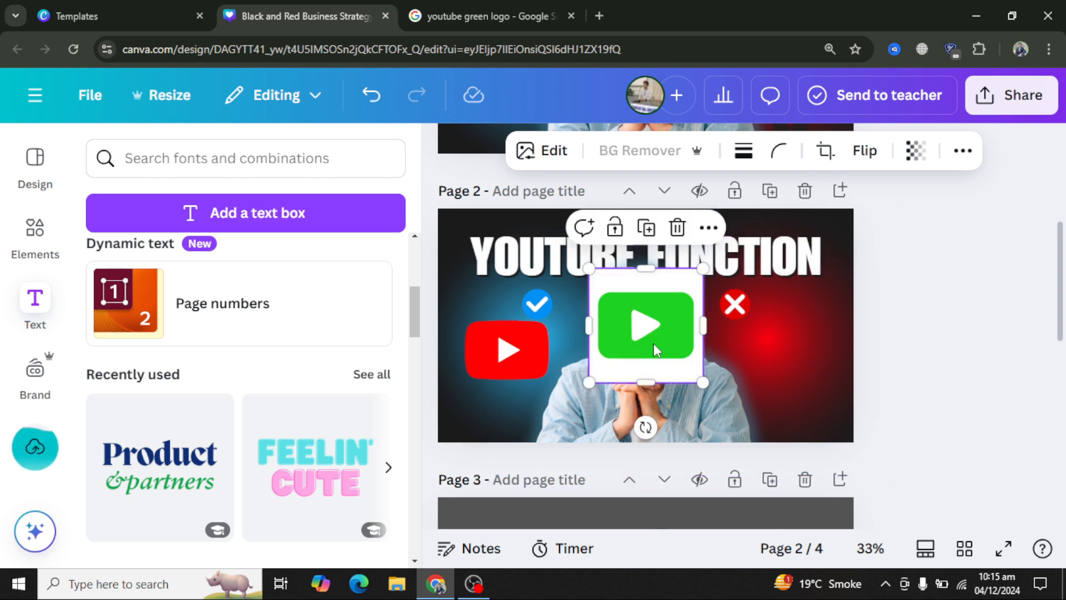
Remove the green logo's background and place the logo to the right of the man, below the red cross mark
drag(654, 343, 733, 361)
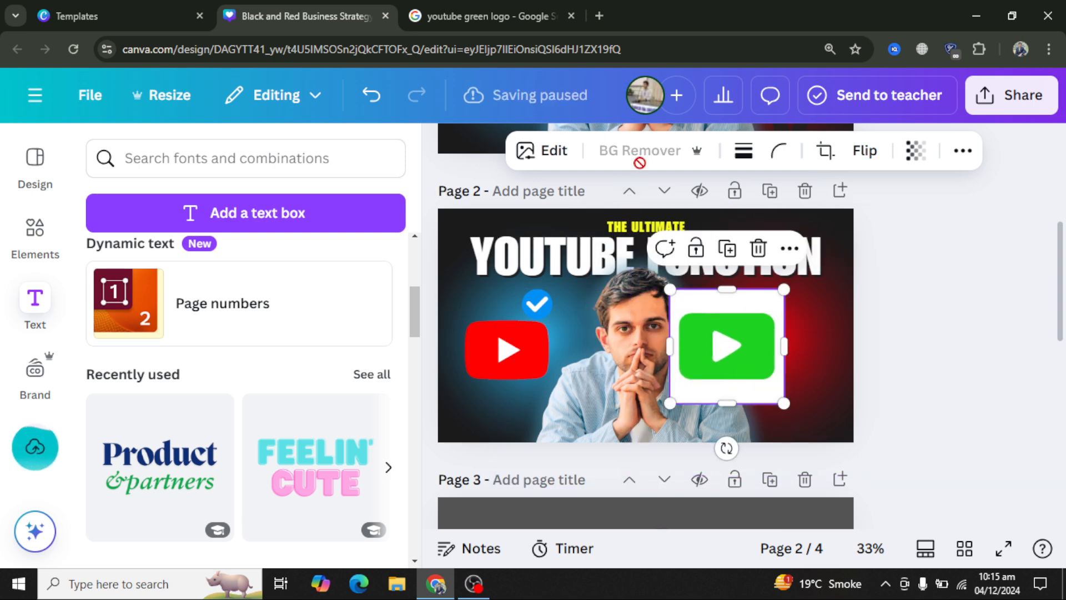
click(625, 150)
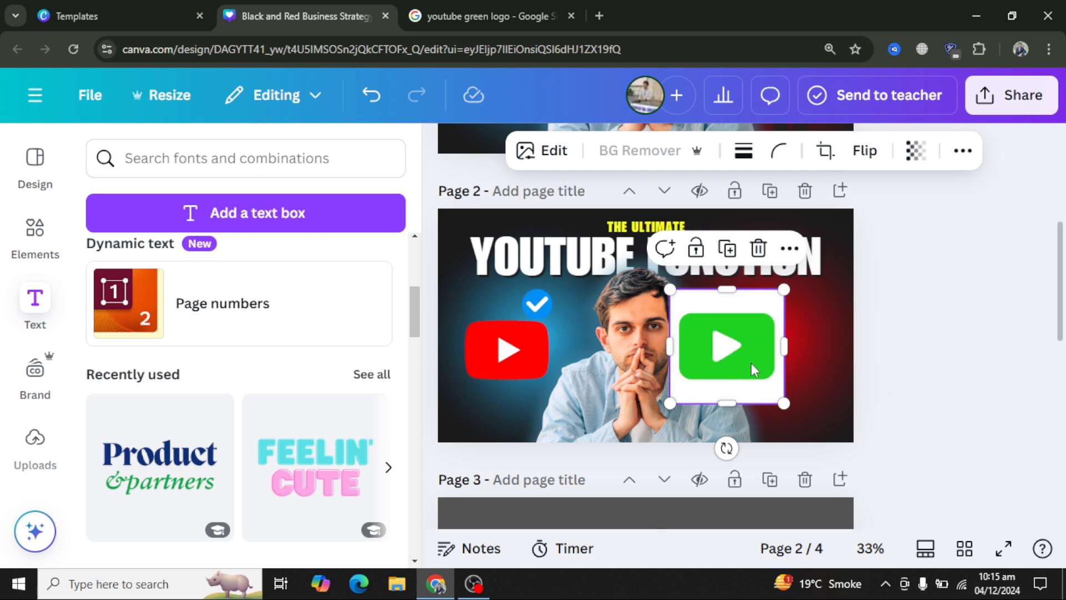
drag(744, 358, 807, 374)
click(905, 373)
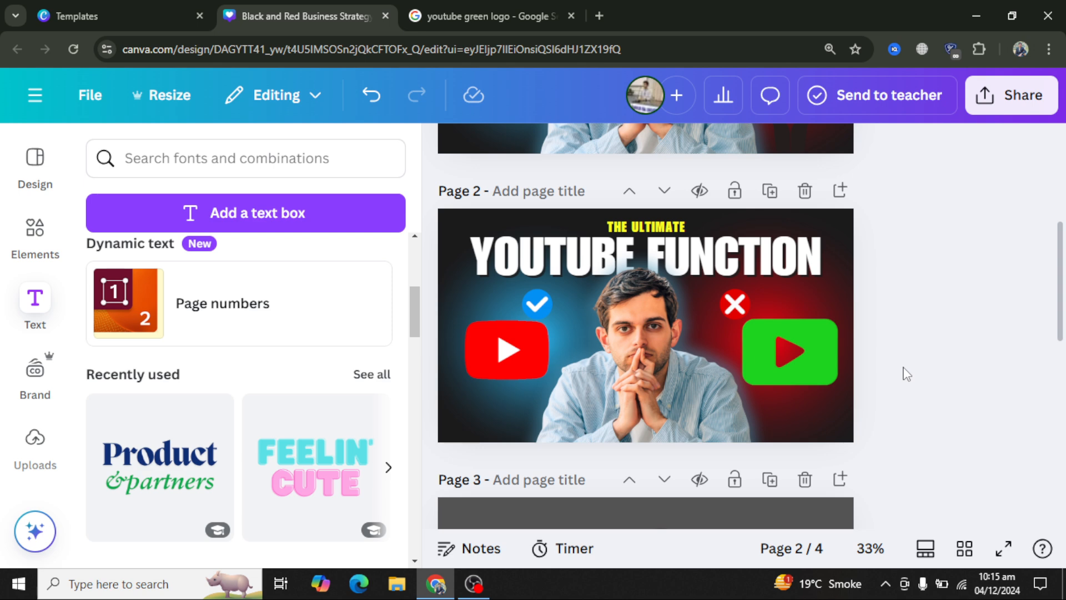
Send the man's photo on page 2 backward by one layer
click(636, 347)
right_click(636, 347)
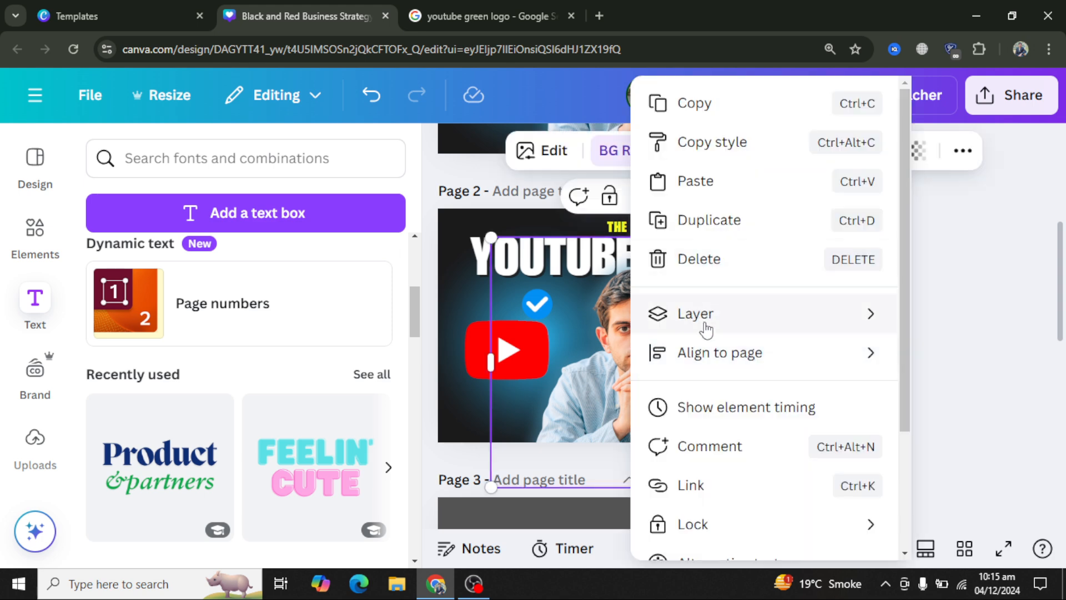
mouse_move(705, 337)
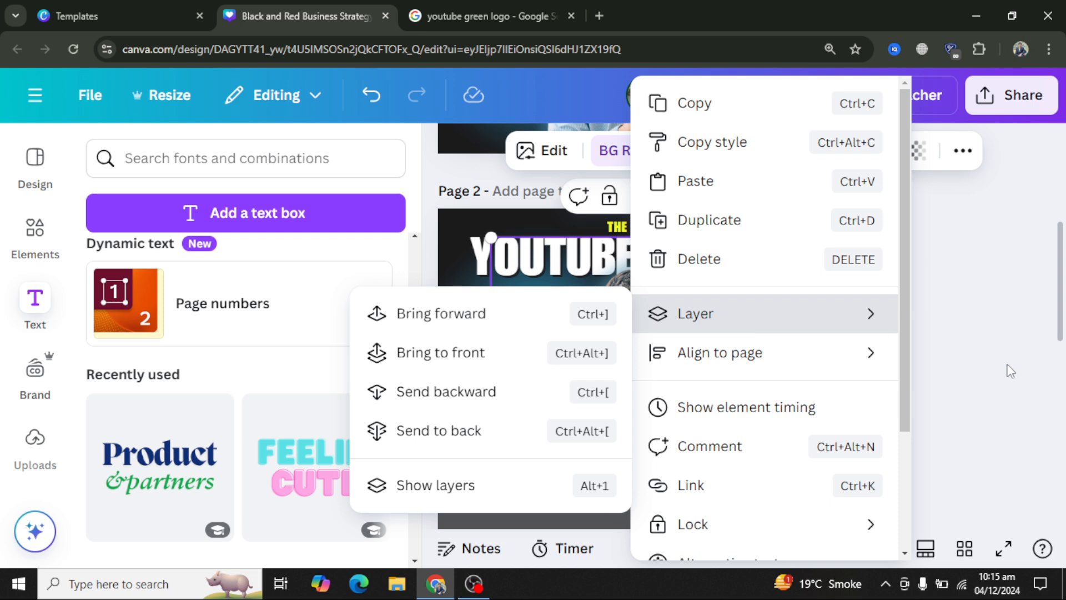
click(738, 349)
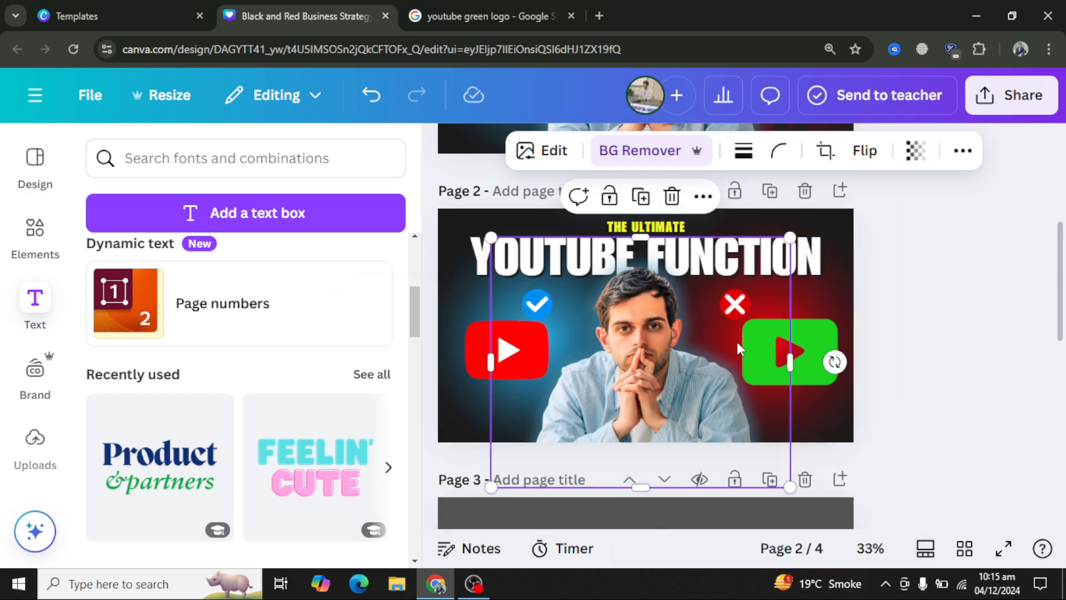
right_click(680, 355)
mouse_move(740, 319)
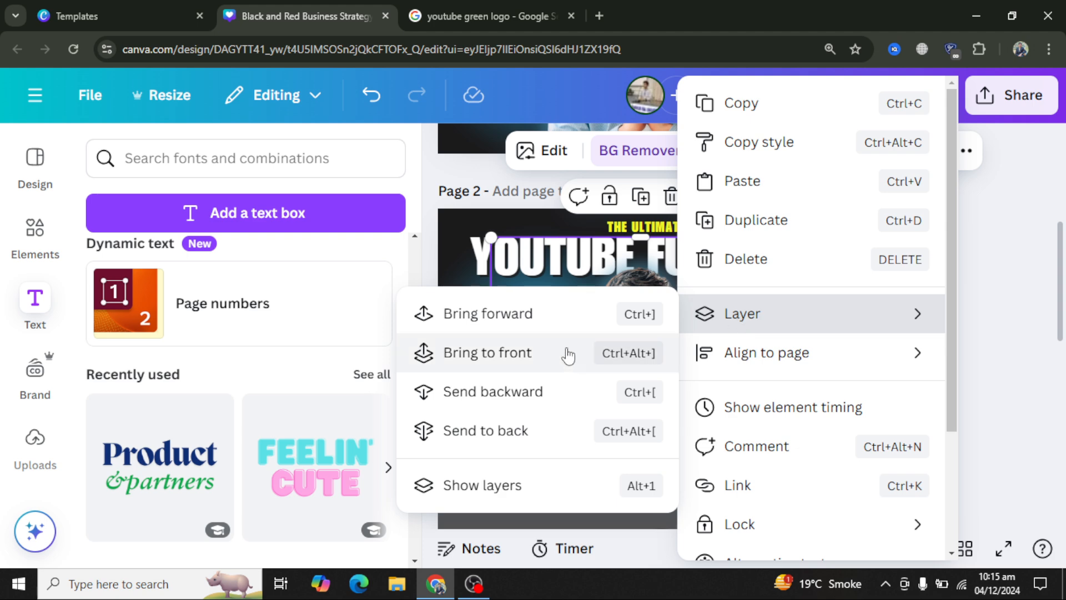
click(542, 395)
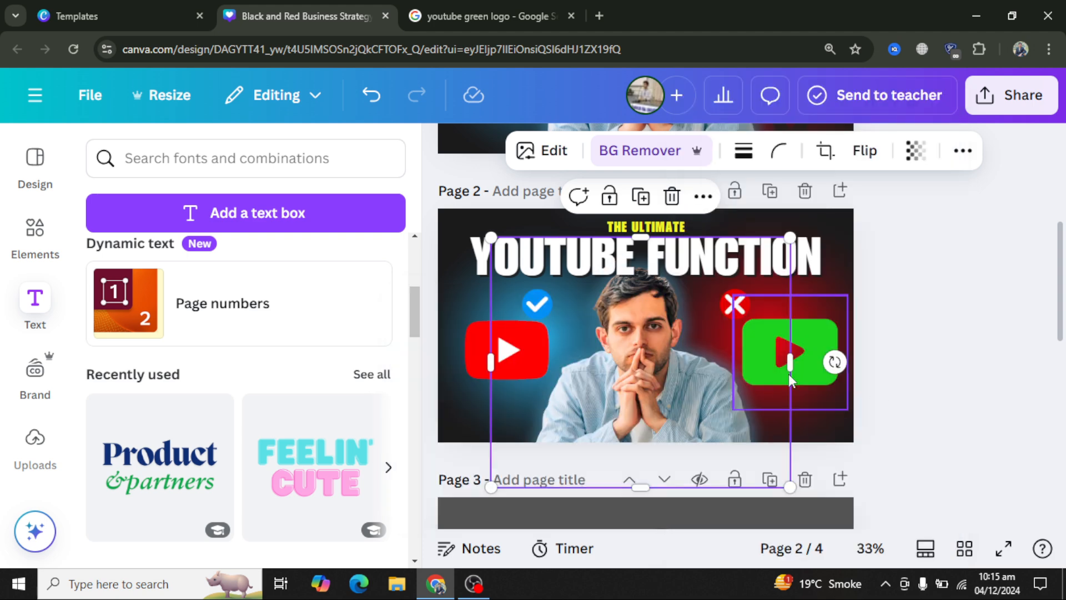
Move the man's photo slightly up over the title, bring it to the front and send it one layer backward
drag(619, 380, 619, 360)
right_click(620, 368)
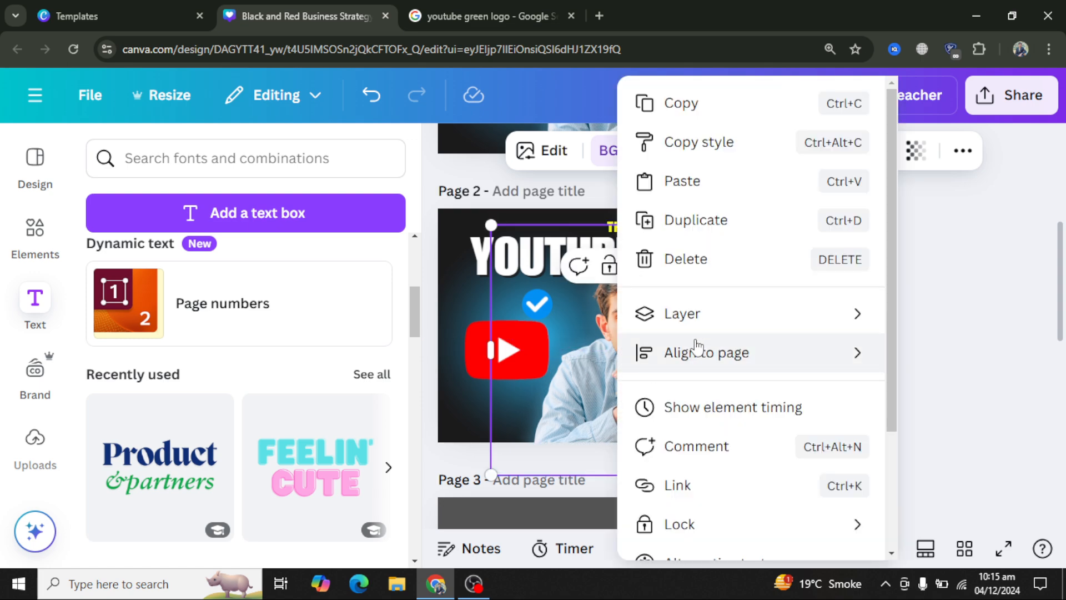
mouse_move(705, 325)
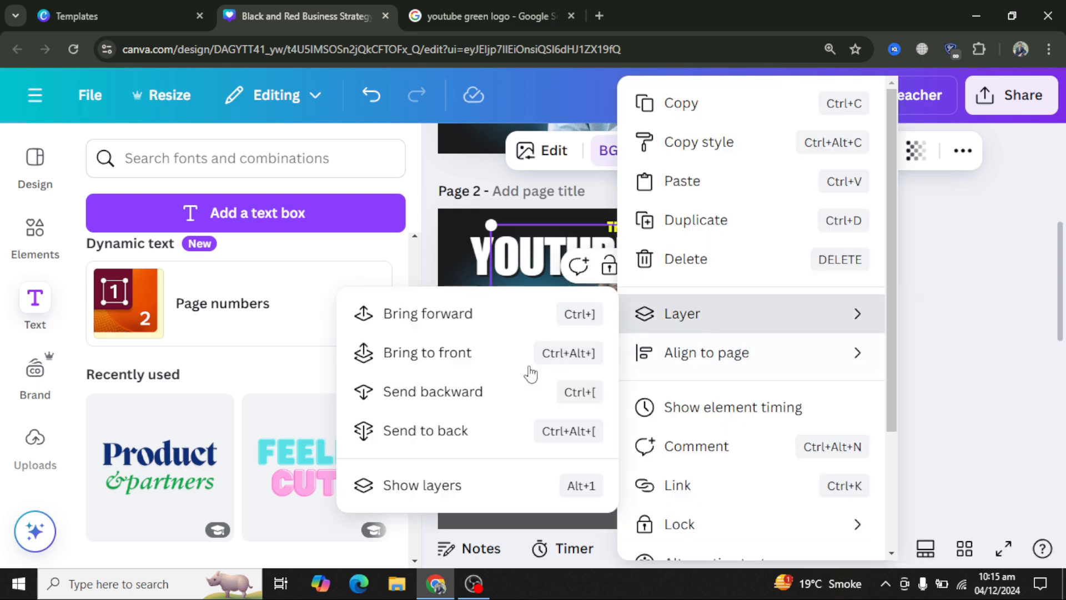
click(462, 363)
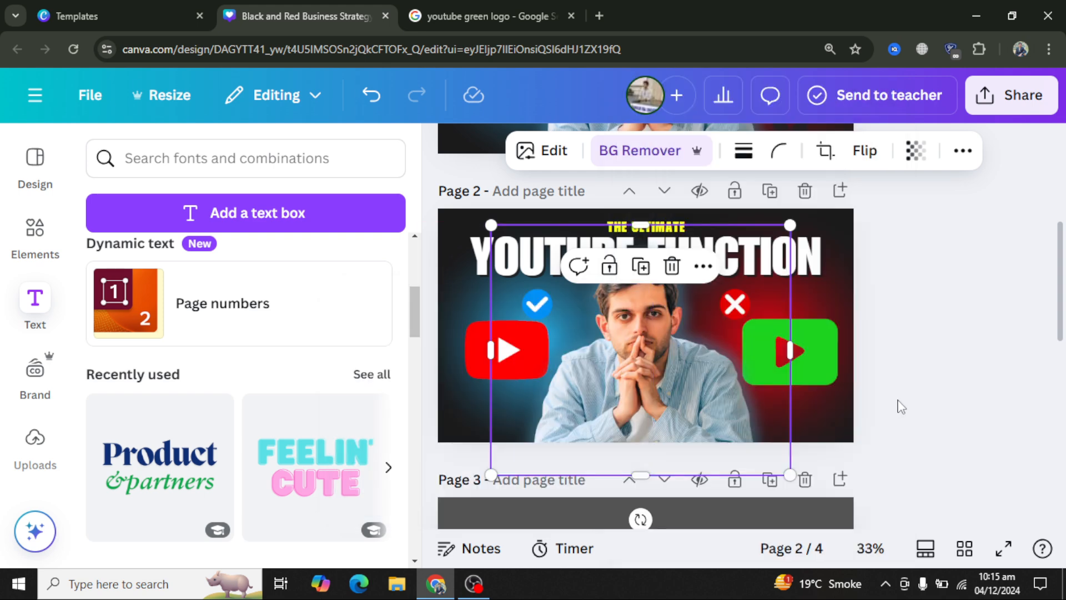
right_click(651, 385)
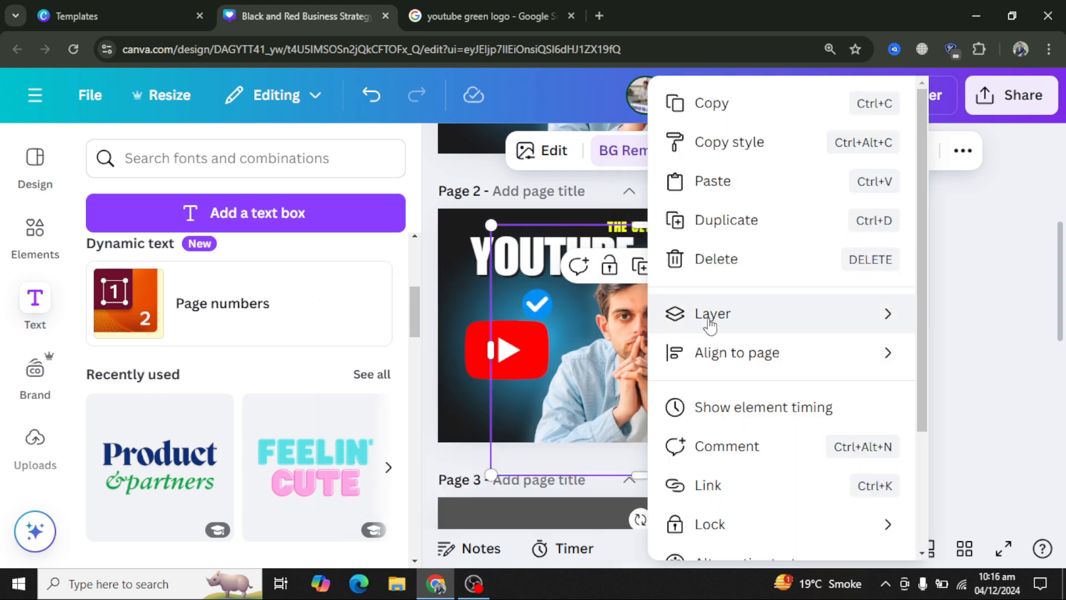
mouse_move(694, 326)
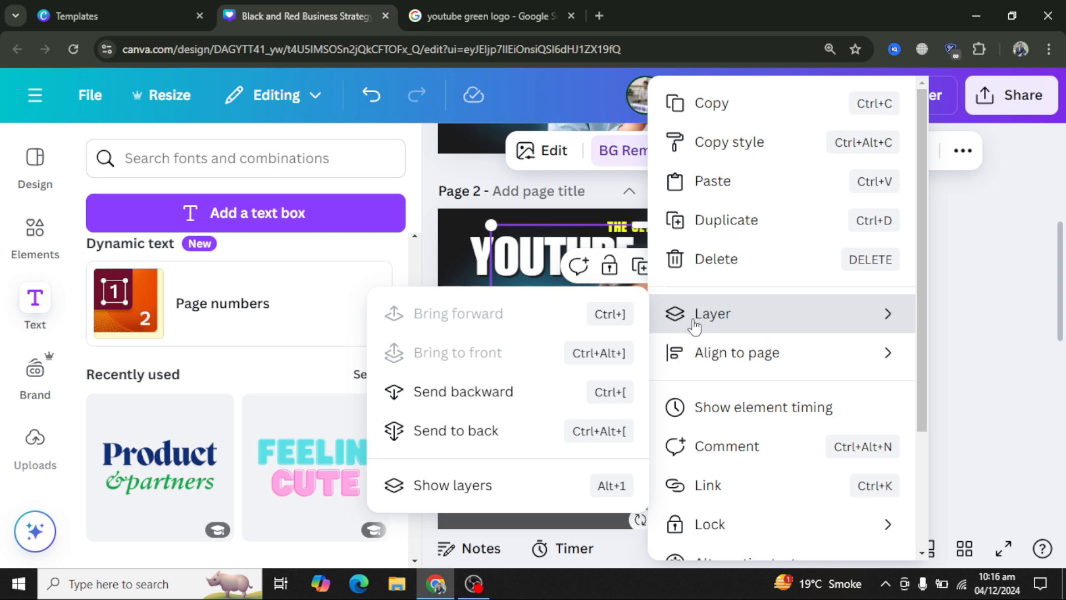
click(488, 409)
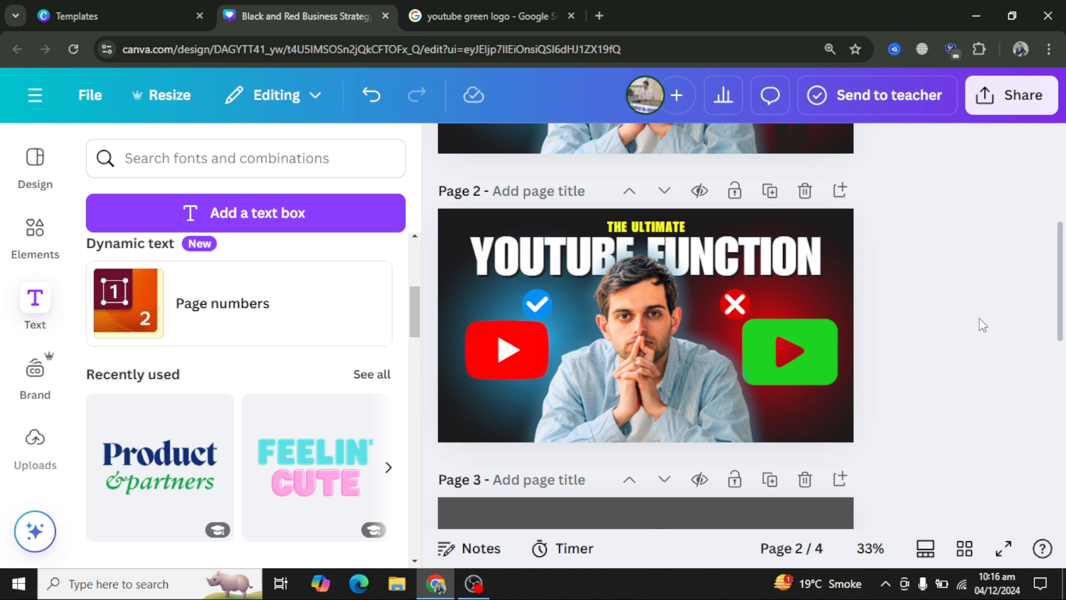
With blank page 4 selected, look through the uploaded images, videos and audio and the recent searches for fonts
scroll(967, 341, down, 1)
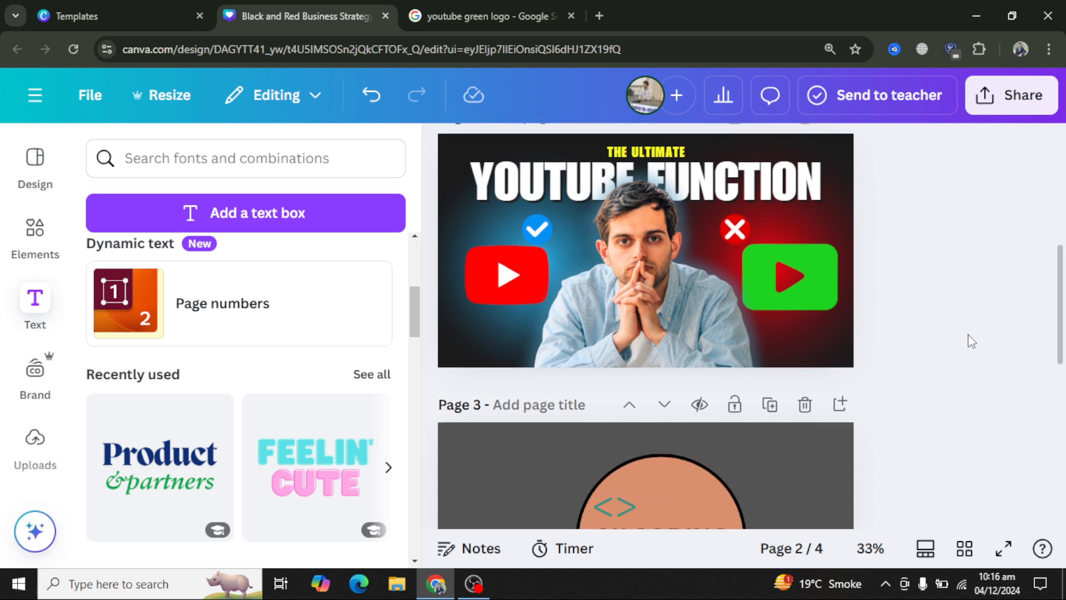
scroll(968, 341, up, 1)
scroll(968, 341, down, 1)
scroll(972, 341, down, 4)
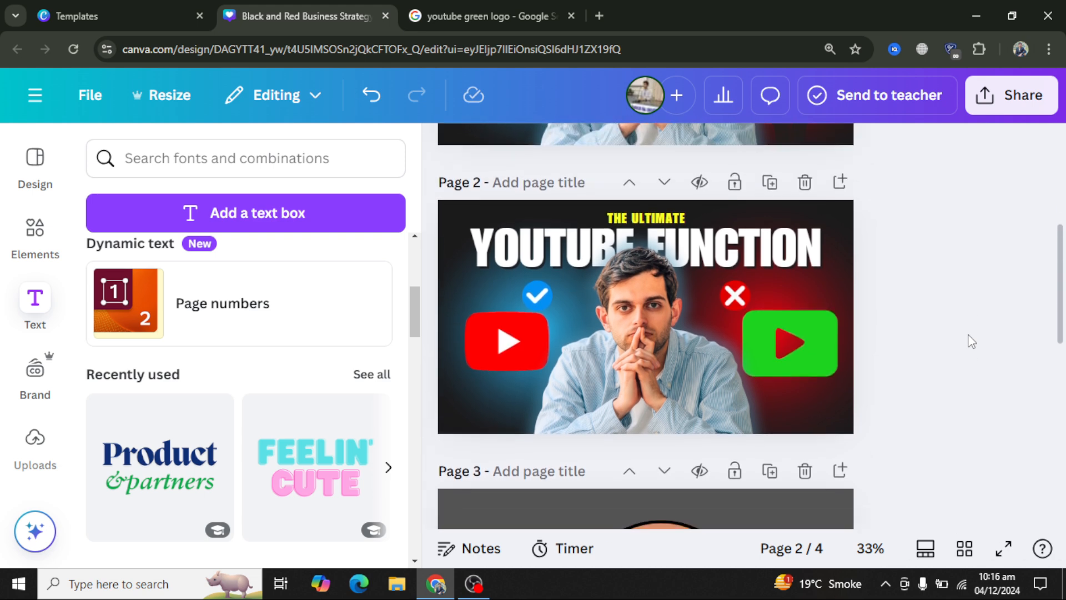
scroll(971, 341, down, 5)
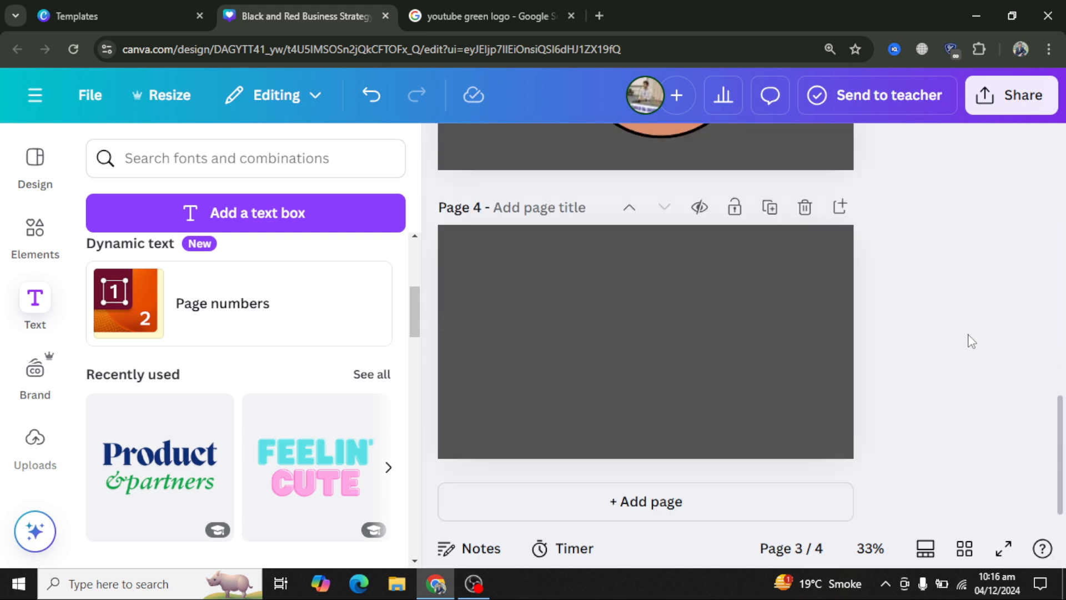
click(587, 345)
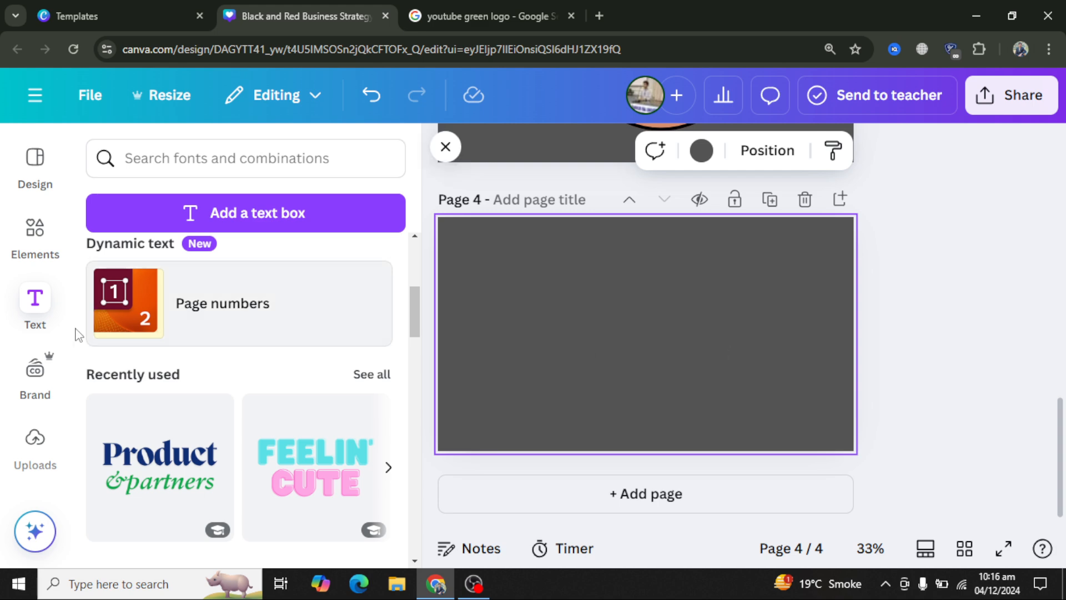
click(37, 463)
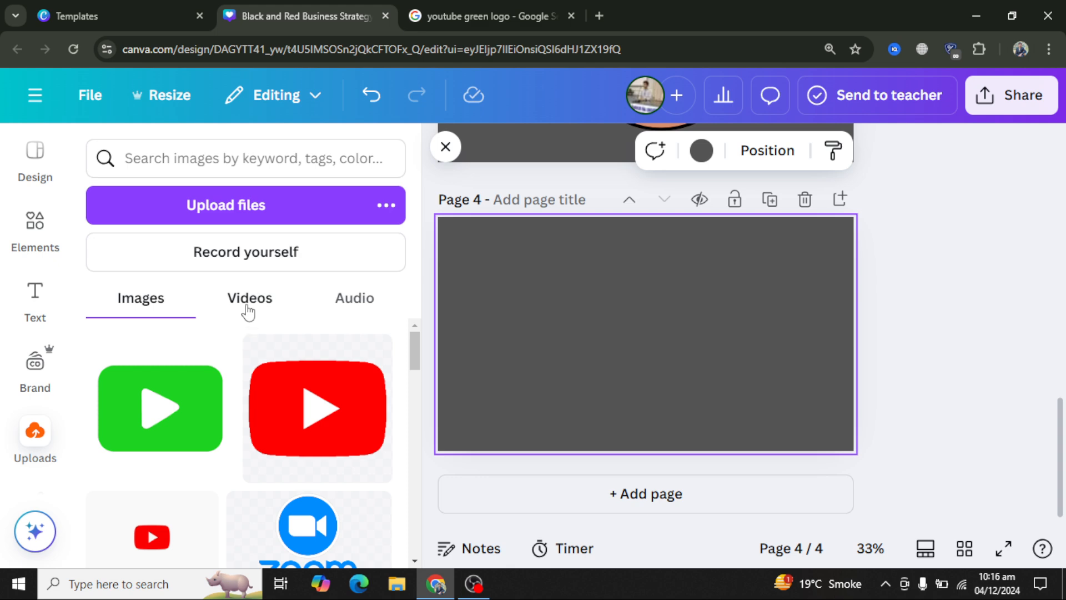
click(245, 310)
click(358, 302)
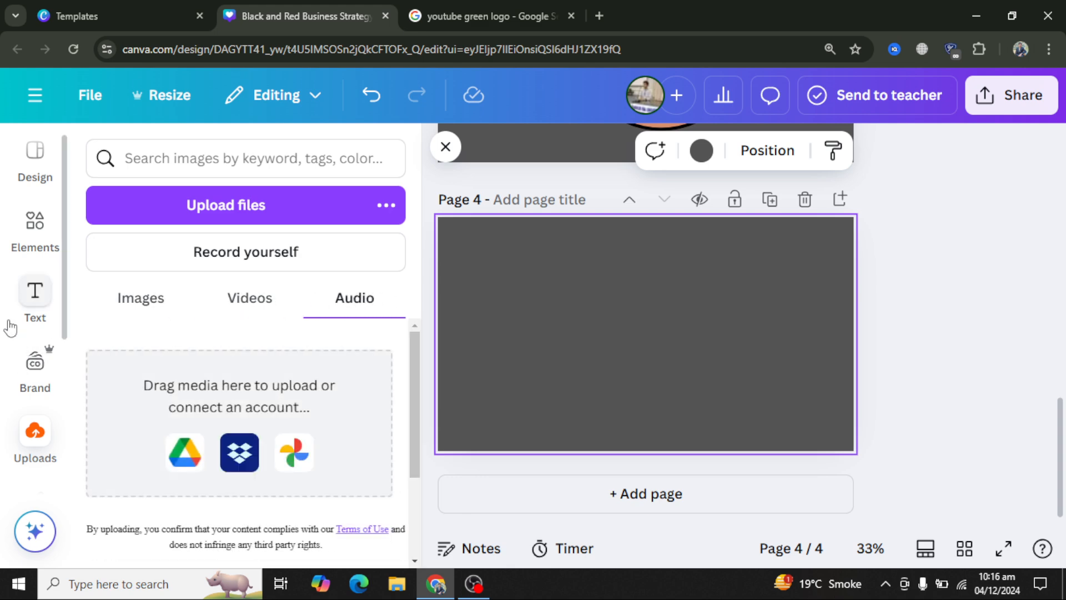
click(28, 311)
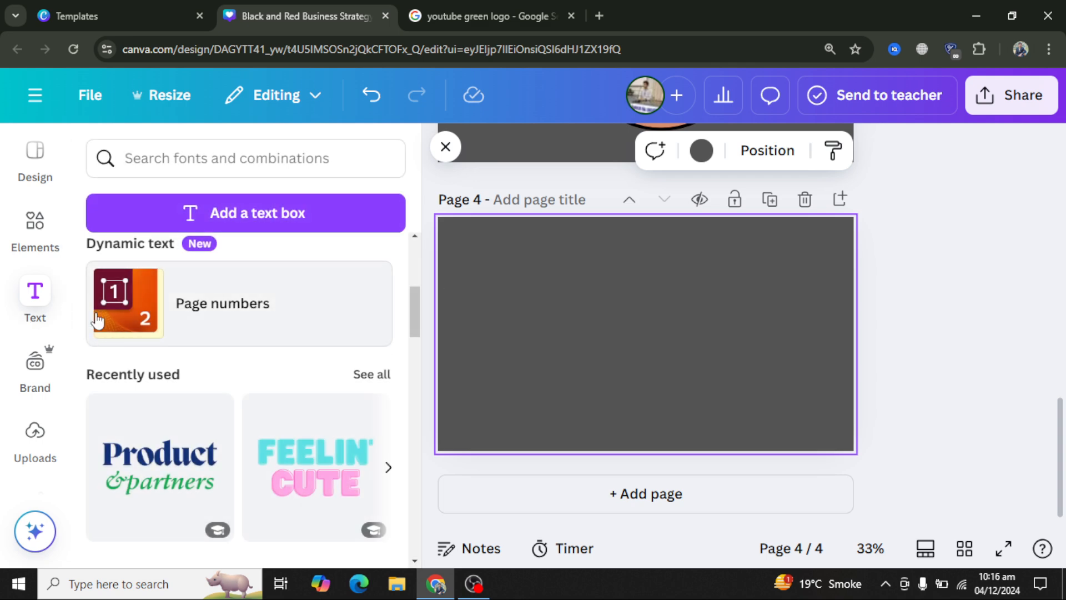
click(271, 159)
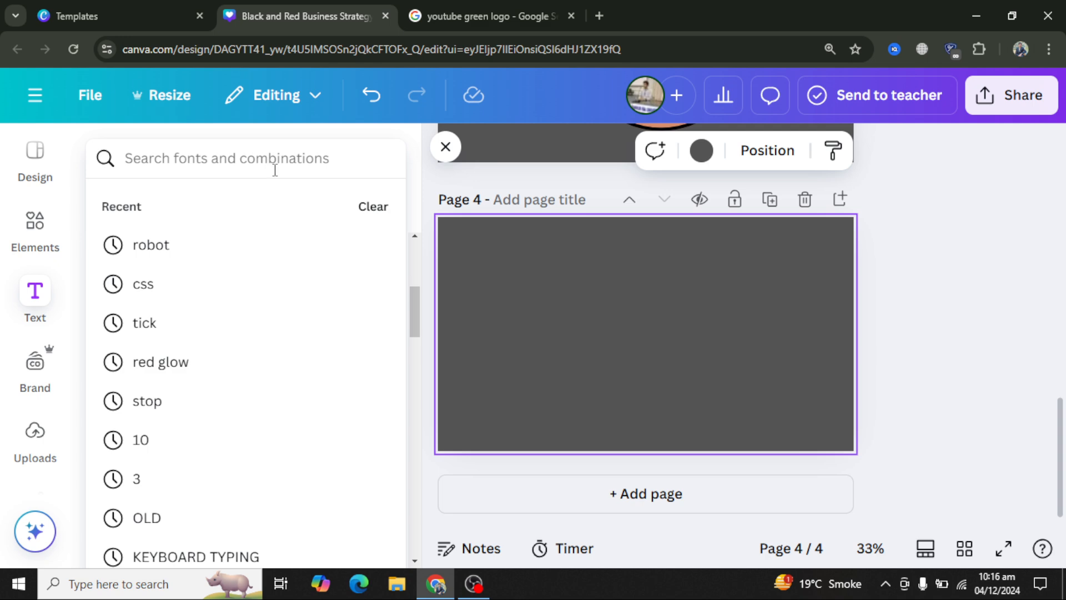
click(881, 329)
Select the CK CODING text on page 3 and look through the available fonts and additional text formatting options
scroll(880, 328, up, 3)
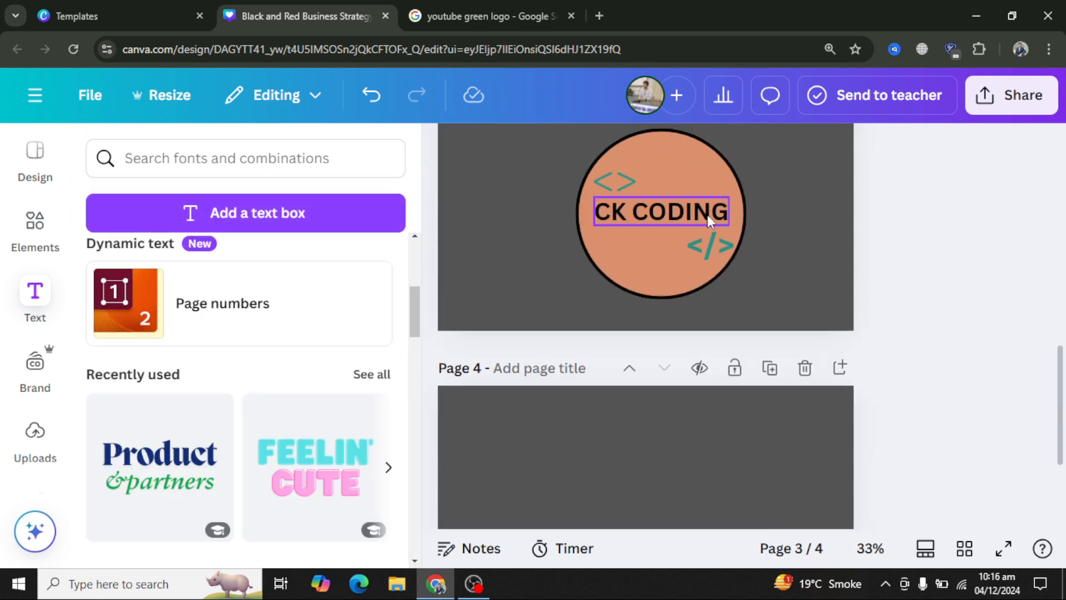
click(688, 212)
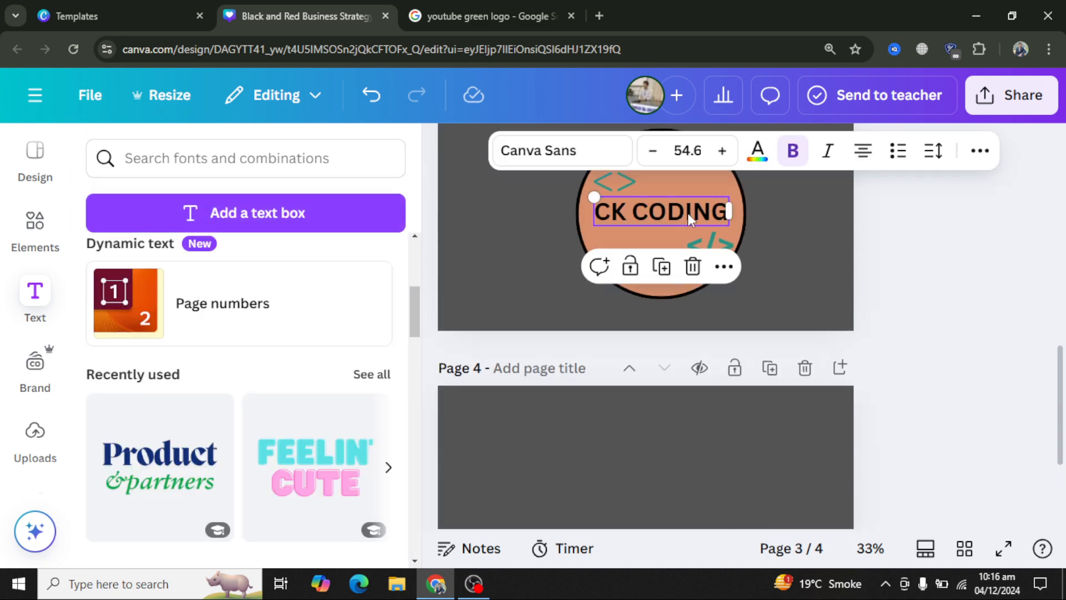
click(573, 160)
scroll(238, 328, down, 6)
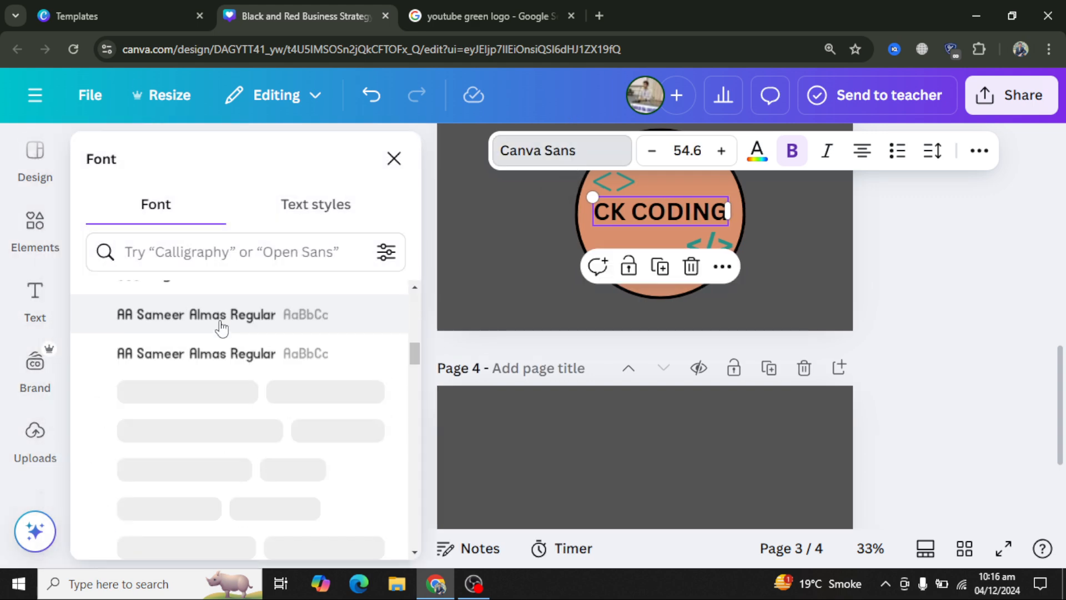
scroll(221, 368, up, 3)
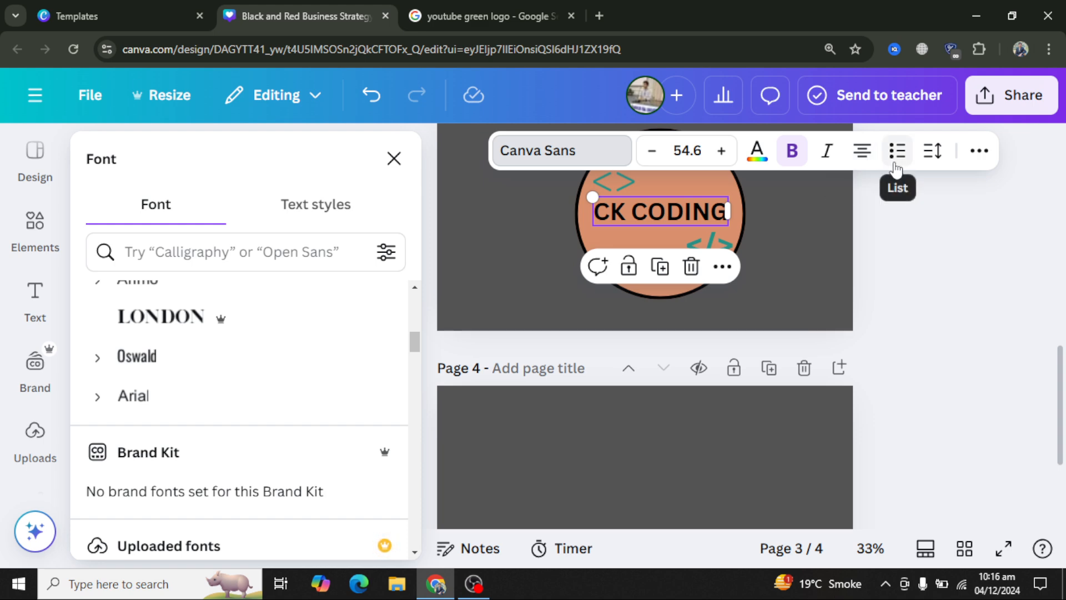
click(981, 151)
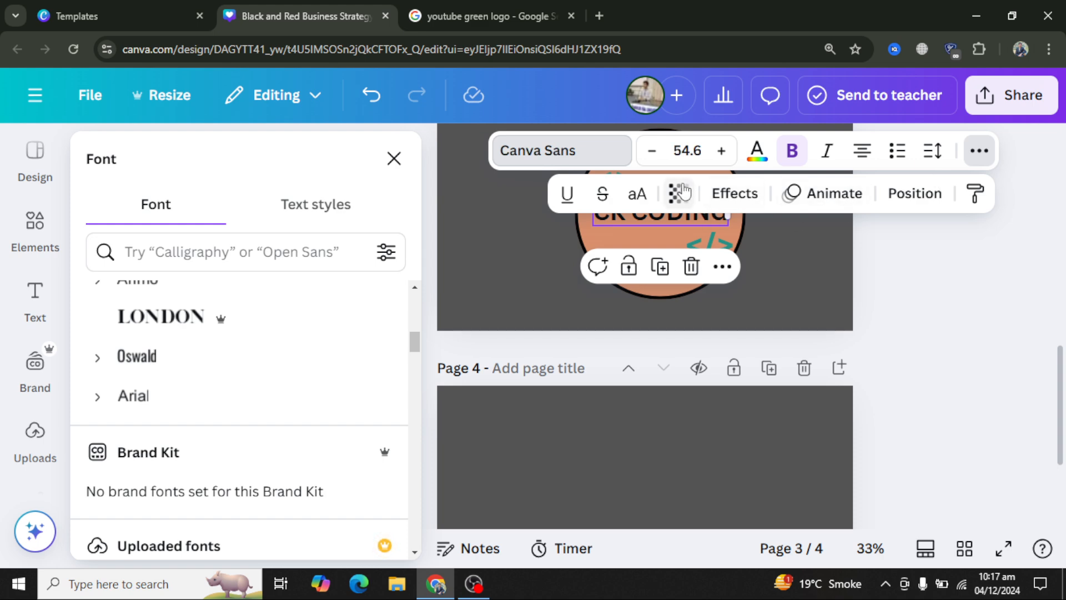
scroll(554, 436, down, 1)
scroll(554, 438, down, 1)
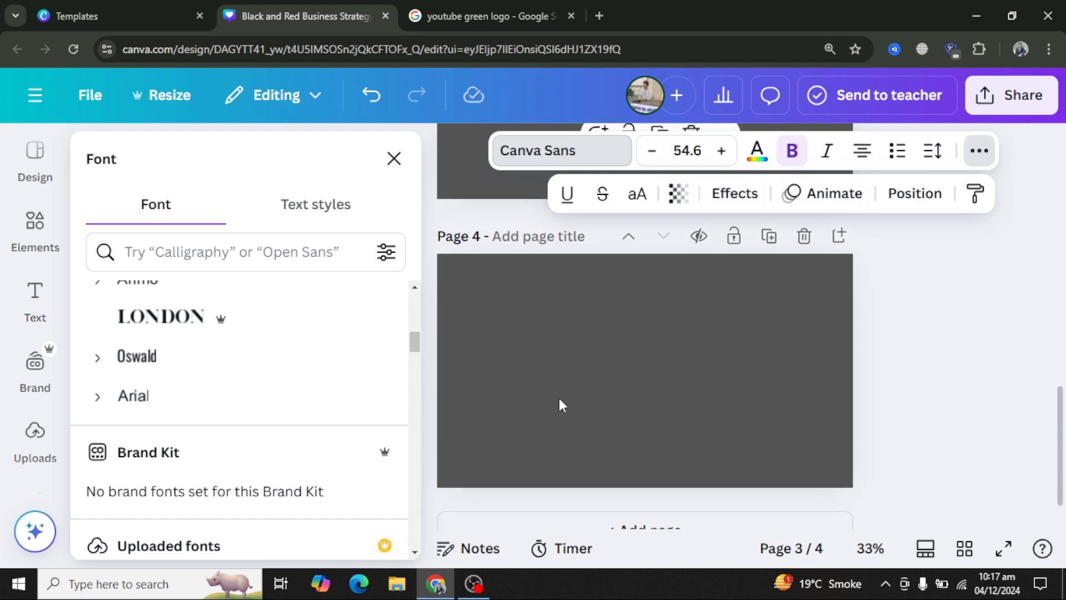
Select blank page 4, switch to Google Images and search for "evening background hd"
click(558, 399)
click(530, 16)
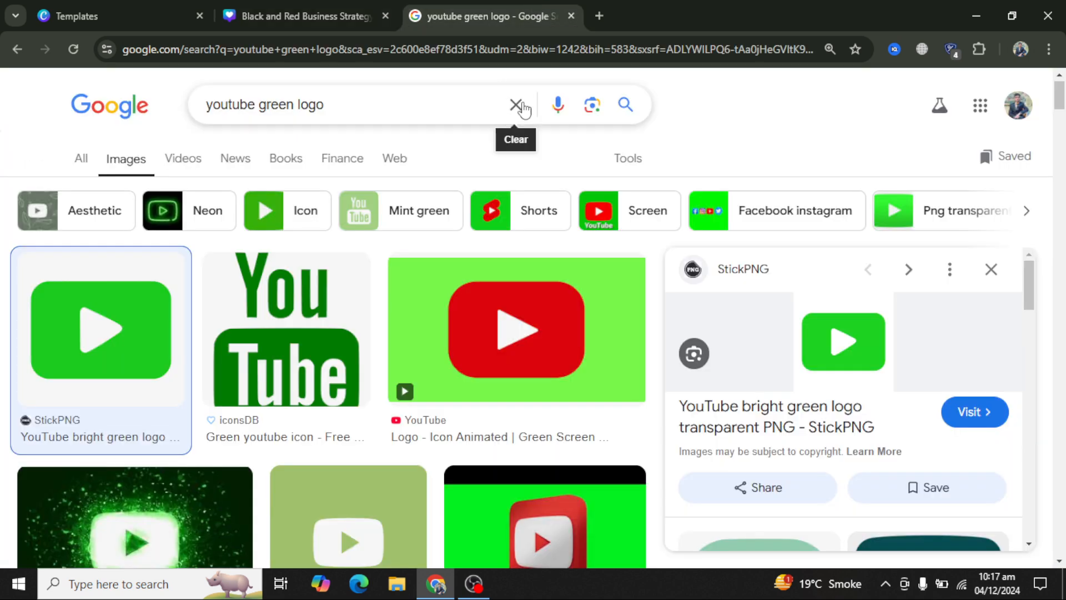
click(516, 104)
text(even)
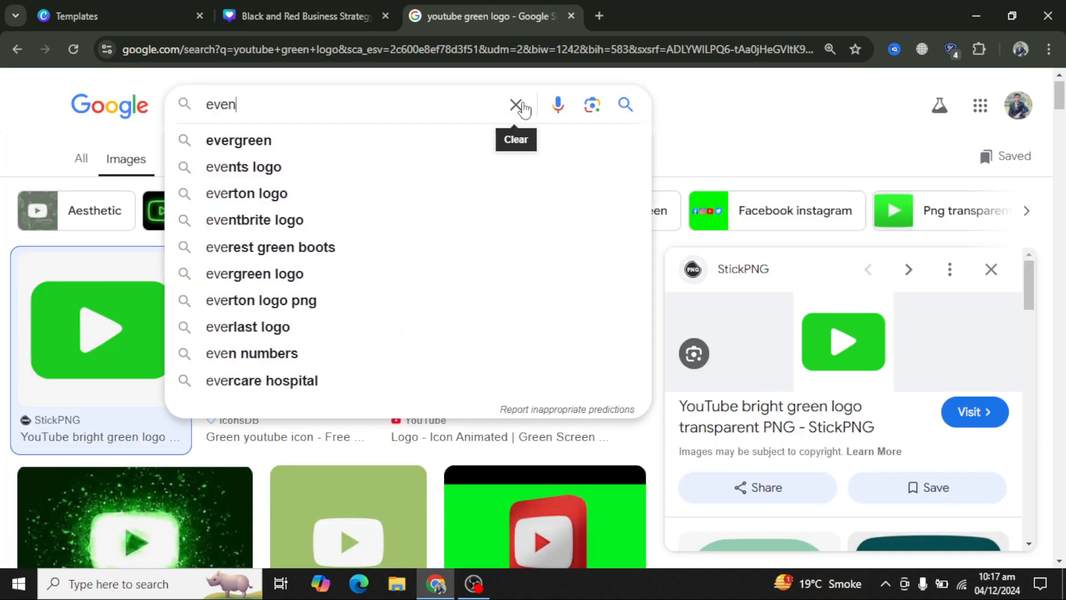
text(ing backgr)
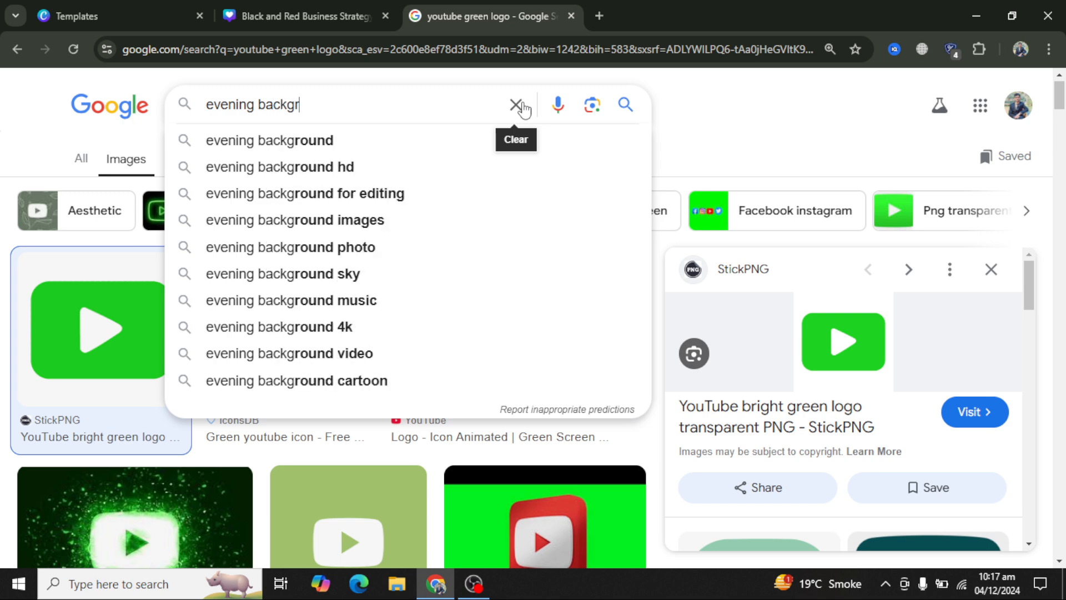
key(Down)
key(Down)
key(Return)
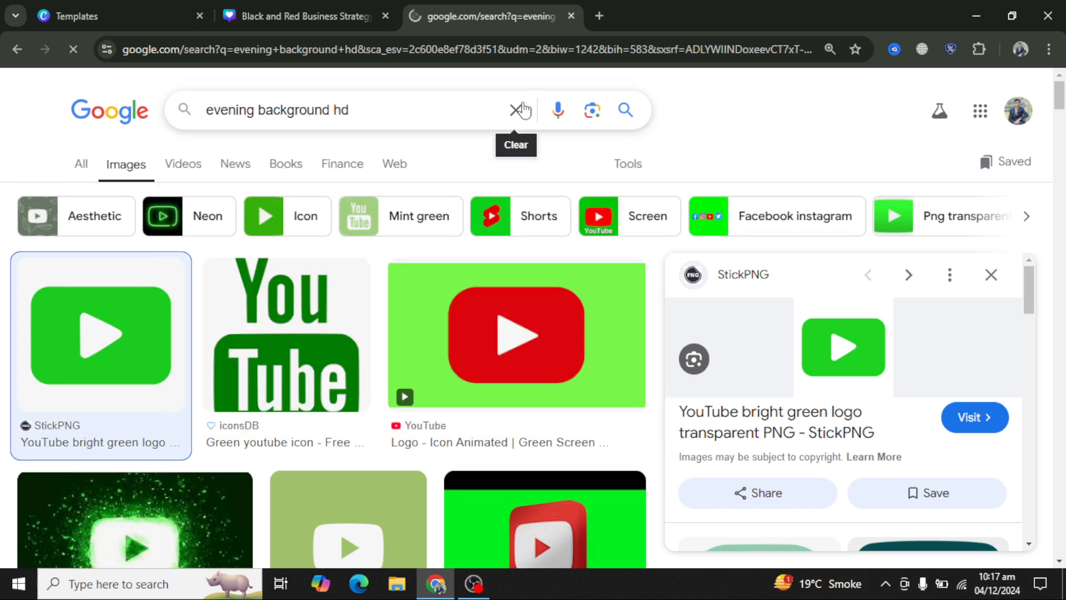
Copy the Pexels evening photo of the lamp-lit waterfront path and paste it onto page 4 of the Canva design
scroll(574, 350, down, 2)
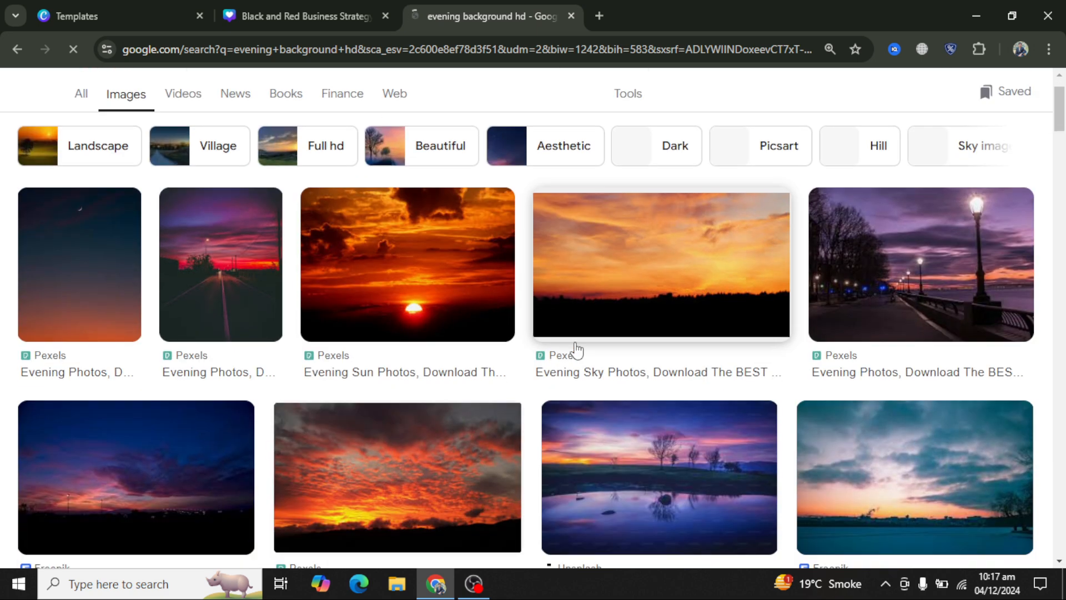
click(907, 256)
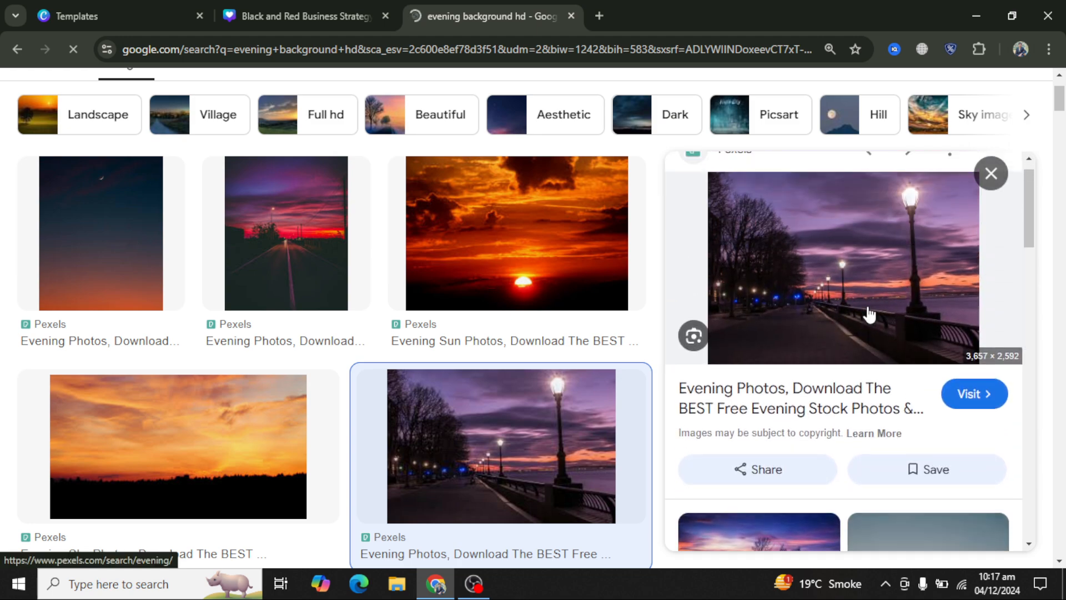
right_click(887, 285)
scroll(782, 477, down, 2)
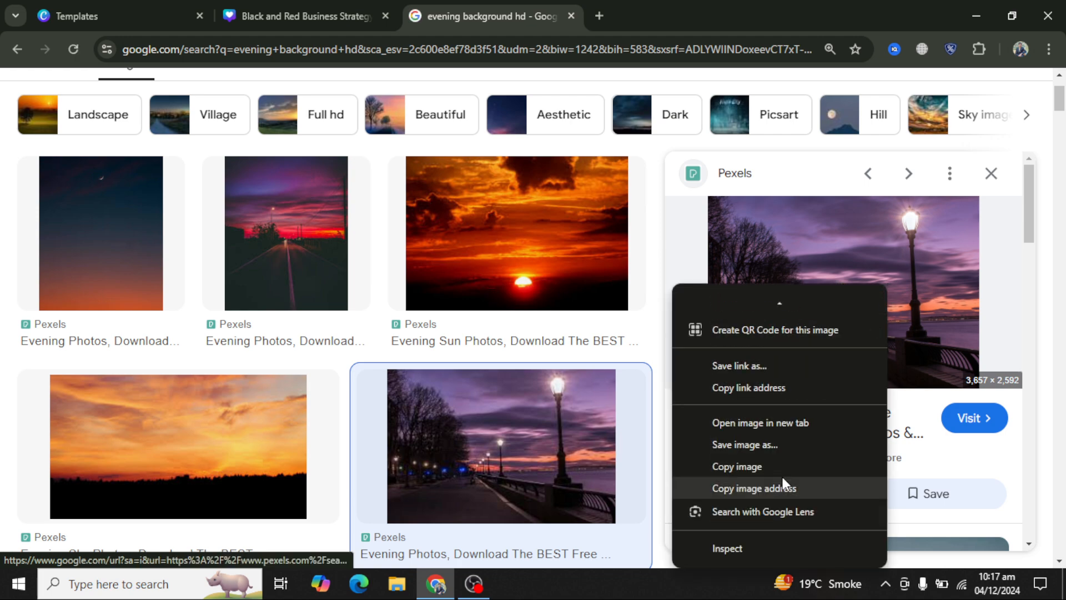
click(762, 471)
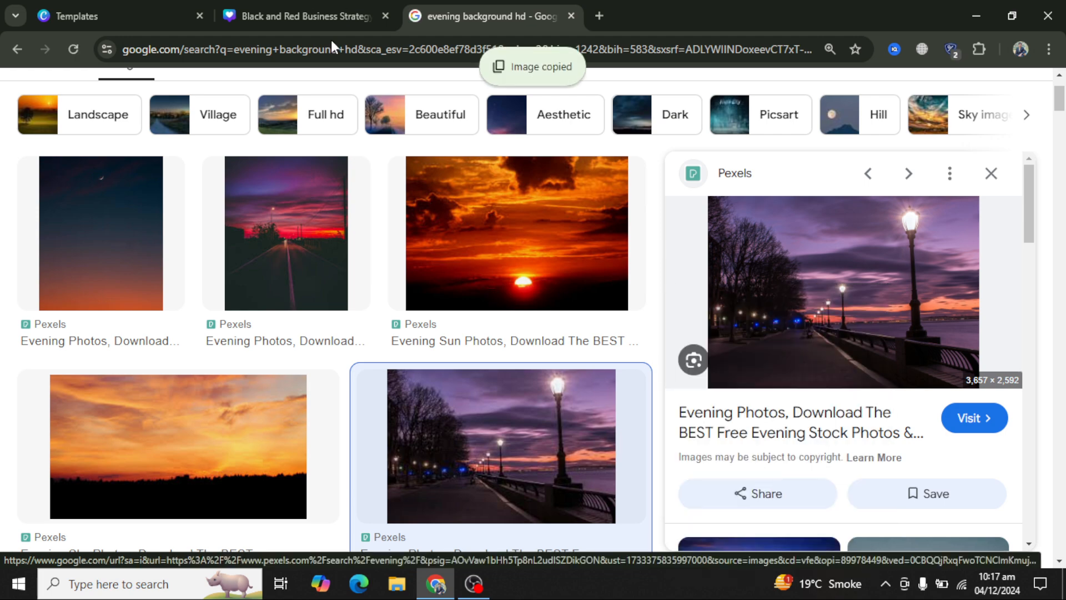
click(341, 4)
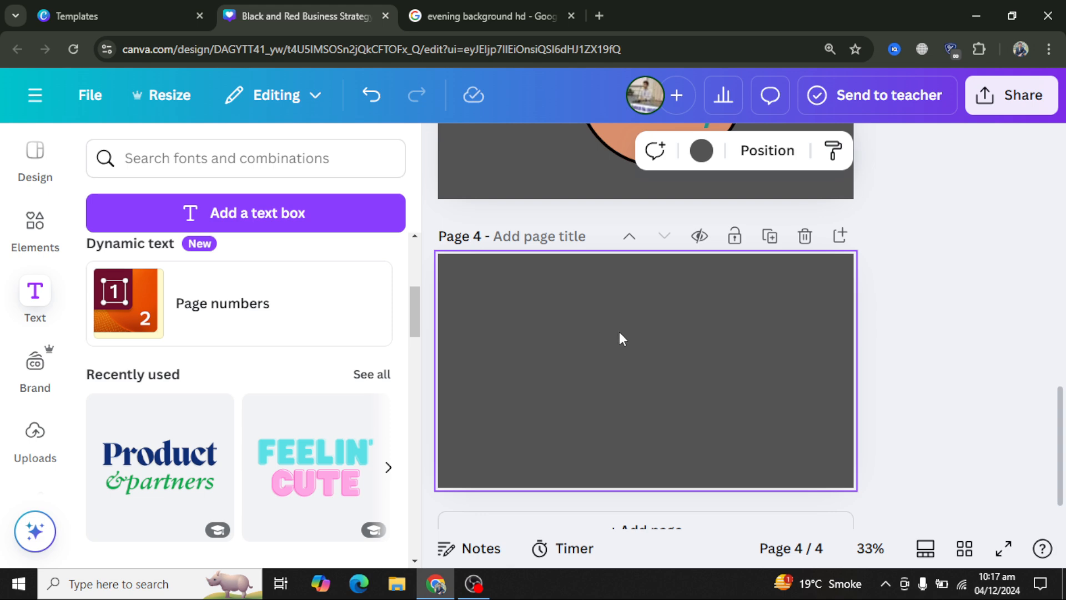
key(ctrl+v)
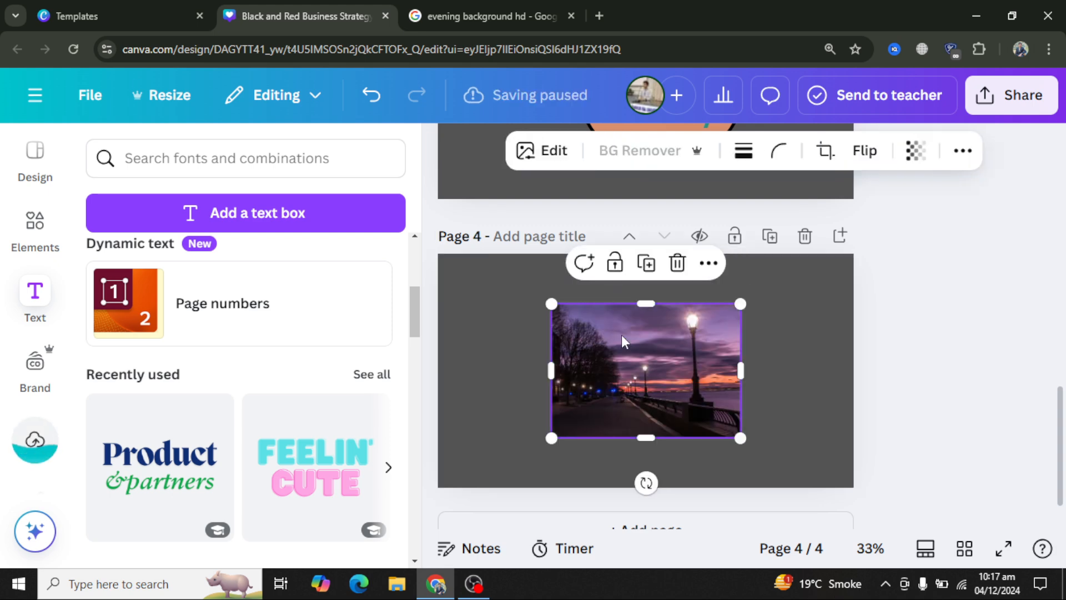
right_click(696, 361)
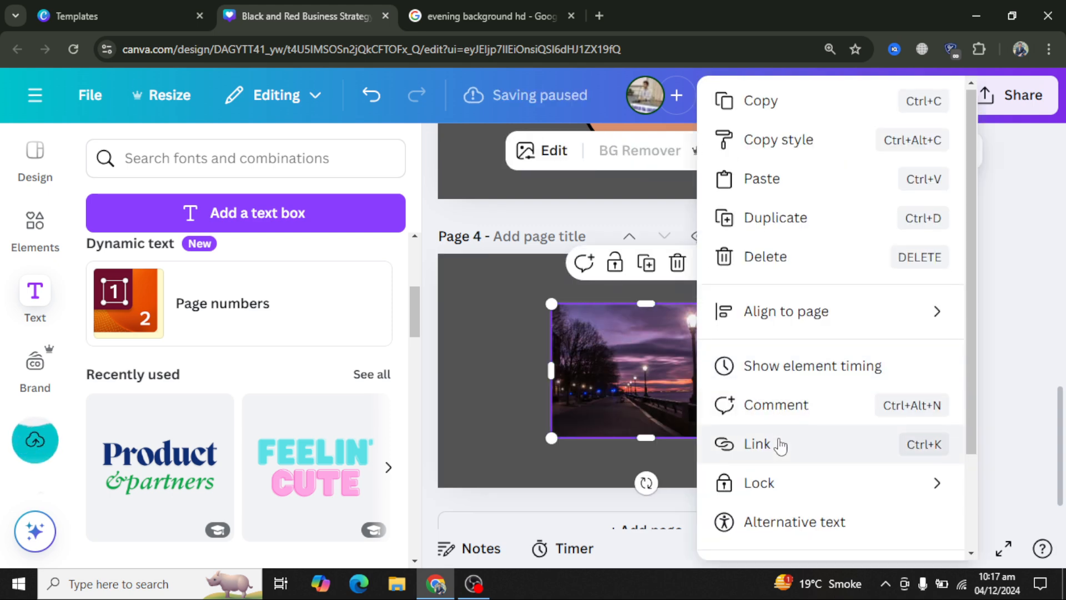
scroll(780, 444, down, 2)
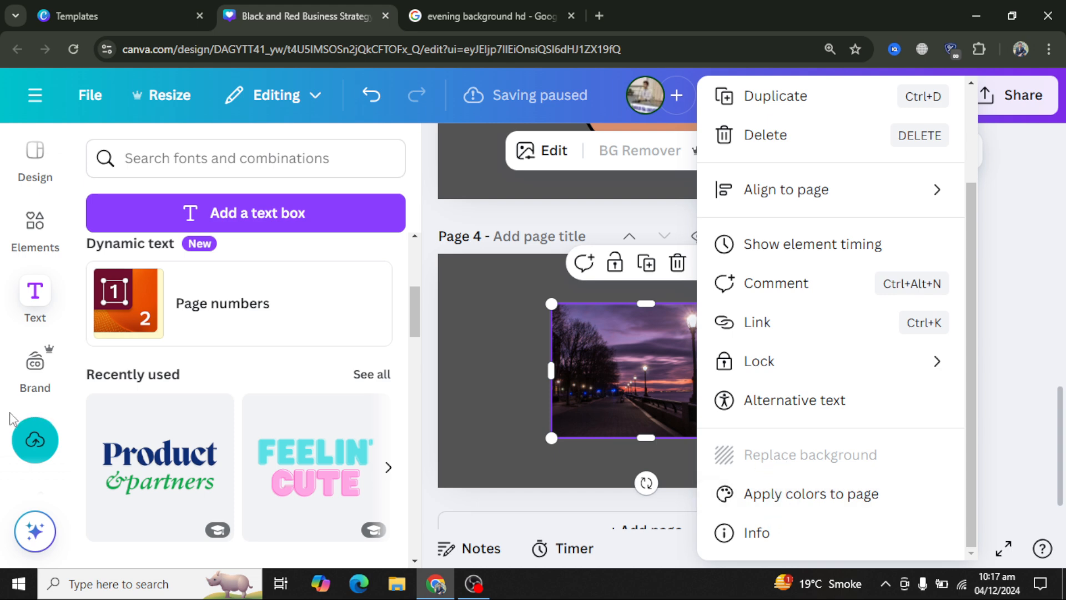
click(612, 452)
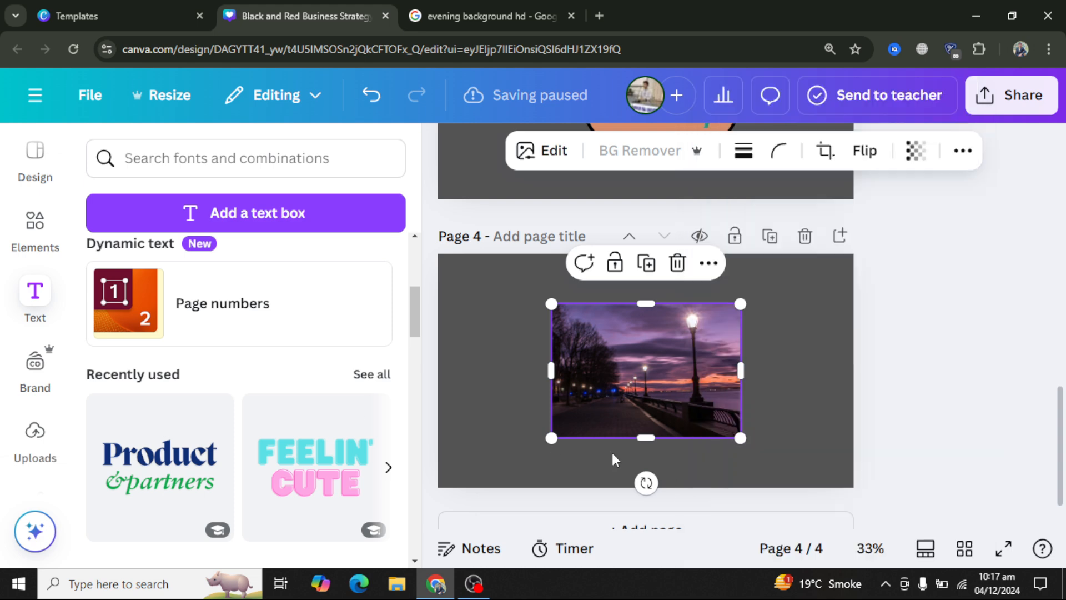
Replace page 4's background with the pasted evening photo
right_click(662, 349)
scroll(738, 461, down, 3)
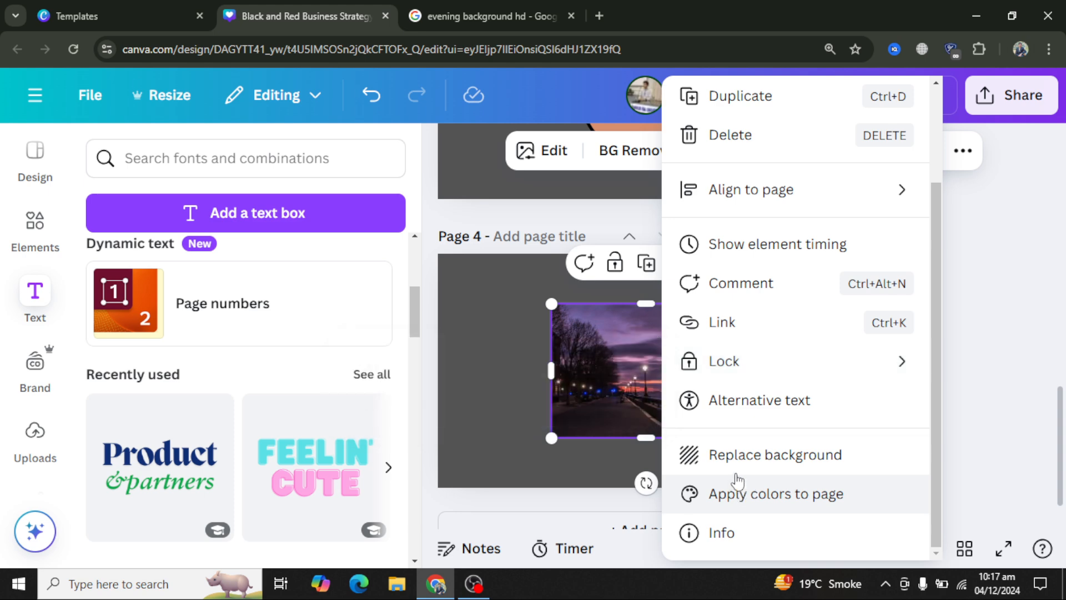
click(736, 453)
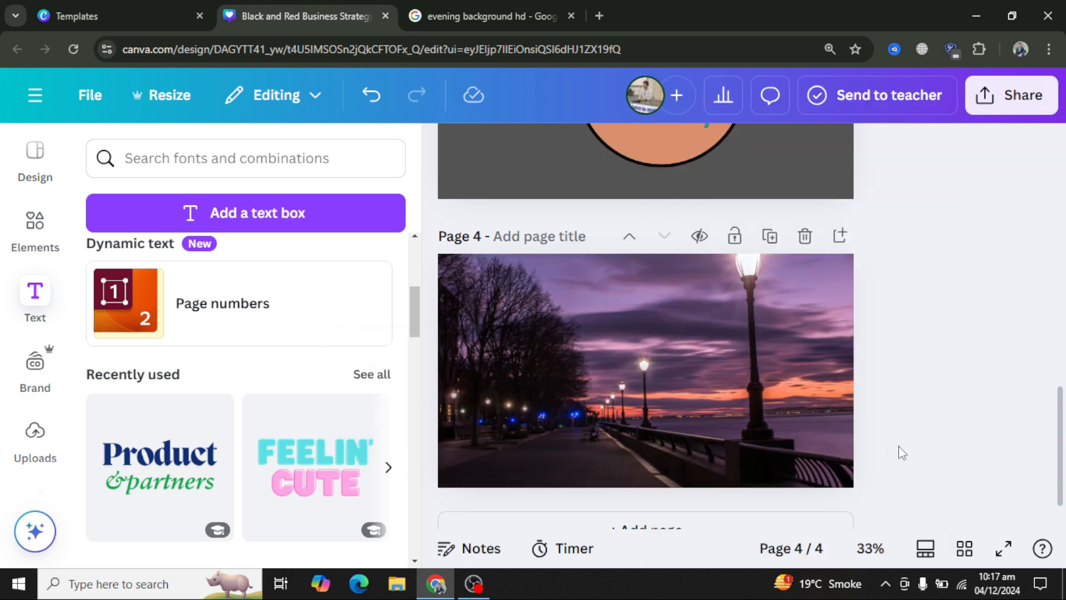
Make page 4's evening background photo partly transparent so that it fades into the grey page colour
click(757, 416)
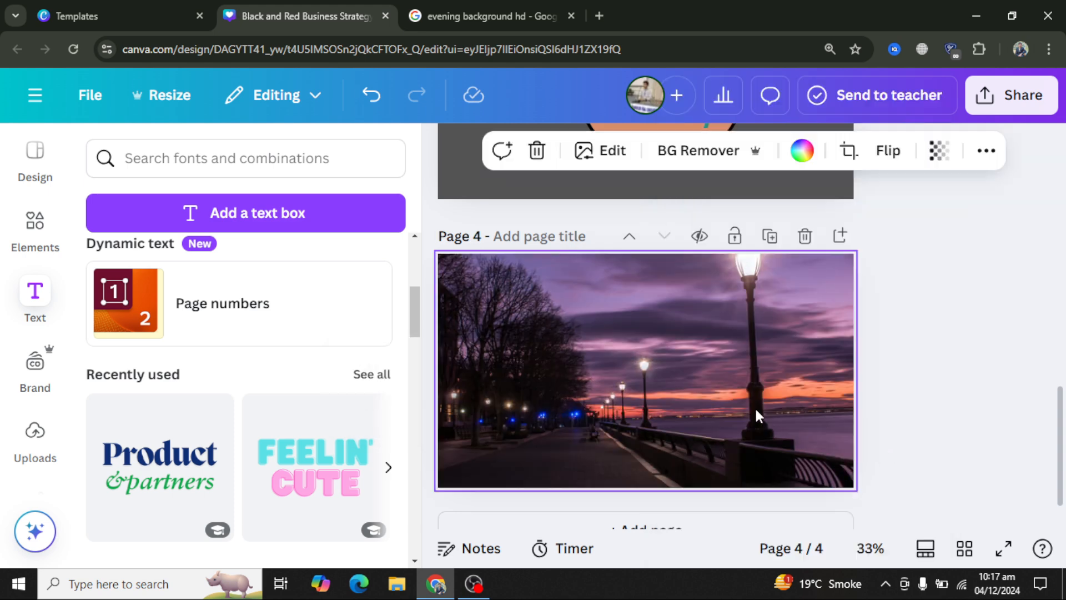
click(944, 160)
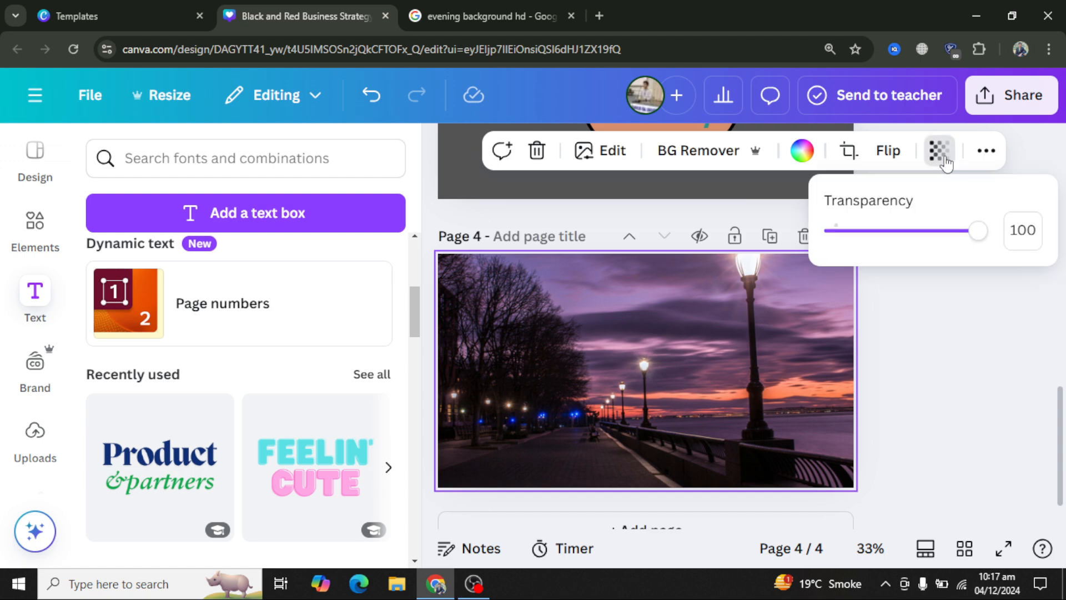
drag(975, 231, 897, 257)
click(904, 368)
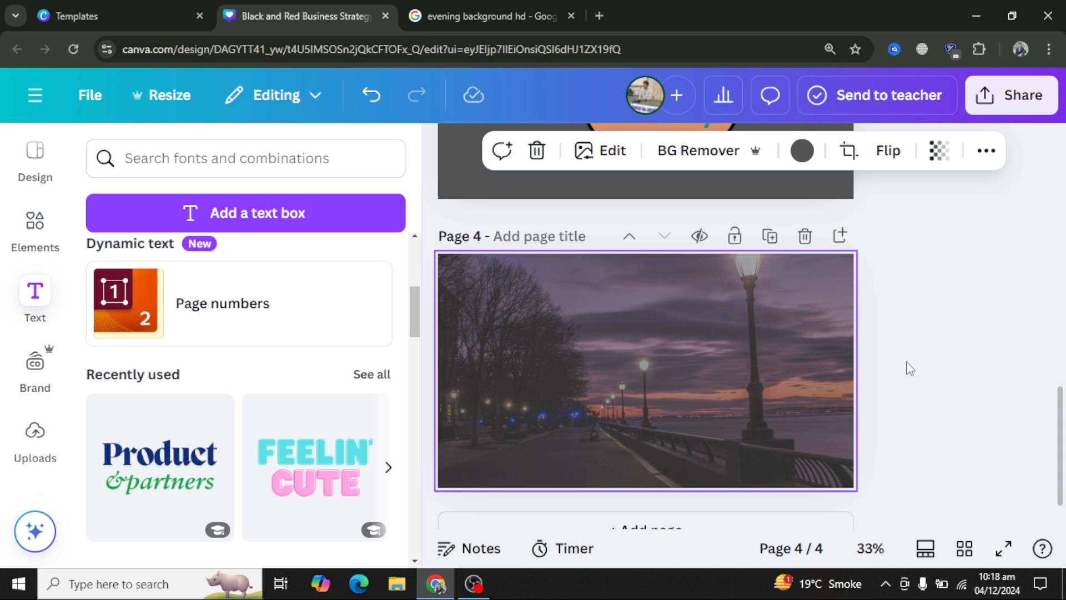
Copy the YOUTUBE FUNCTION title from page 2 and paste it onto page 4 over the evening background
scroll(572, 303, up, 5)
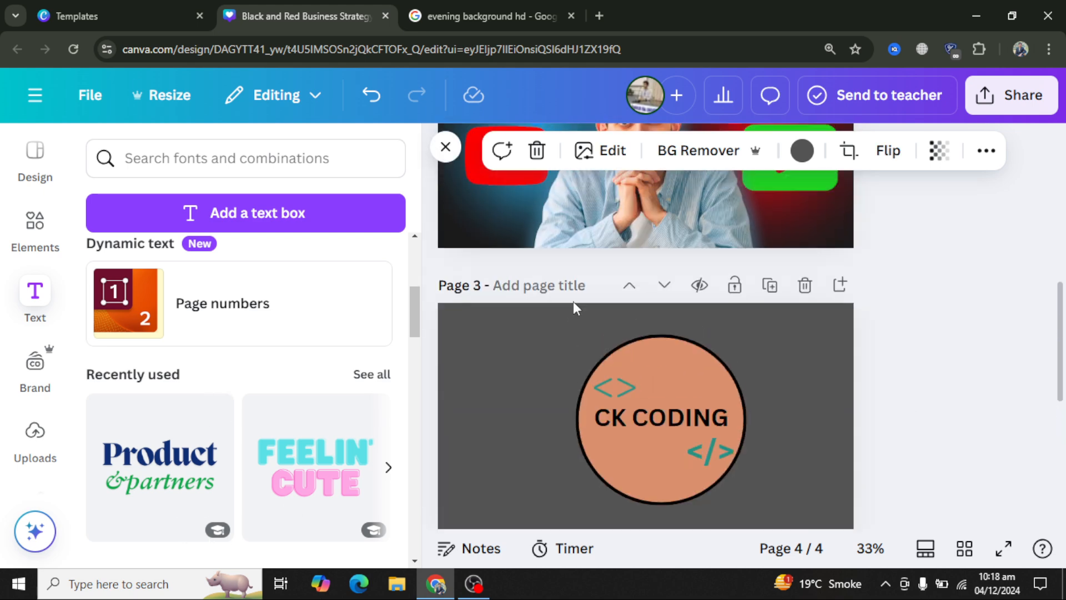
scroll(573, 301, up, 5)
click(471, 433)
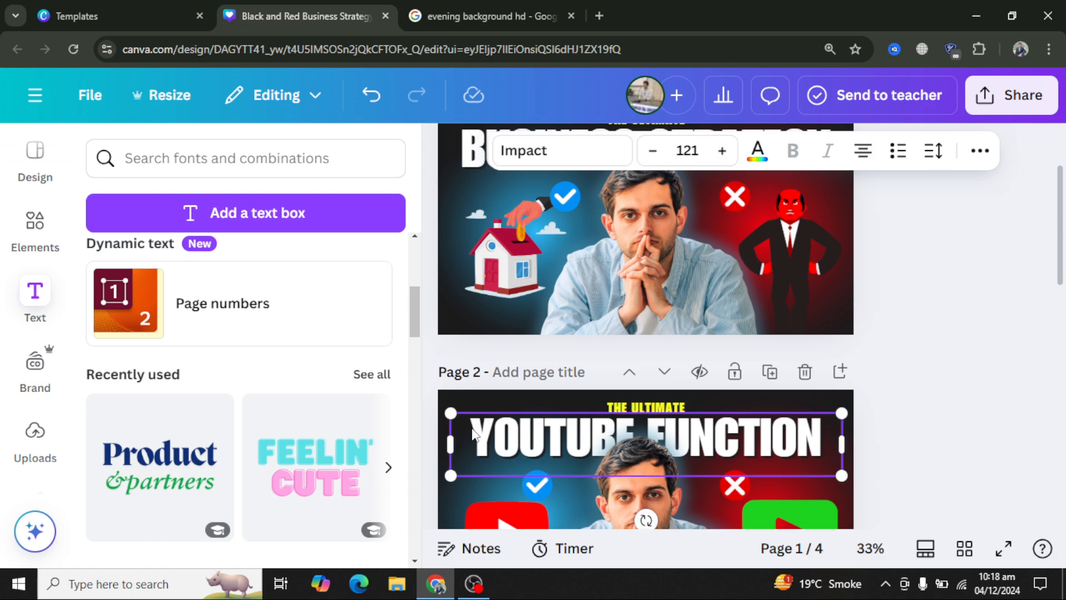
scroll(472, 427, down, 6)
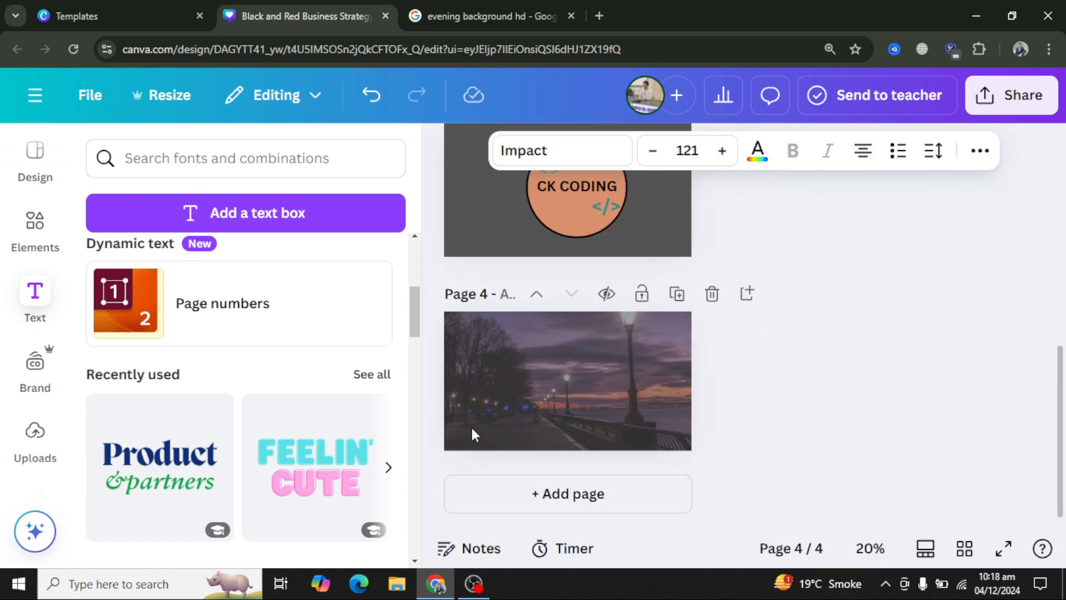
scroll(627, 349, up, 2)
scroll(627, 348, up, 1)
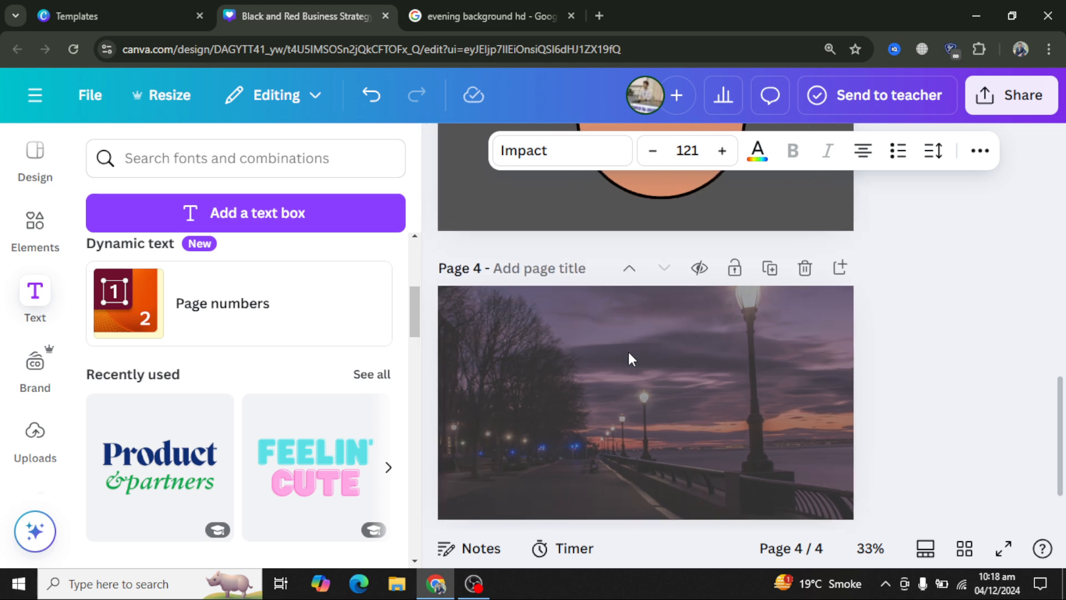
click(629, 359)
key(ctrl+v)
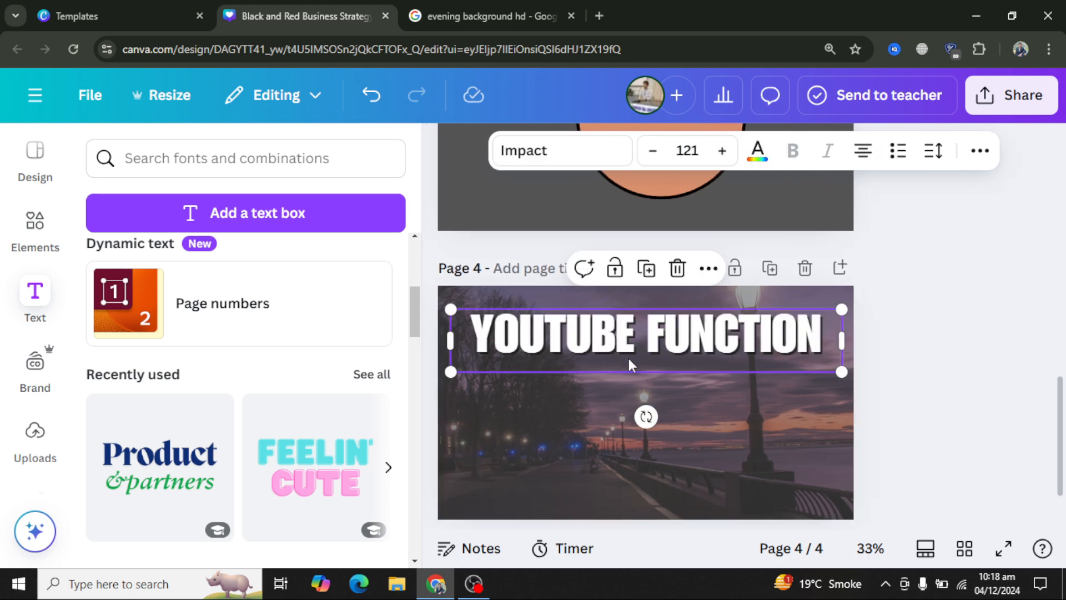
Replace the wording of the pasted title on page 4 with "EVENING SCENES"
double_click(630, 350)
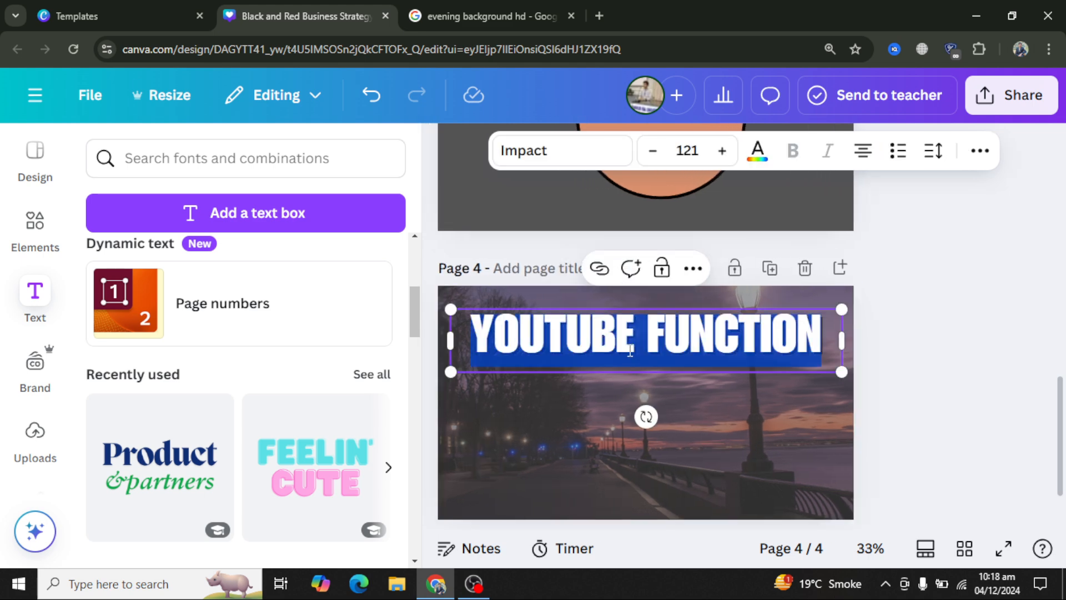
text(EV)
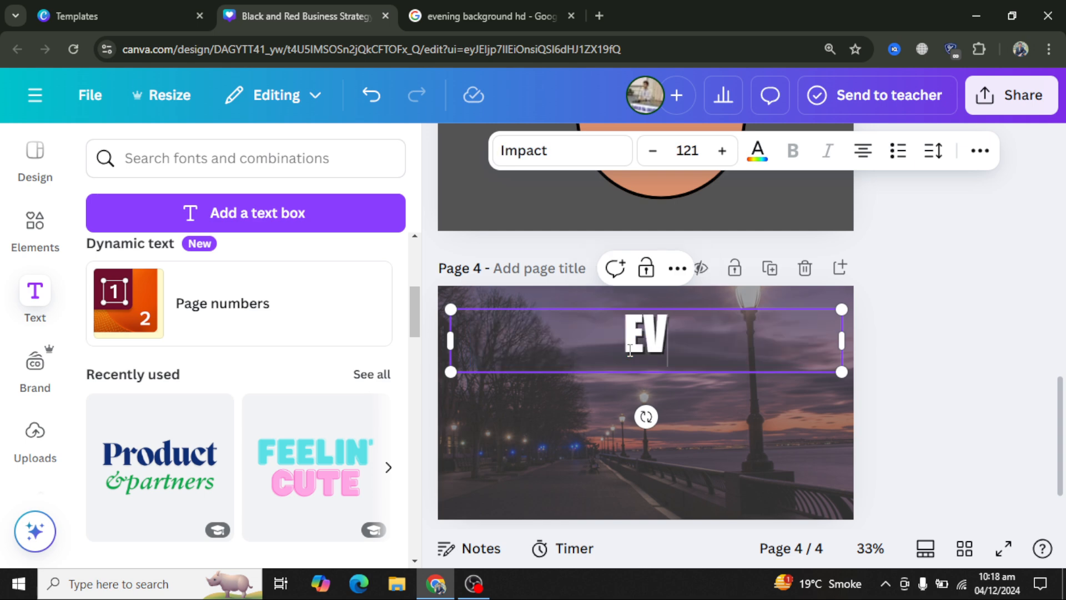
text(ING)
key(BackSpace)
key(BackSpace)
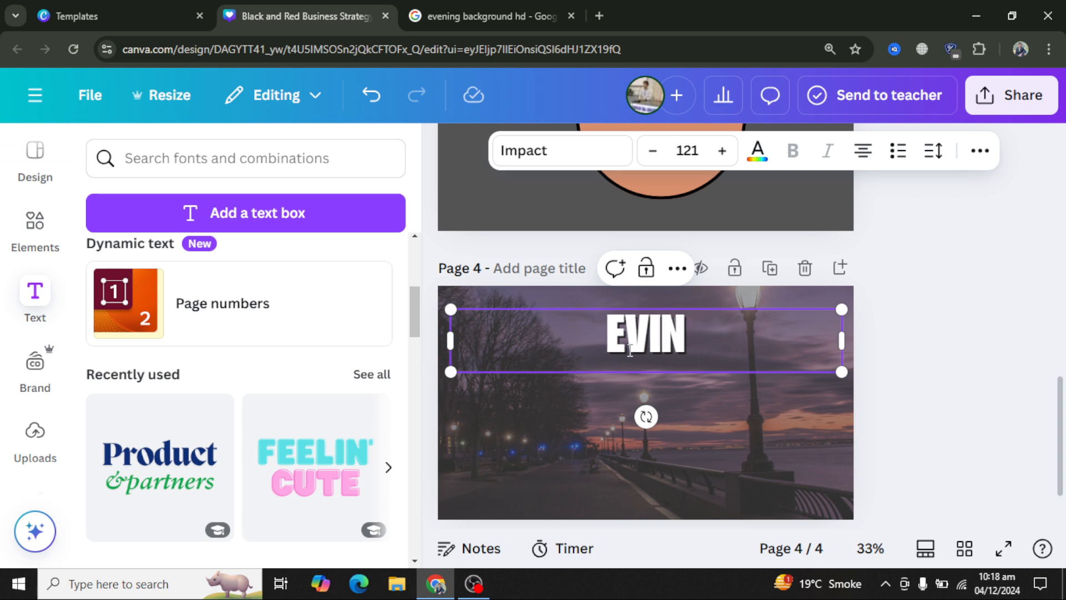
key(BackSpace)
text(ENING)
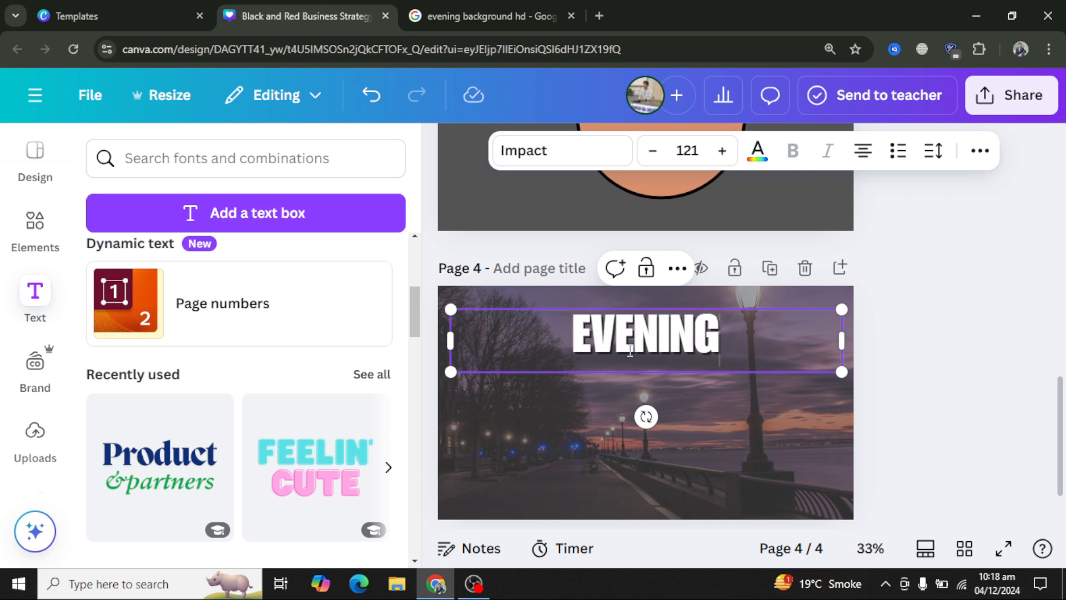
text( SCEN)
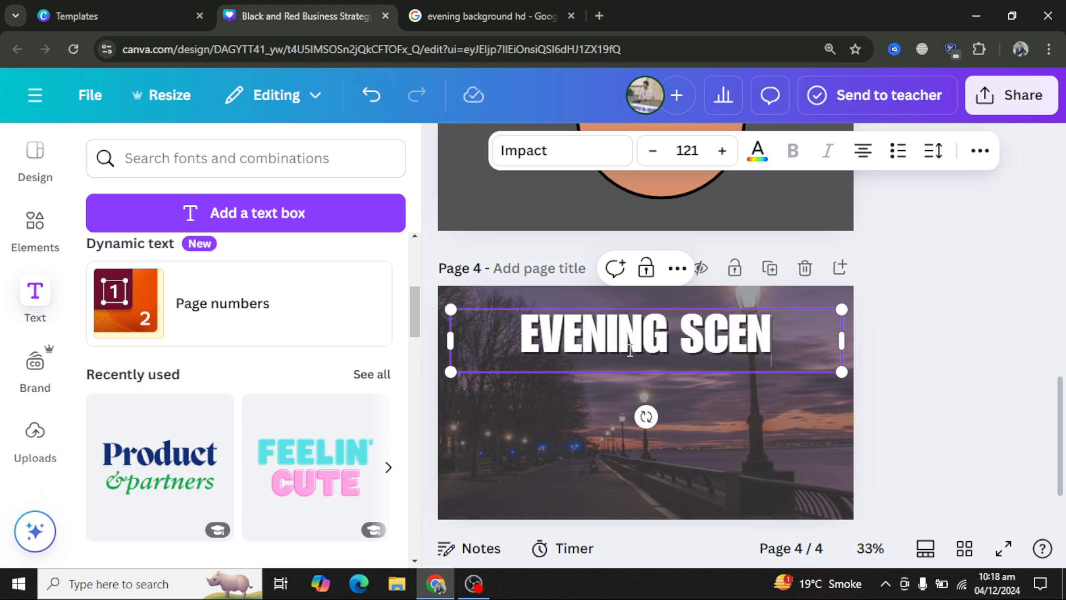
text(ES)
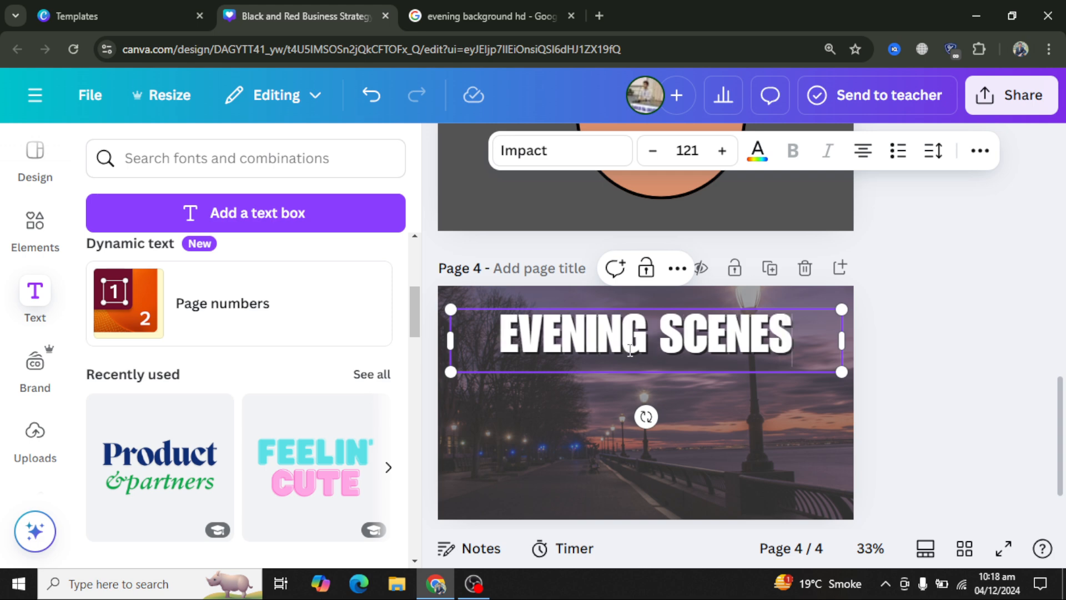
Move the EVENING SCENES title to the middle of page 4 and give it the Echo text effect after trying Outline and Splice
click(924, 434)
drag(660, 348, 656, 416)
click(979, 148)
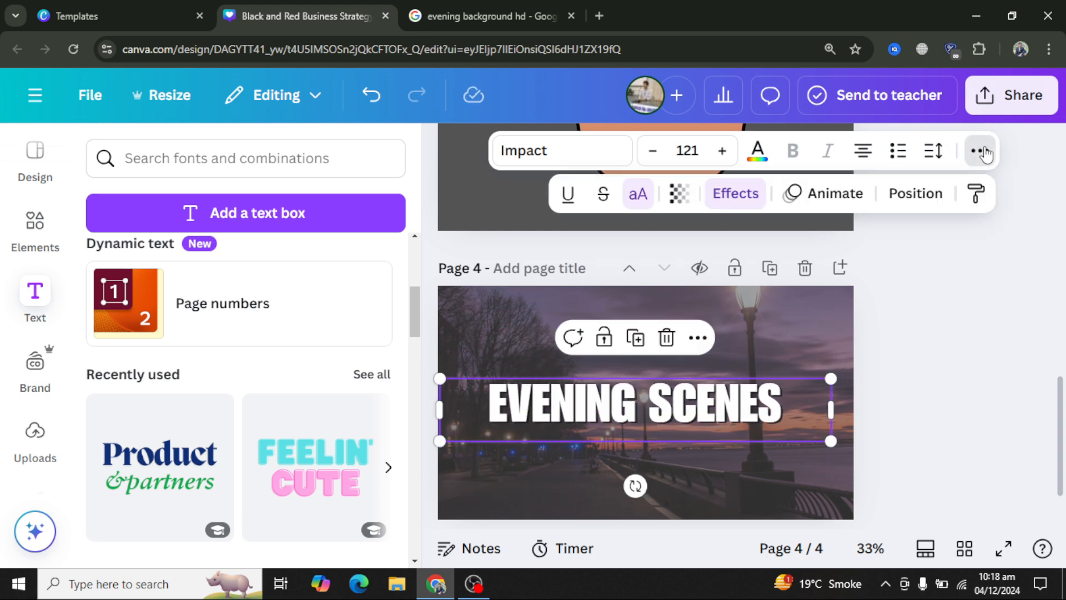
click(735, 194)
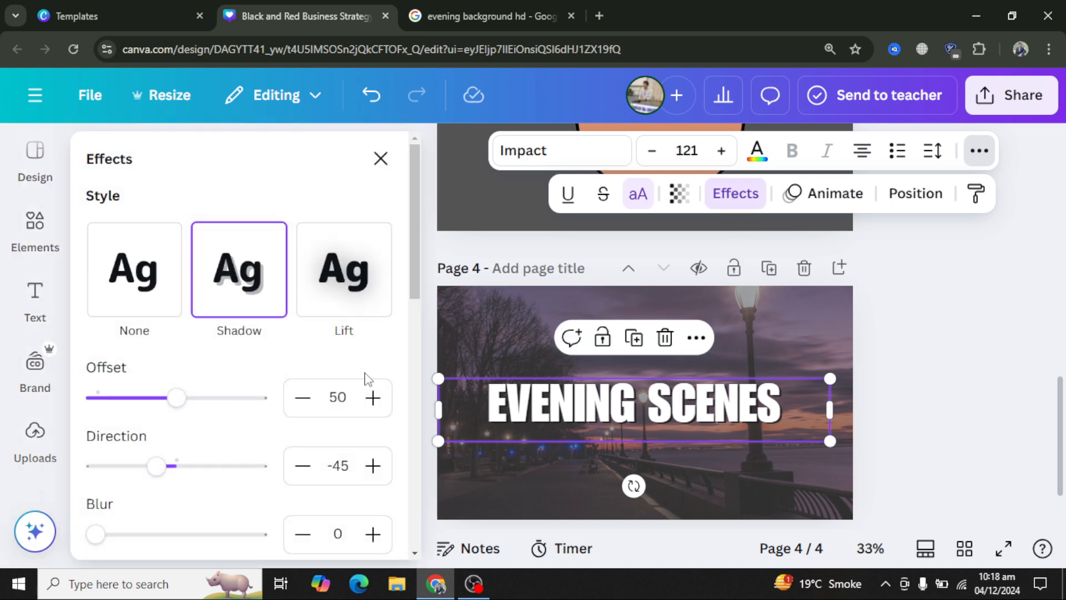
scroll(299, 378, down, 5)
click(351, 325)
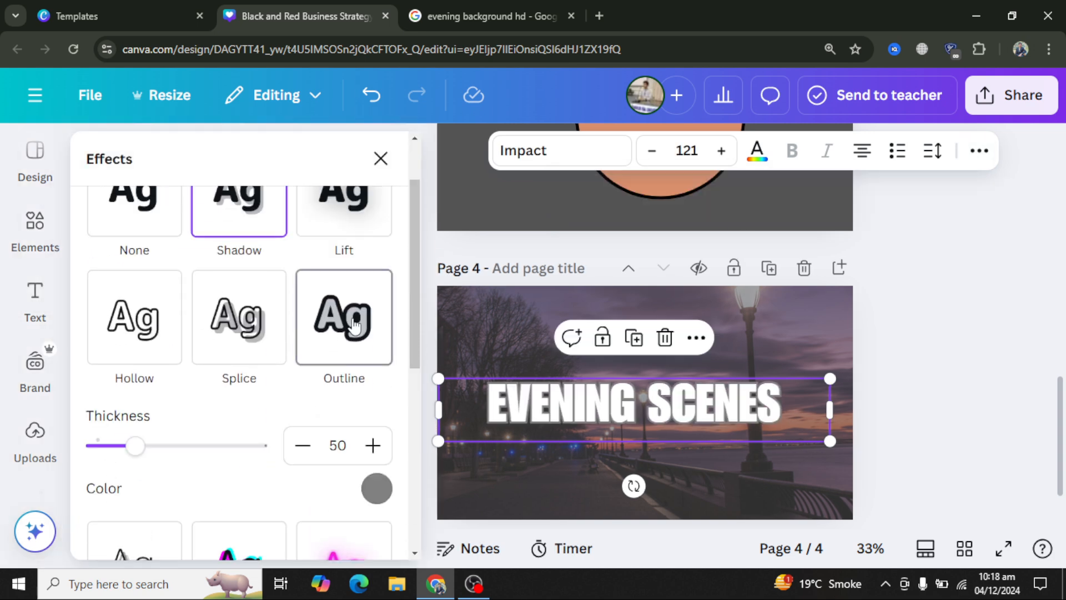
click(236, 345)
scroll(236, 348, down, 5)
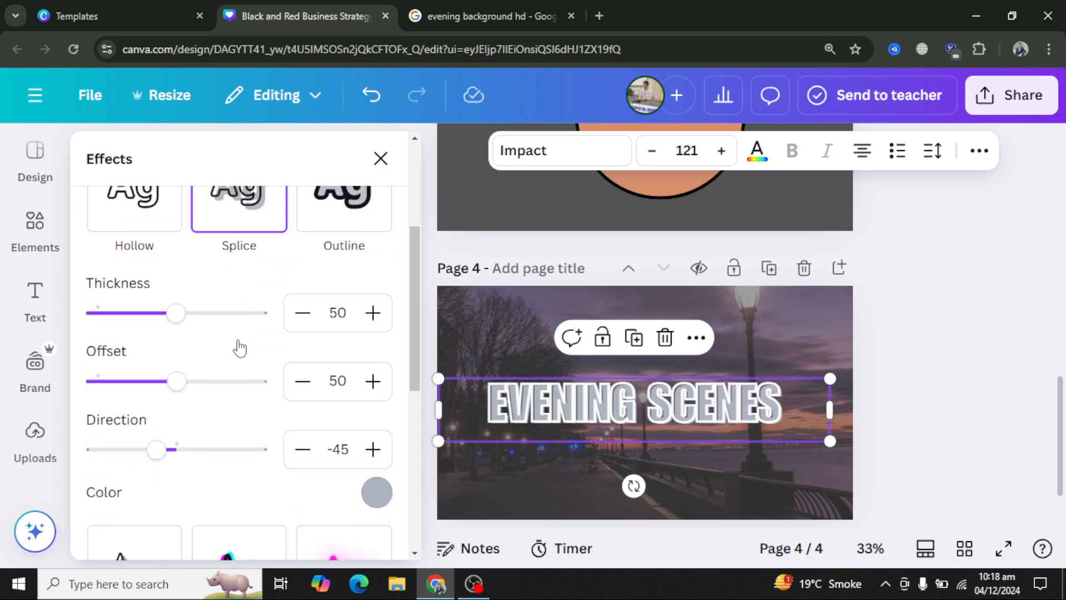
click(146, 431)
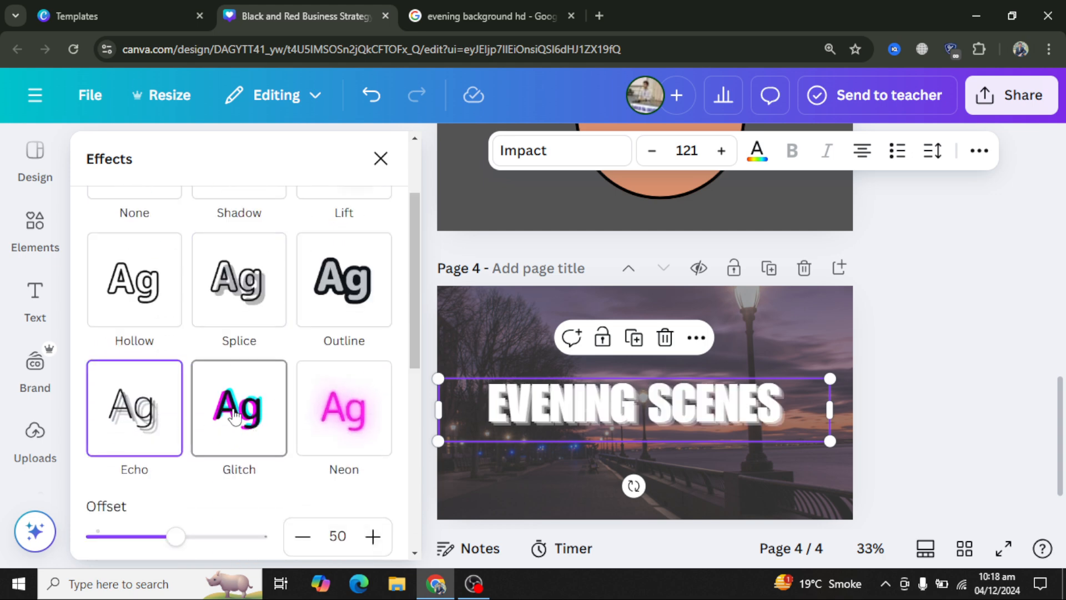
scroll(235, 417, up, 2)
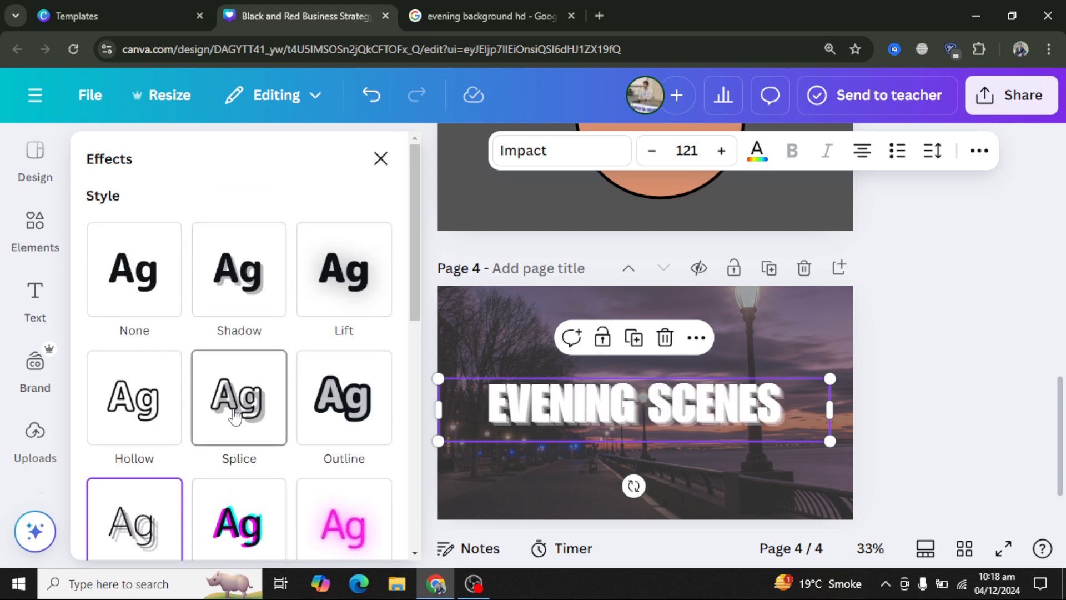
click(854, 391)
Try to recolour the EVENING SCENES title with the teal document colour #279185
click(698, 418)
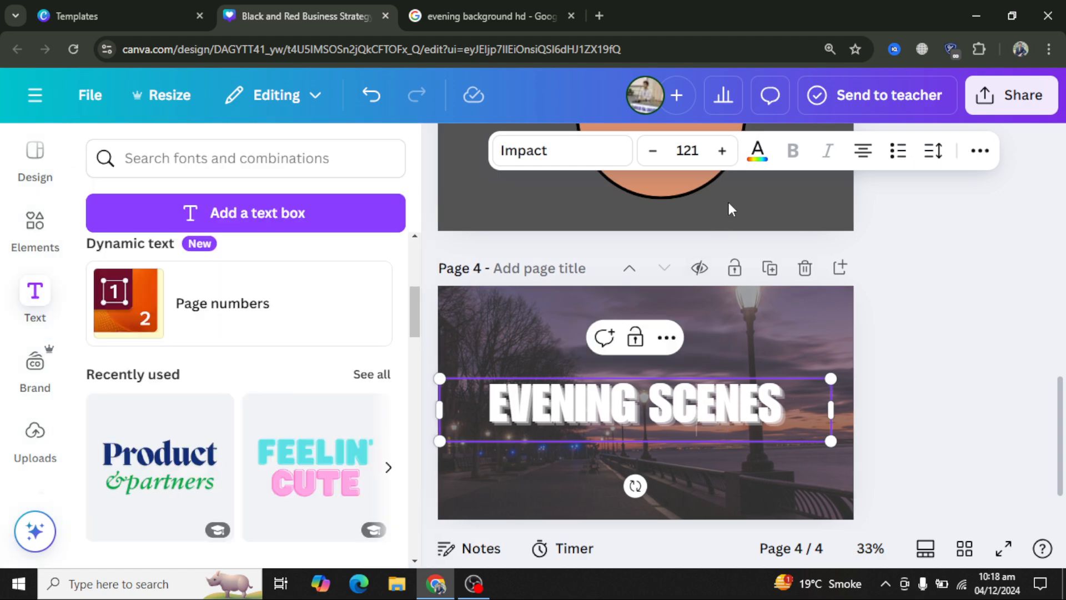
click(758, 157)
scroll(217, 333, down, 2)
scroll(278, 322, up, 2)
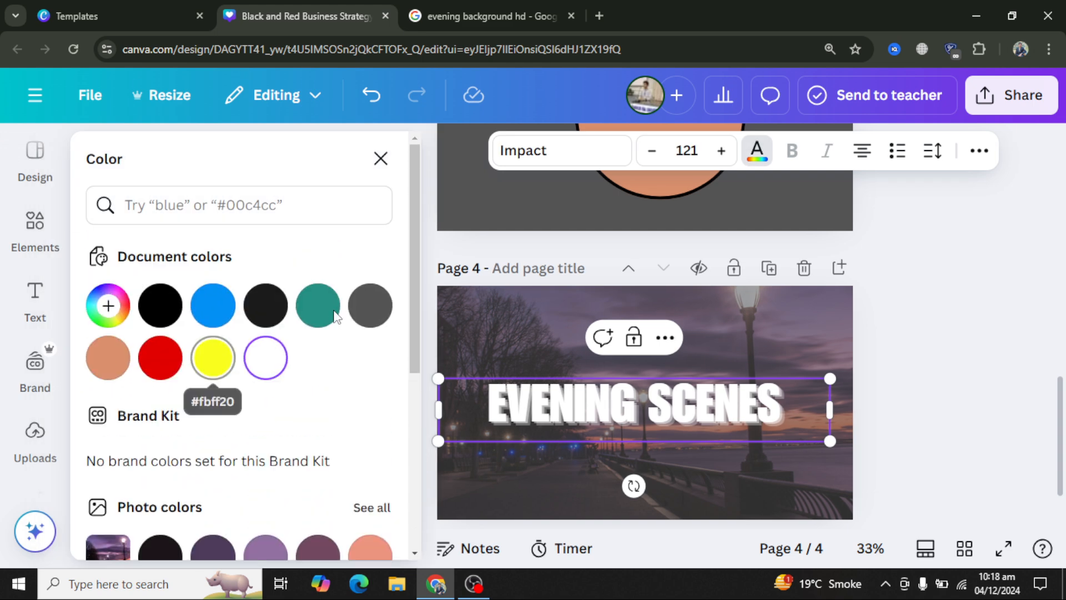
click(317, 306)
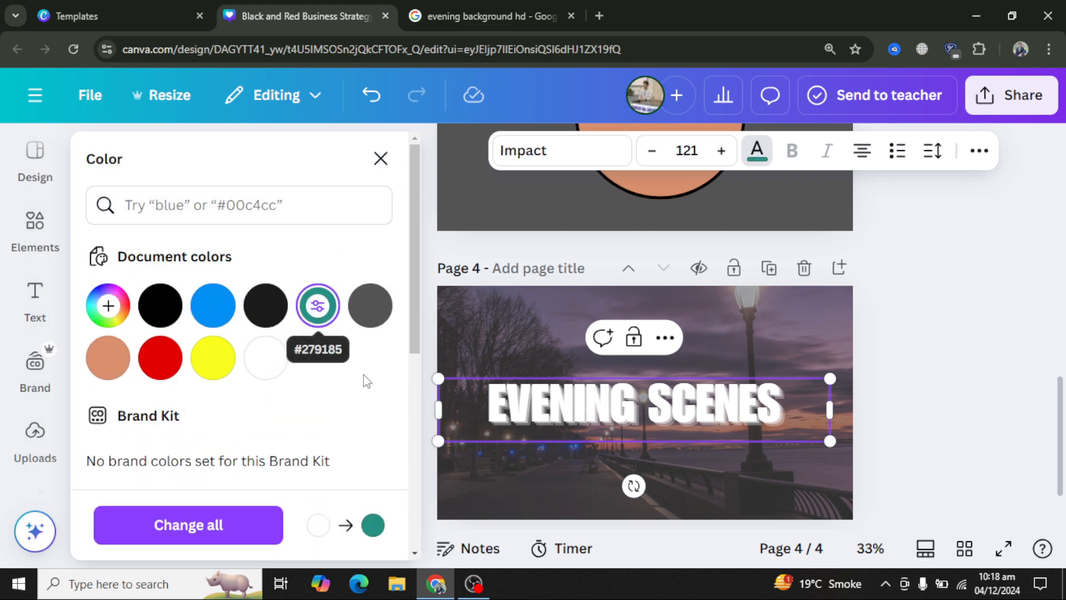
click(769, 429)
Recolour the whole EVENING SCENES text with the yellow from the default solid colours
triple_click(694, 409)
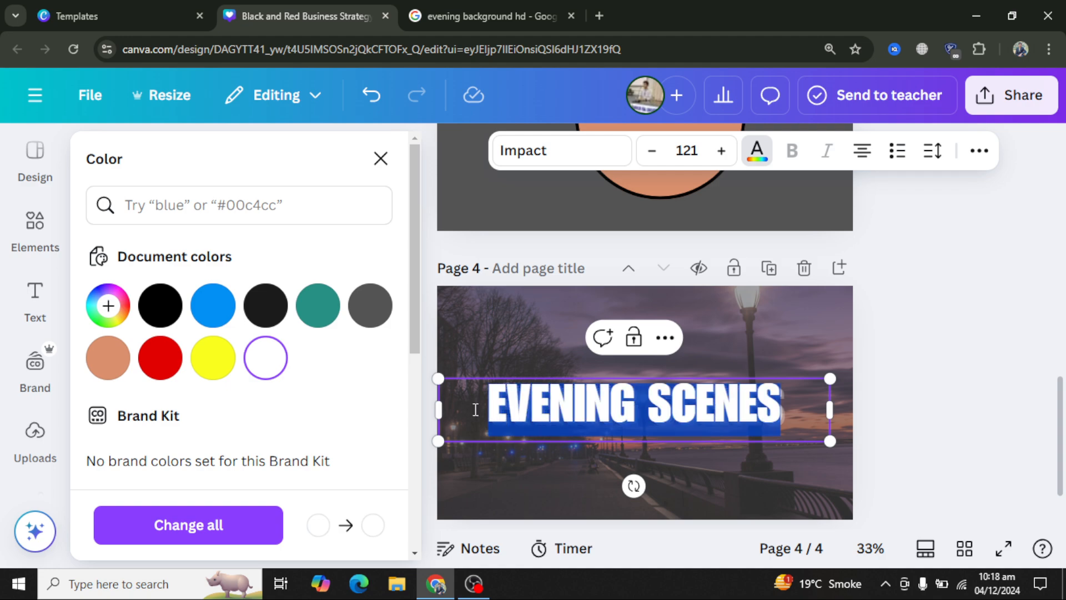
click(212, 305)
scroll(247, 350, down, 6)
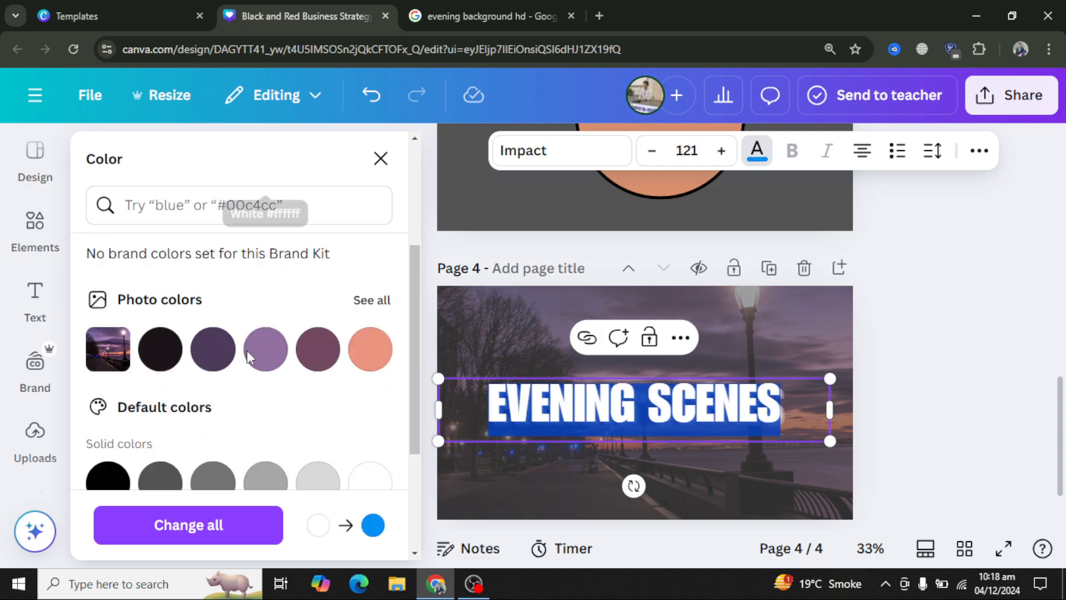
scroll(327, 400, down, 1)
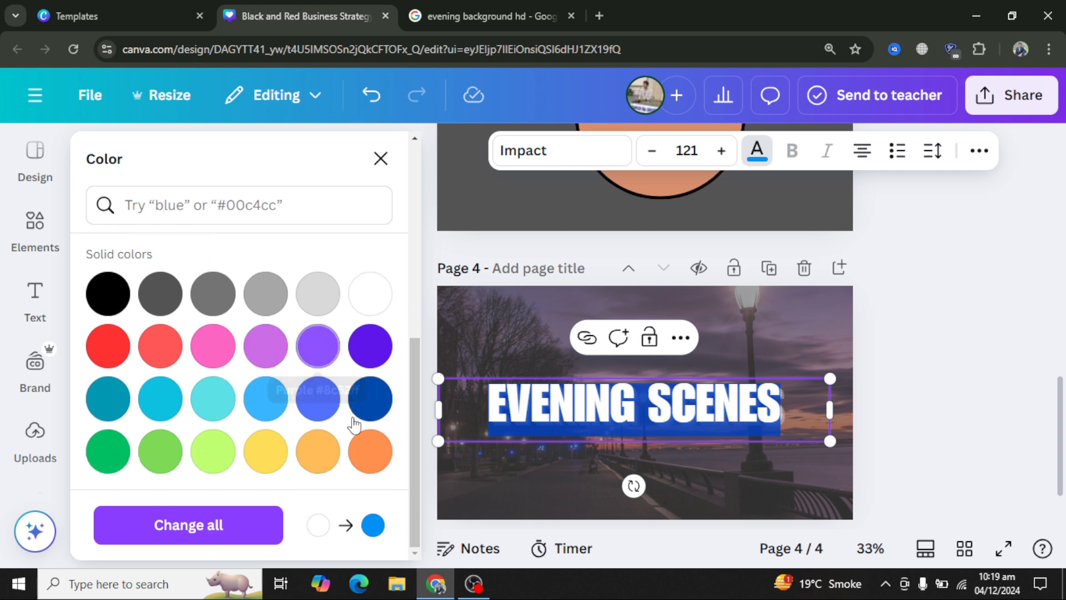
click(263, 461)
click(962, 379)
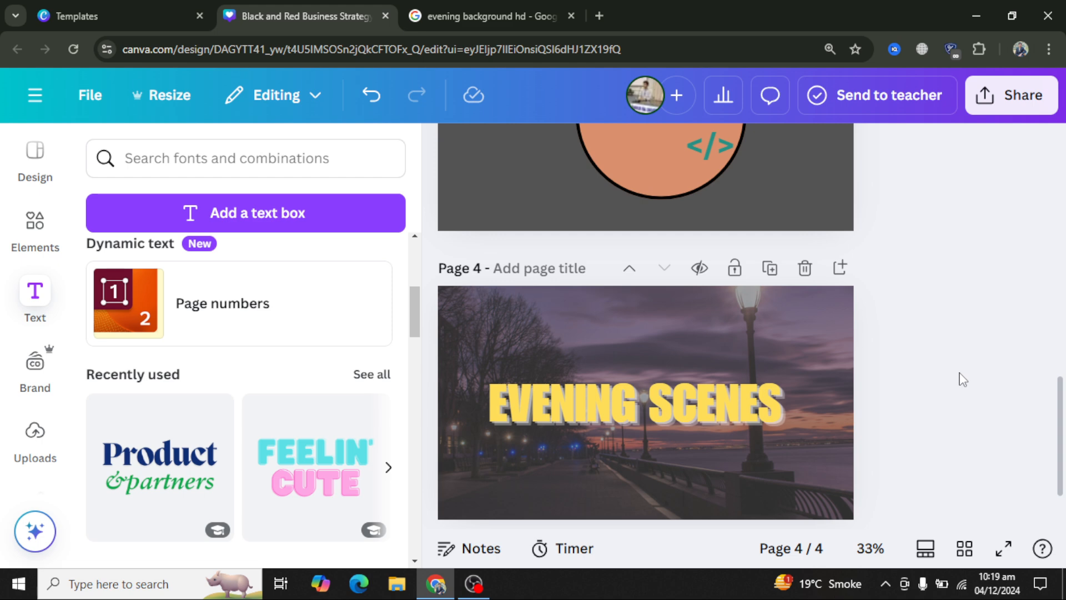
Open the download settings for the design through its sharing options
scroll(959, 379, down, 1)
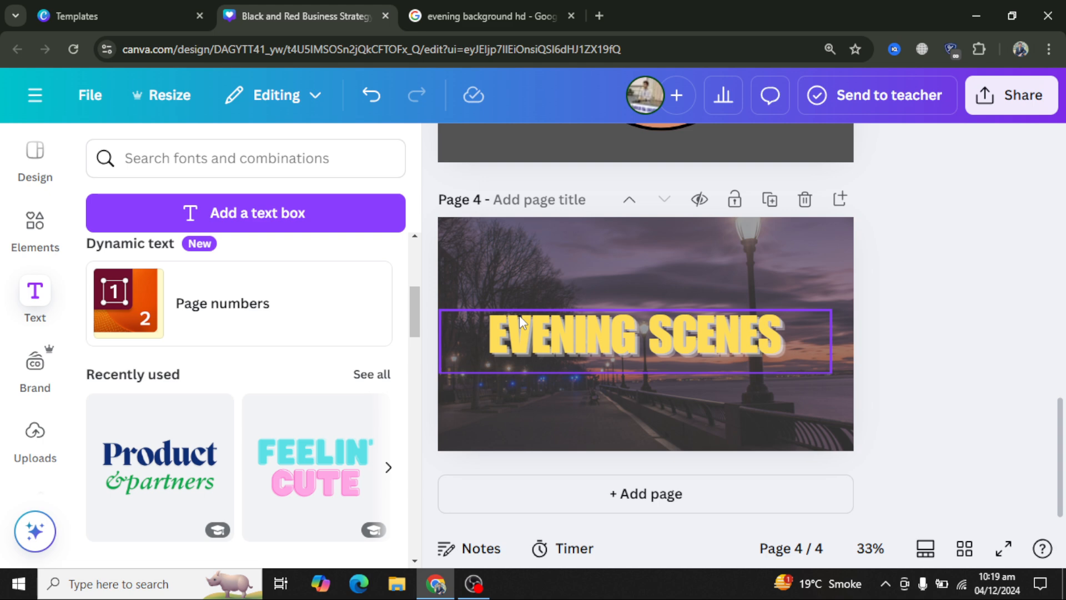
click(741, 402)
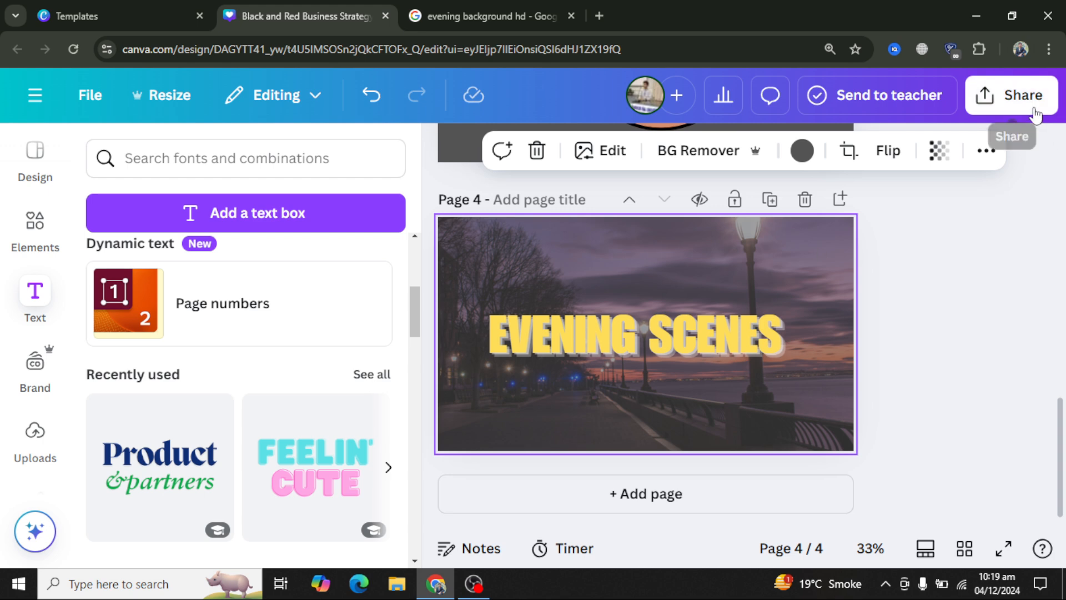
click(1016, 95)
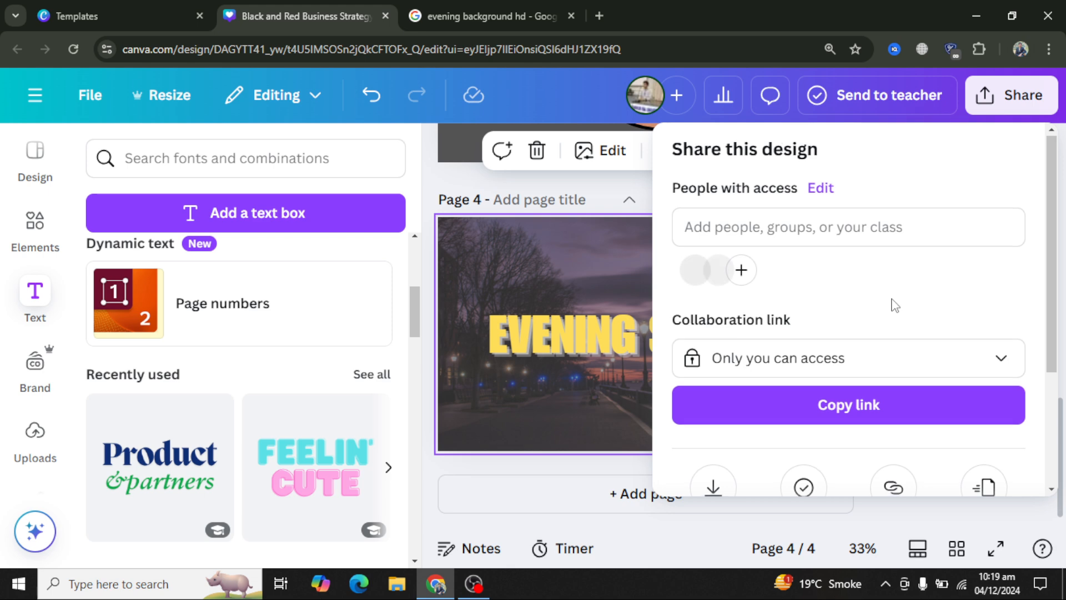
scroll(809, 350, down, 2)
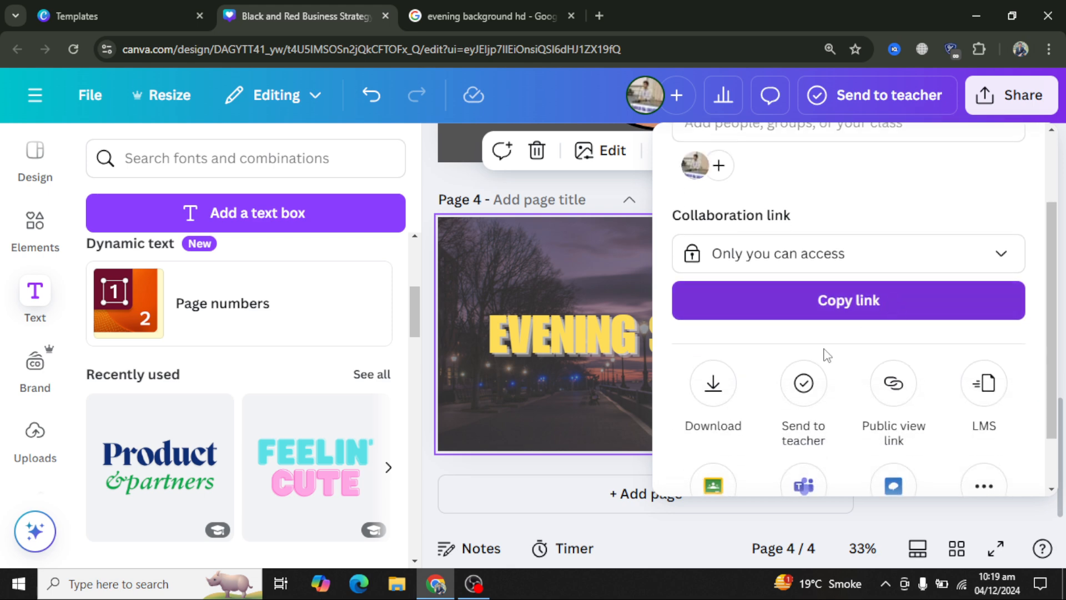
click(703, 395)
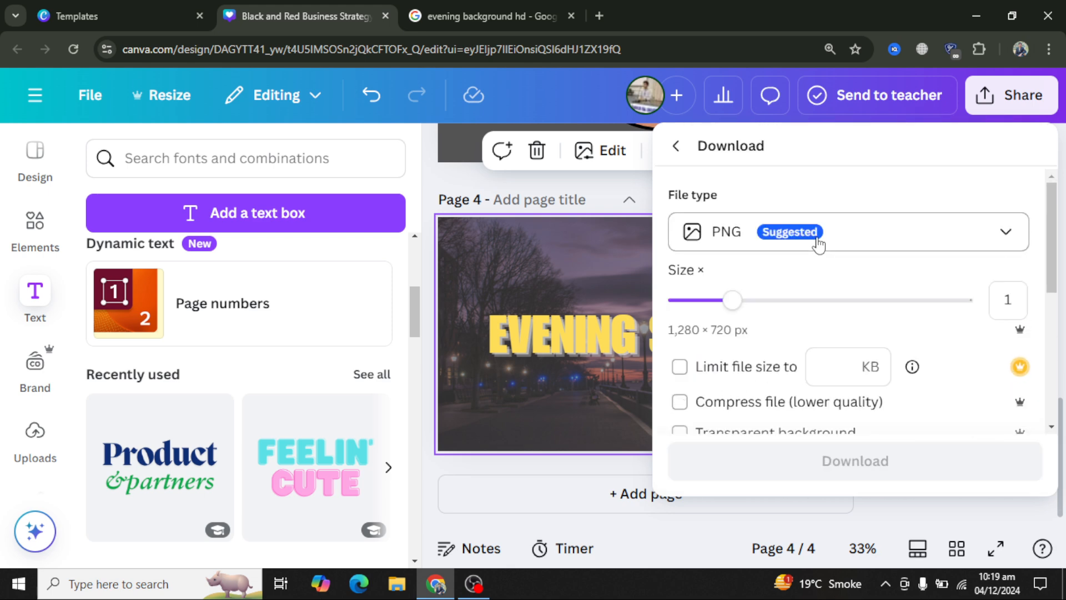
Limit the export to page 4 only and download it as a PNG
scroll(803, 278, down, 2)
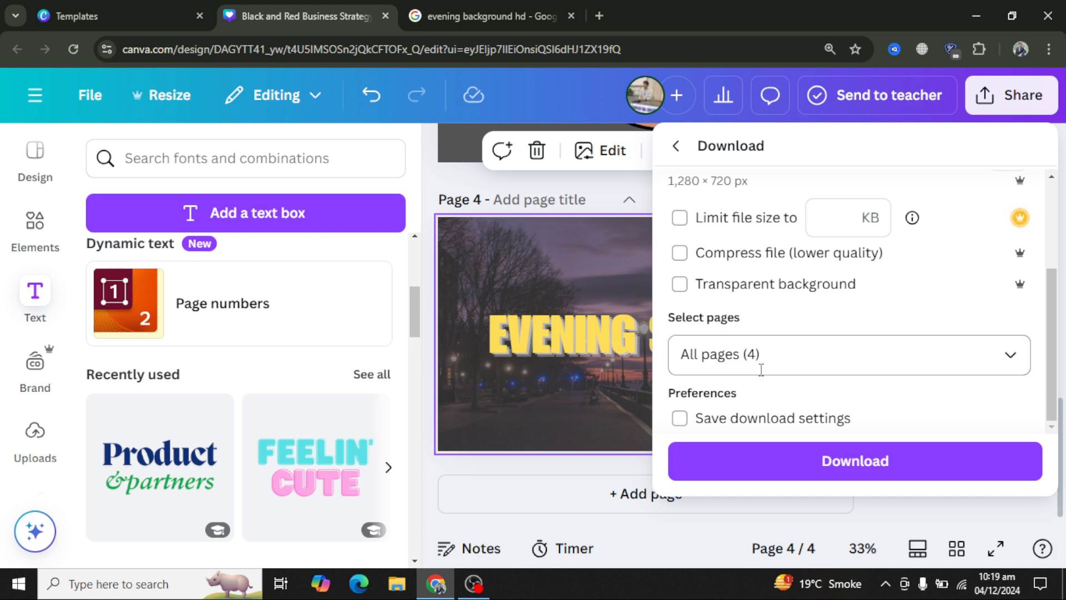
click(744, 355)
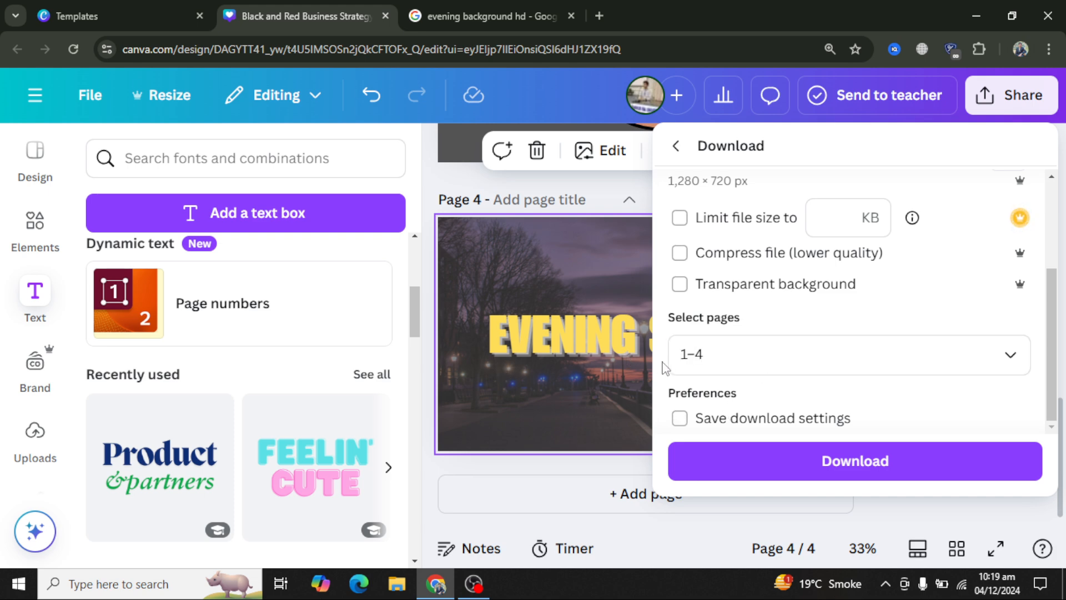
click(687, 360)
key(Right)
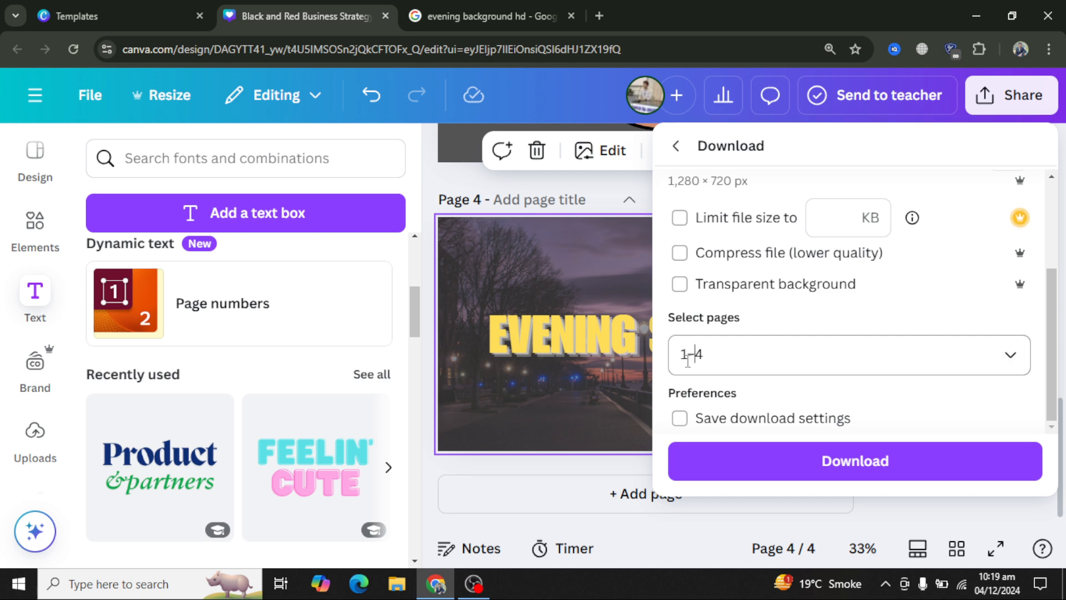
key(BackSpace)
key(BackSpace)
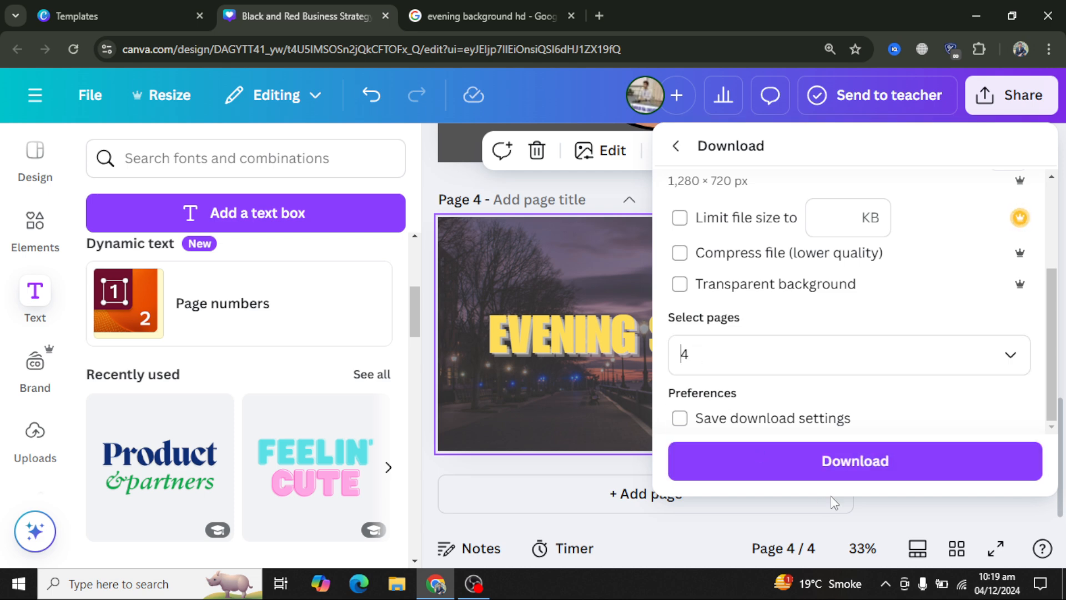
scroll(849, 431, up, 3)
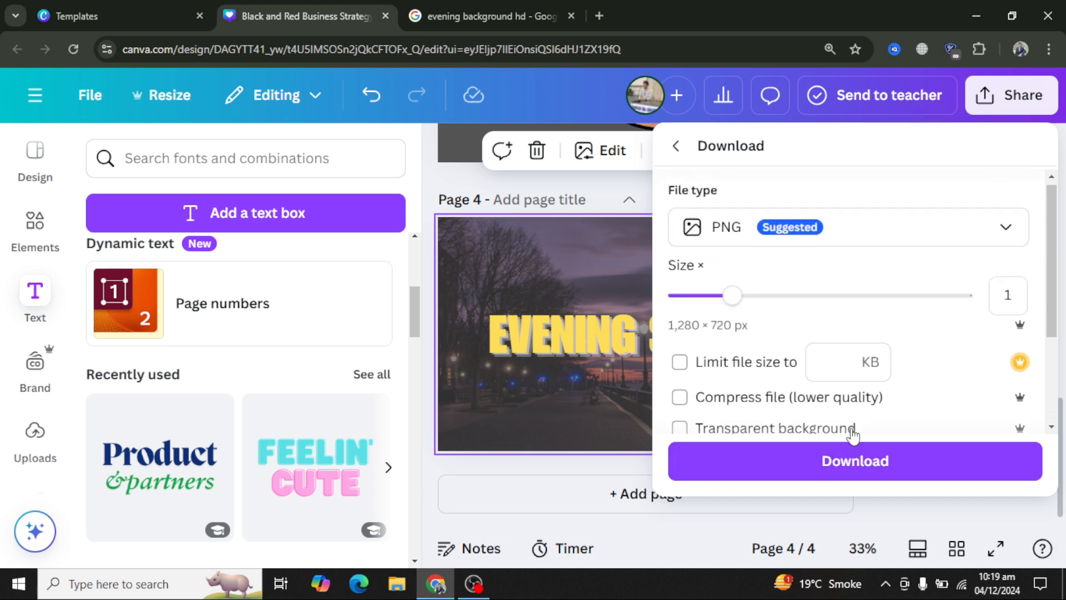
scroll(819, 422, down, 3)
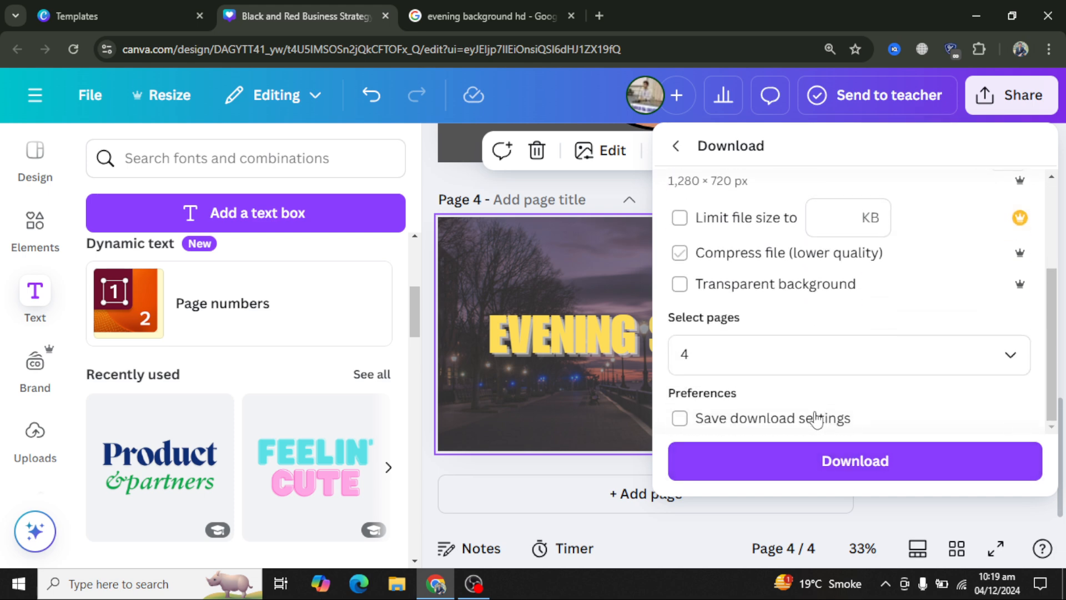
click(821, 464)
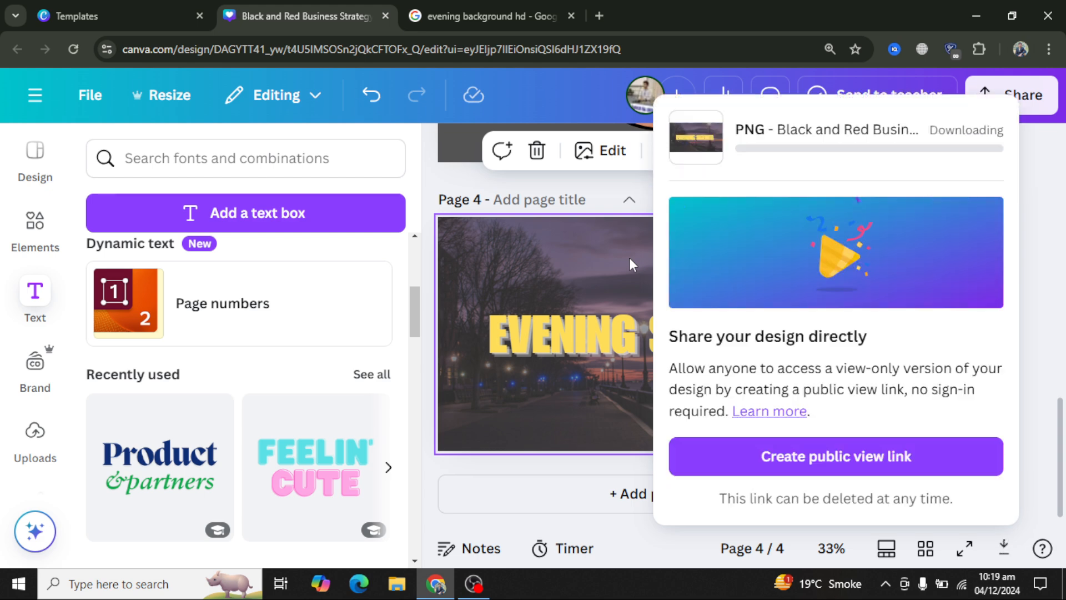